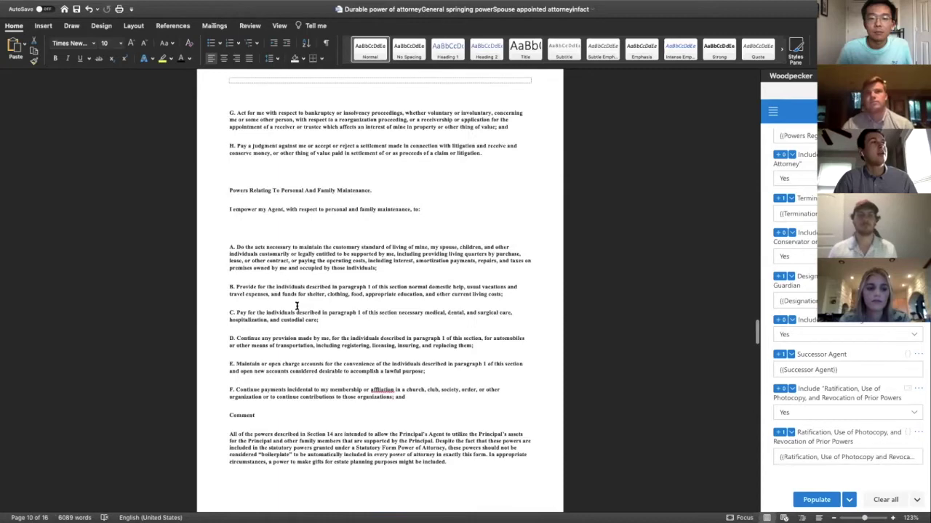
scroll(297, 305, "up", 20)
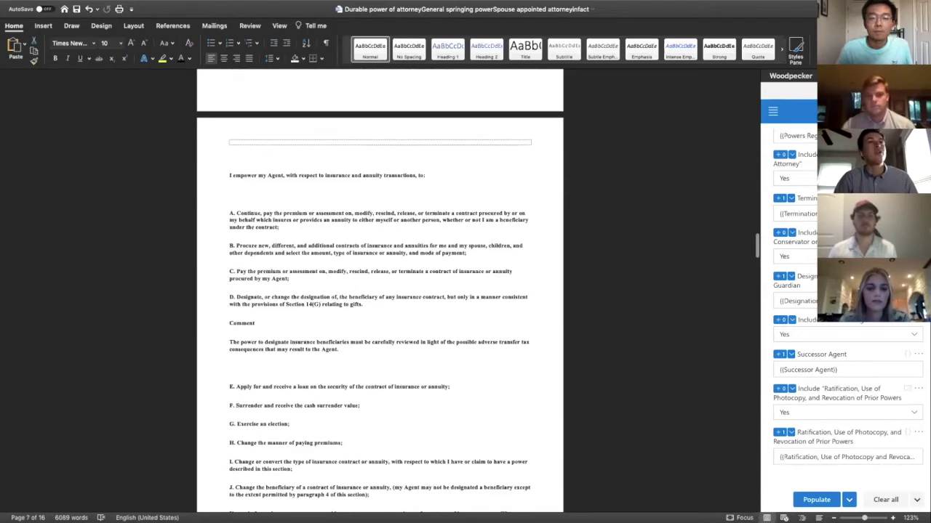
Scroll back up through the power of attorney template in Word.
scroll(380, 290, "up", 5)
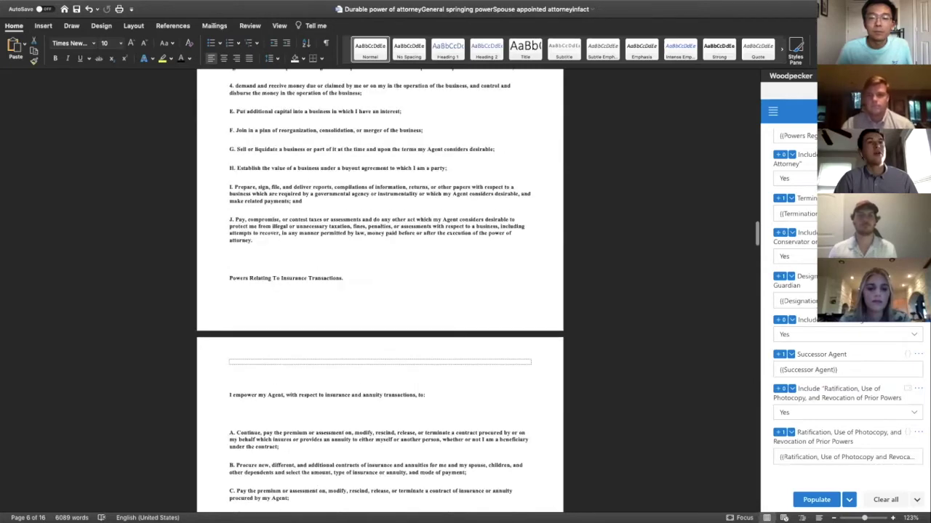
scroll(499, 239, "up", 5)
scroll(499, 238, "up", 2)
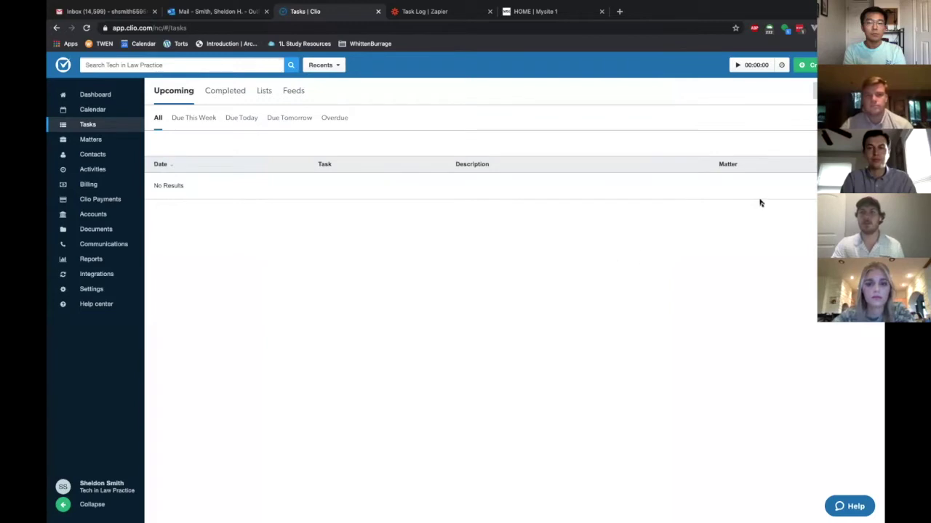
Create and save a Clio task 'Client Health Care Directive' linked to the client's matter.
left_click(814, 91)
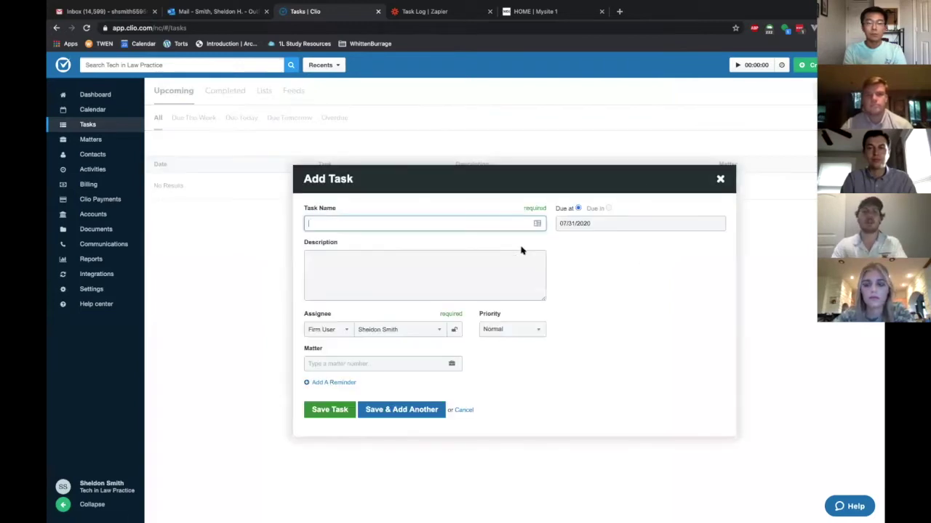
type("Client Health Care Directive")
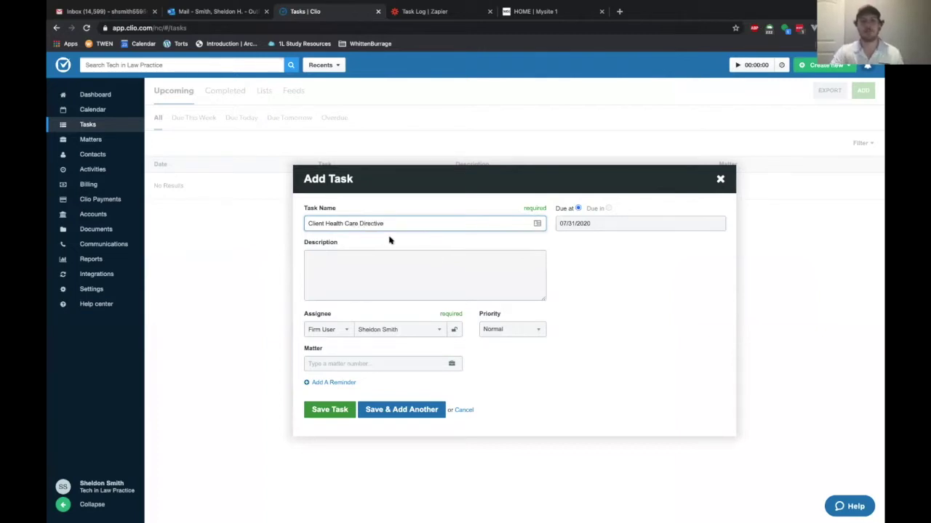
left_click(367, 365)
type("smith")
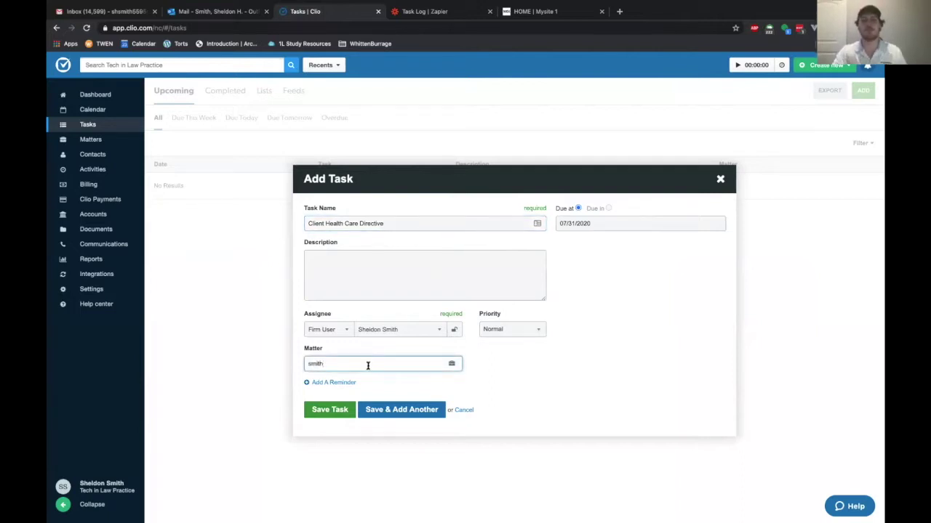
left_click(361, 376)
left_click(334, 411)
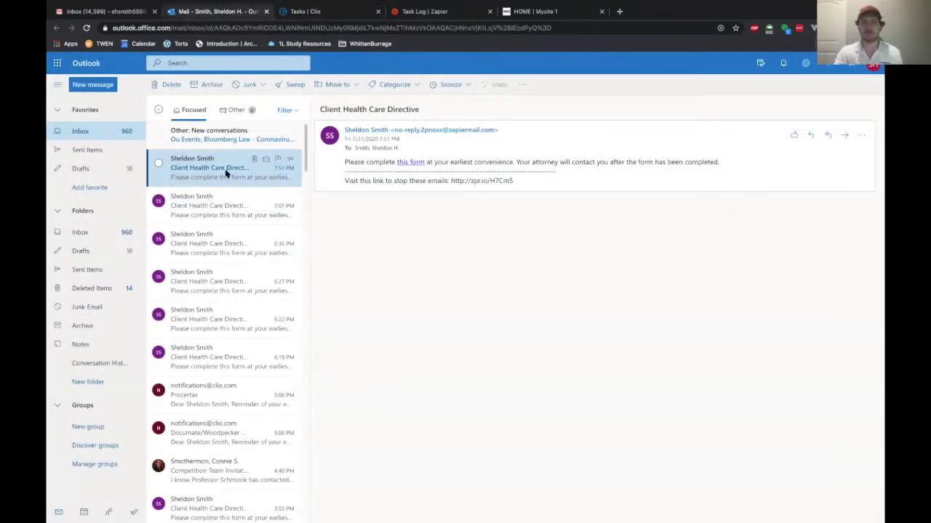
Follow the 'this form' link in the Client Health Care Directive email.
left_click(410, 165)
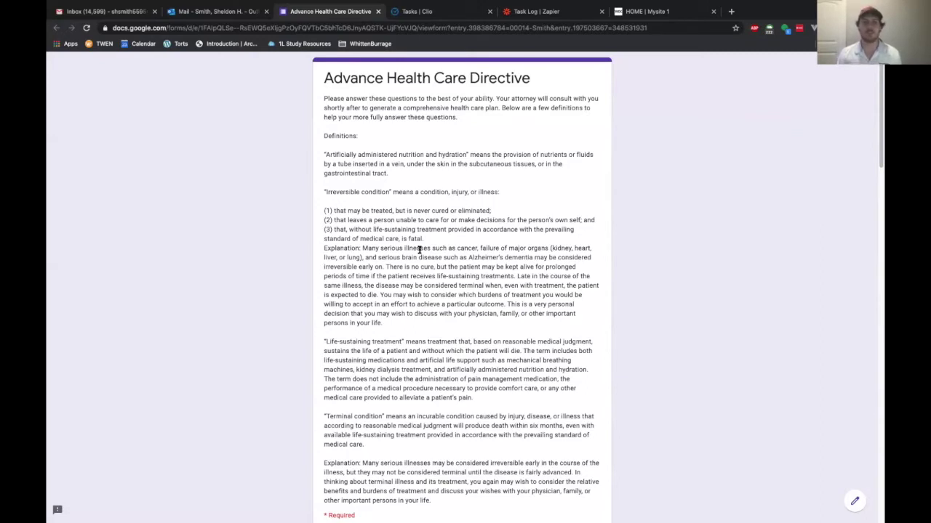
Enter the client's full legal name and city of residence in the questionnaire.
scroll(418, 250, "down", 1)
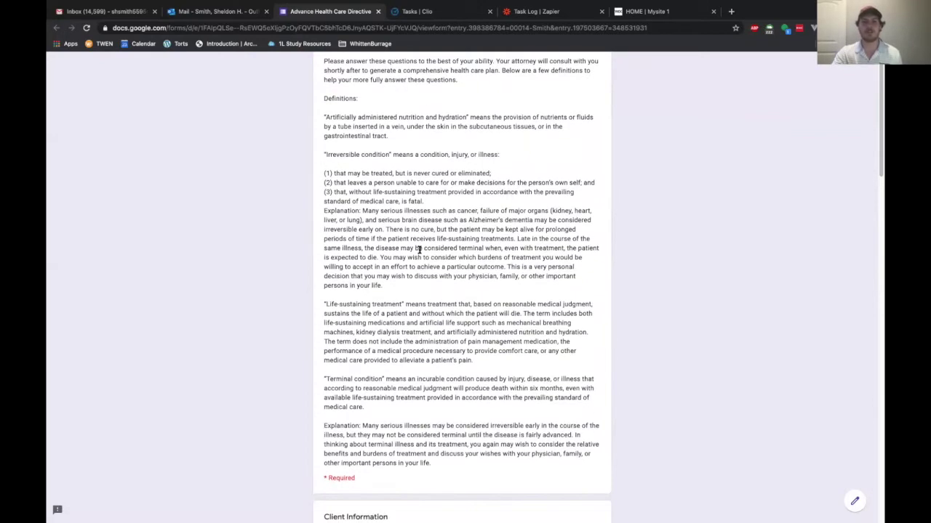
scroll(419, 250, "up", 1)
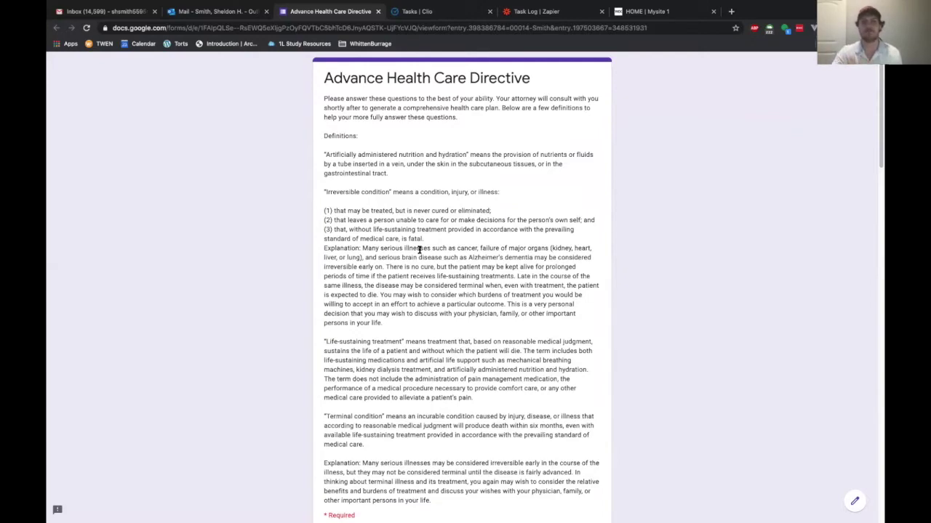
scroll(431, 240, "down", 4)
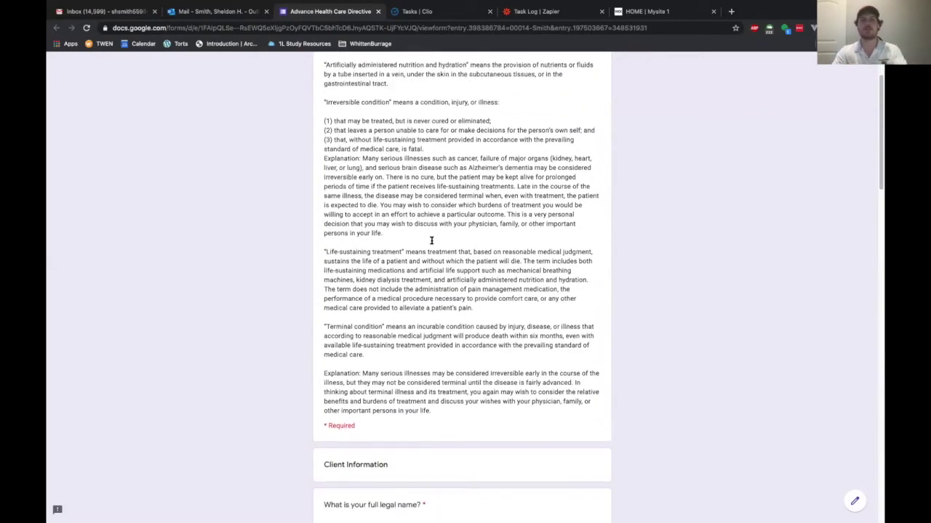
scroll(407, 291, "down", 4)
left_click(356, 348)
scroll(353, 353, "down", 2)
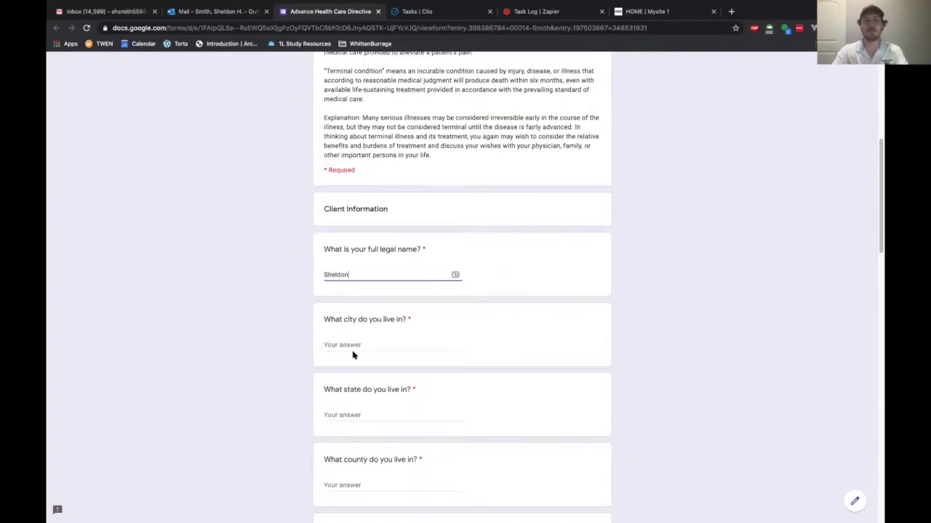
left_click(354, 347)
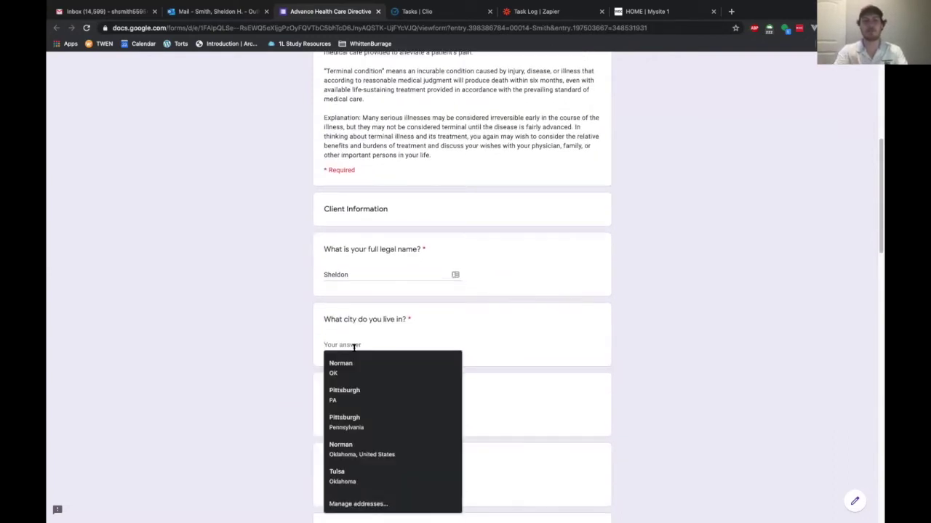
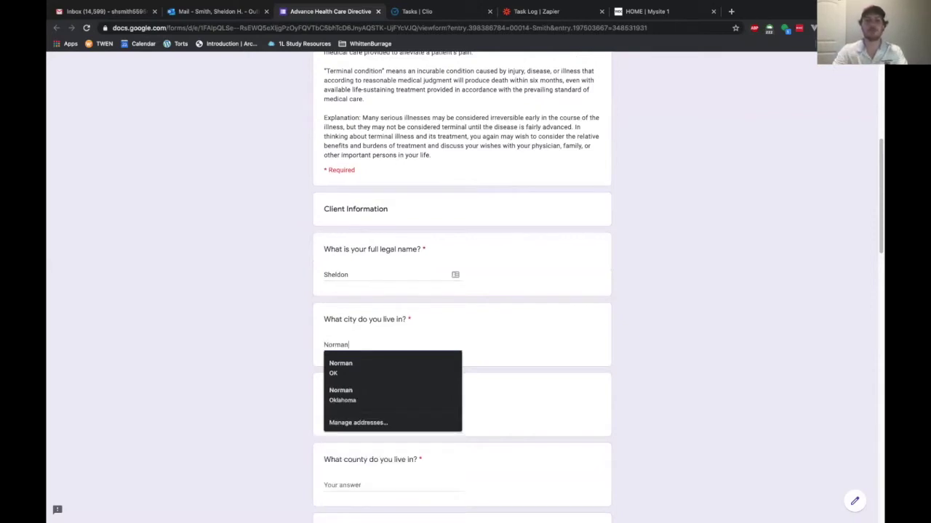
Fill in the client's state and county of residence.
scroll(307, 354, "down", 2)
left_click(374, 324)
type("OK")
left_click(255, 330)
scroll(305, 299, "down", 3)
left_click(361, 272)
type("Clevel")
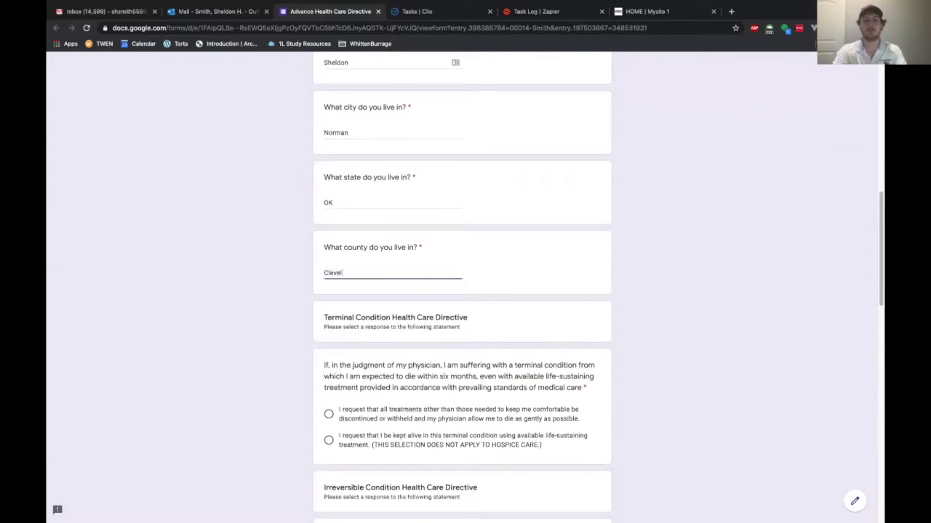
type("and")
Choose comfort-only care for terminal and irreversible conditions and answer No to hospice care.
scroll(436, 155, "down", 4)
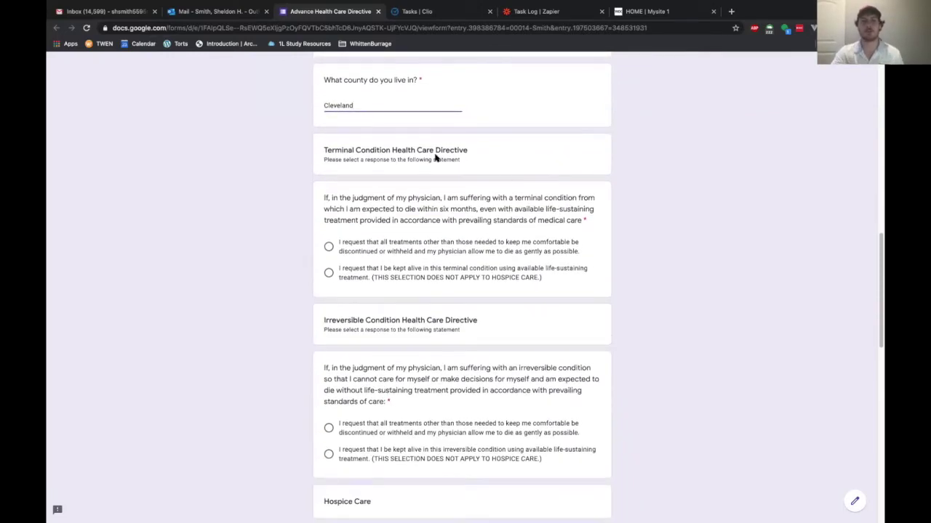
left_click(329, 247)
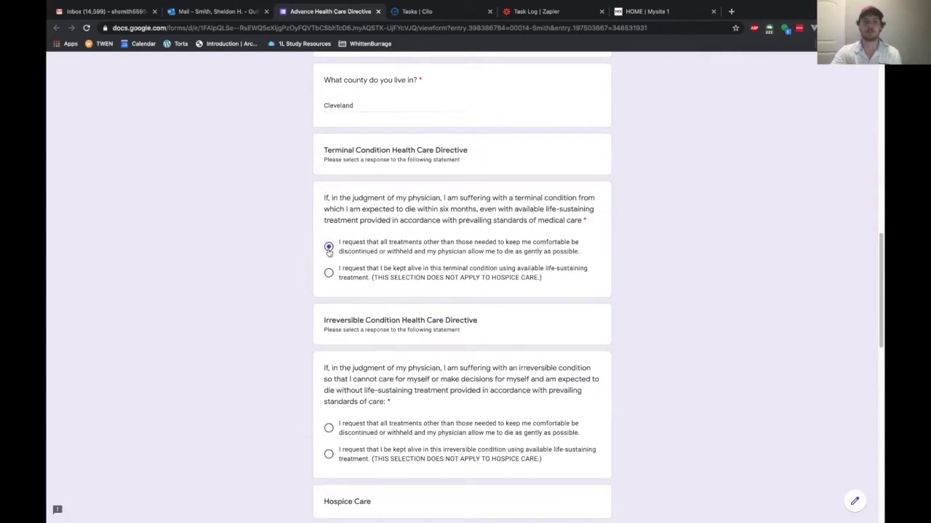
scroll(306, 318, "down", 3)
left_click(329, 319)
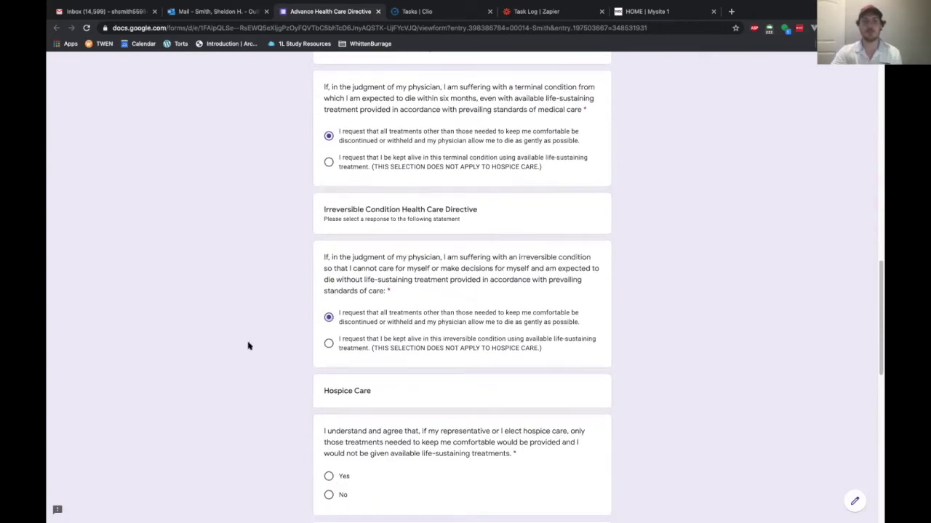
scroll(247, 347, "down", 1)
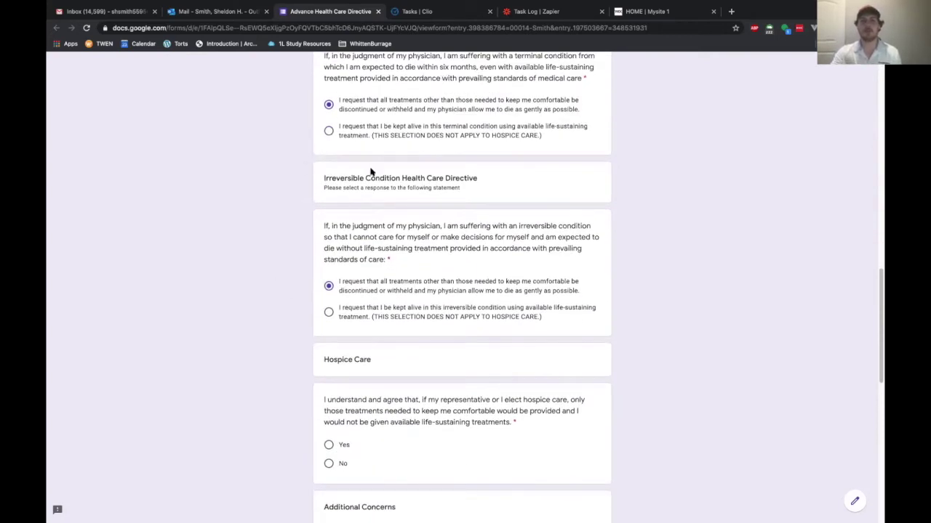
scroll(291, 332, "down", 3)
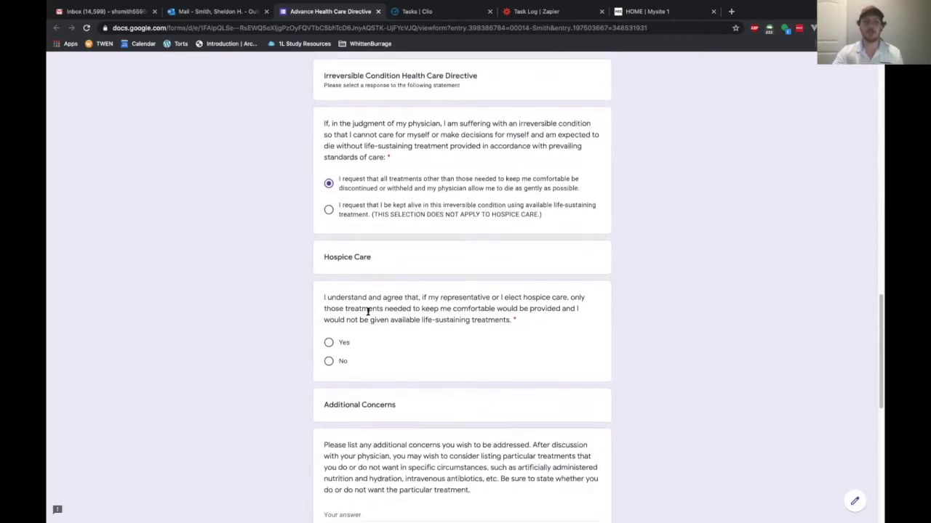
left_click(329, 362)
Answer n/a for additional concerns and enter three test designees.
scroll(244, 373, "down", 4)
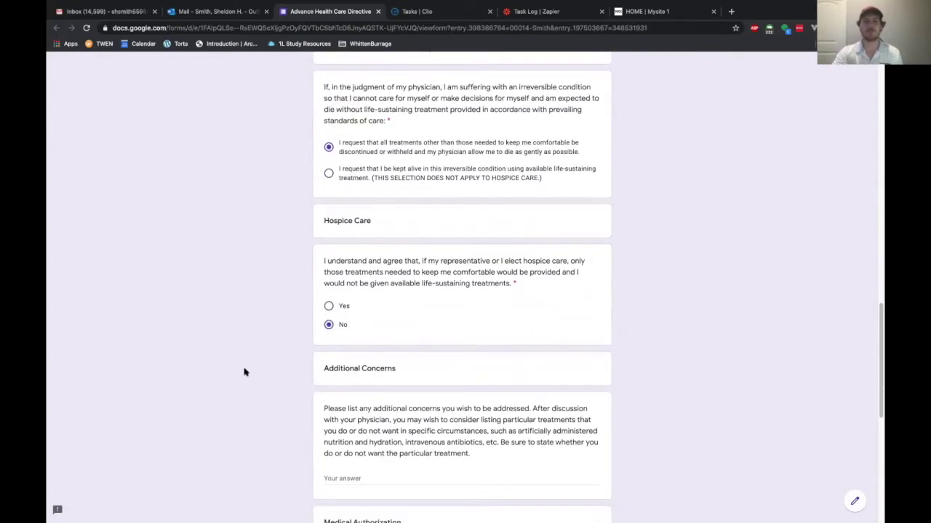
left_click(348, 272)
type("n/a")
scroll(405, 202, "down", 2)
left_click(349, 263)
type("test")
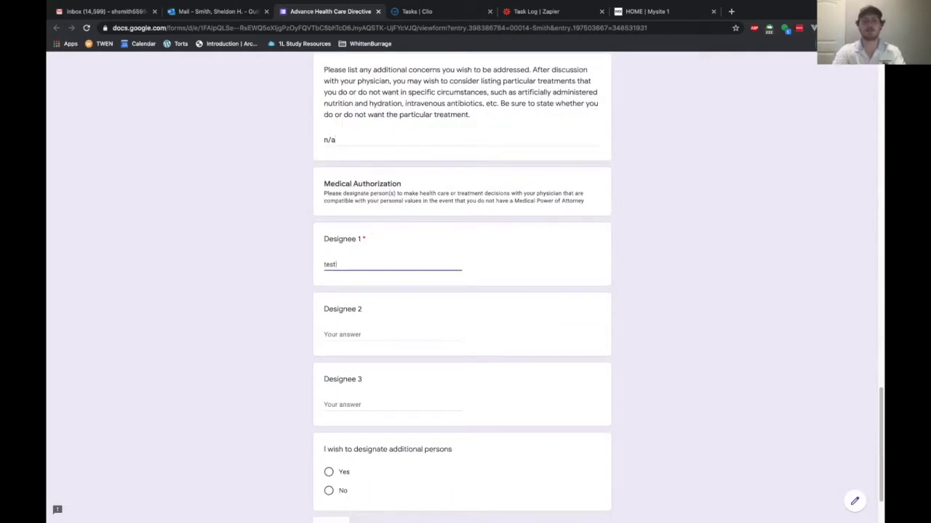
left_click(355, 333)
type("ts")
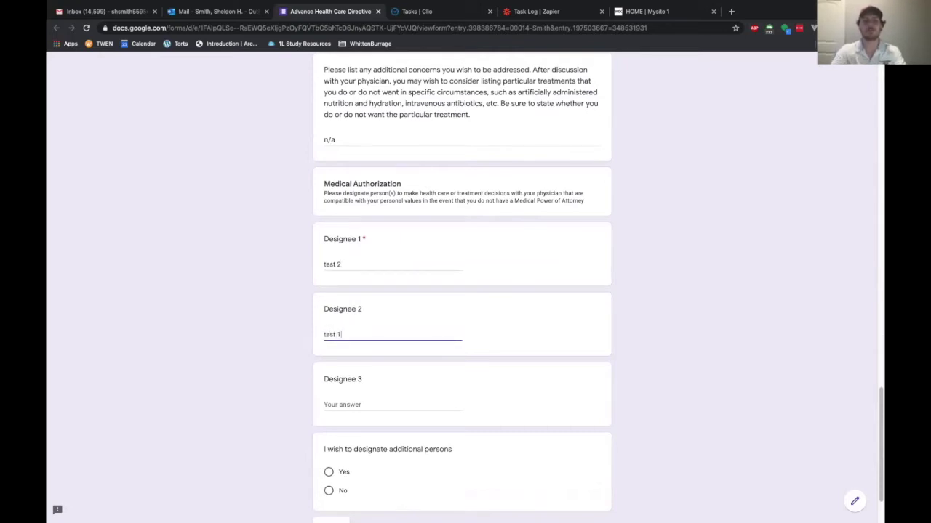
scroll(361, 339, "down", 1)
left_click(357, 326)
type("te")
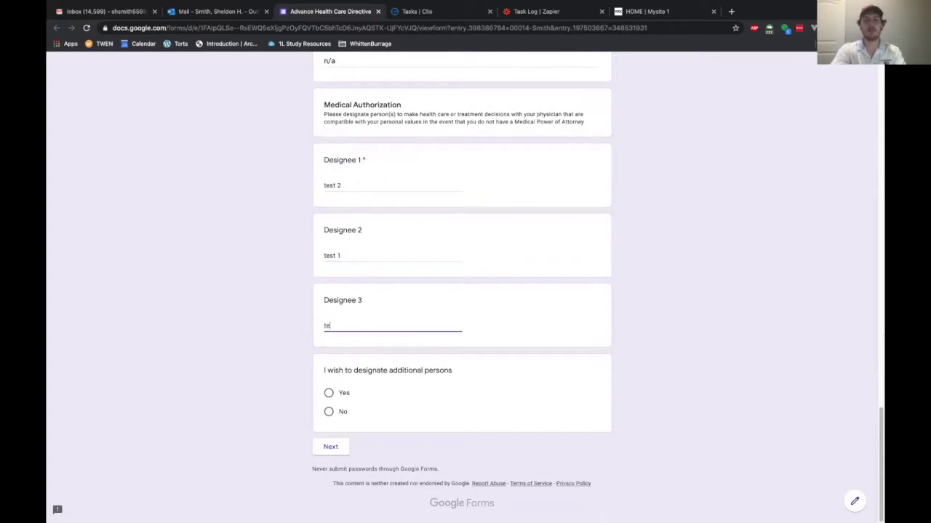
type("st 3")
Answer Yes to designating additional persons and continue to the next page.
left_click(328, 393)
scroll(378, 381, "down", 1)
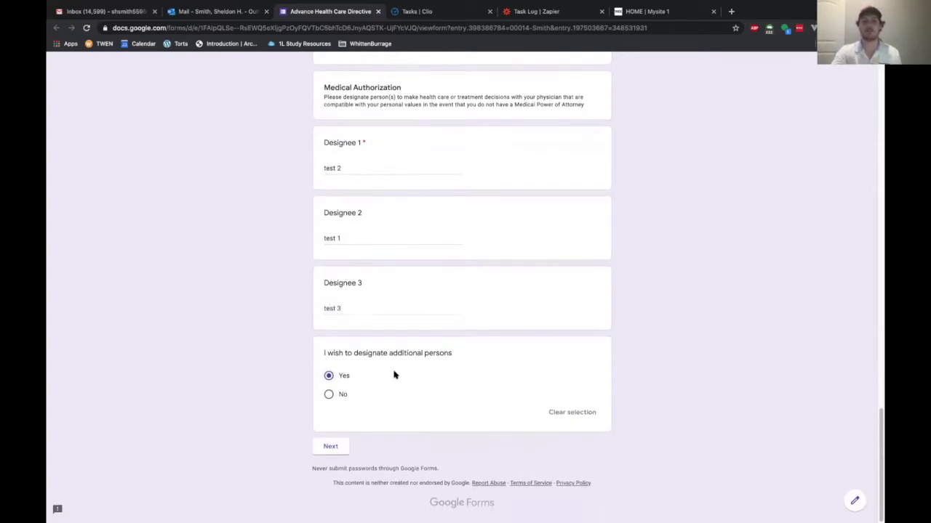
left_click(331, 445)
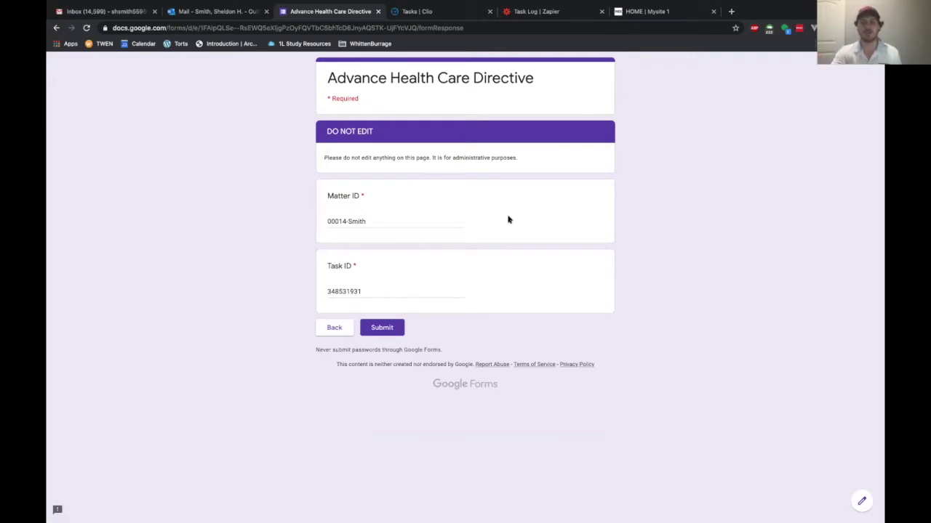
Submit the directive form and return to the Tasks | Clio tab.
left_click(385, 327)
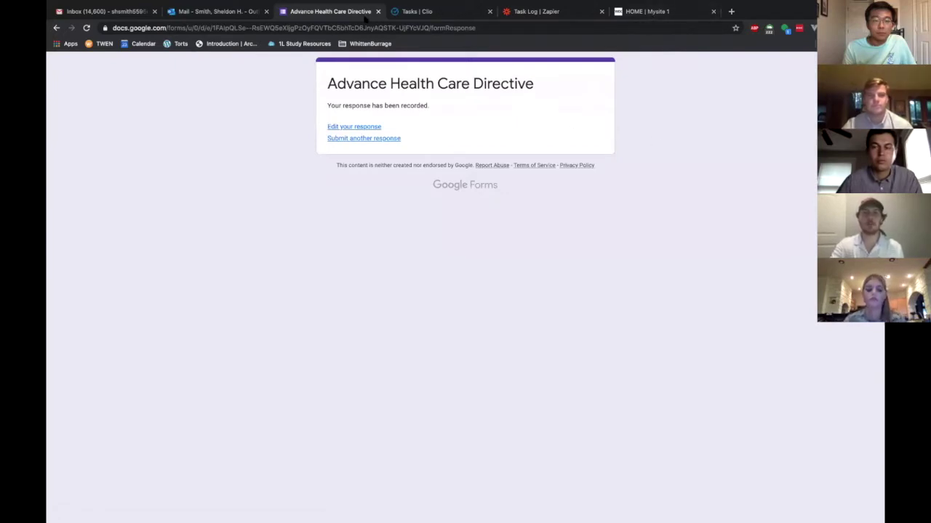
left_click(418, 11)
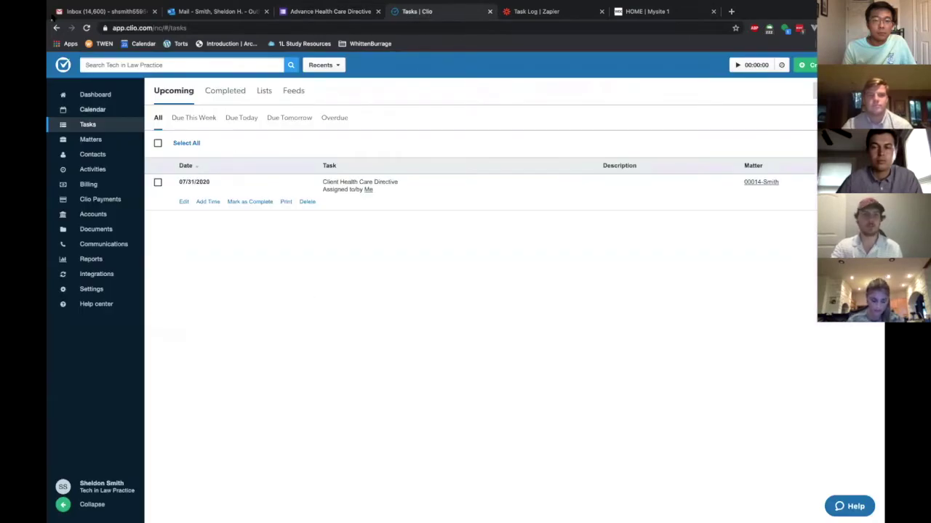
Reload Clio Tasks to show the generated follow-up tasks, then go to Matters.
left_click(85, 27)
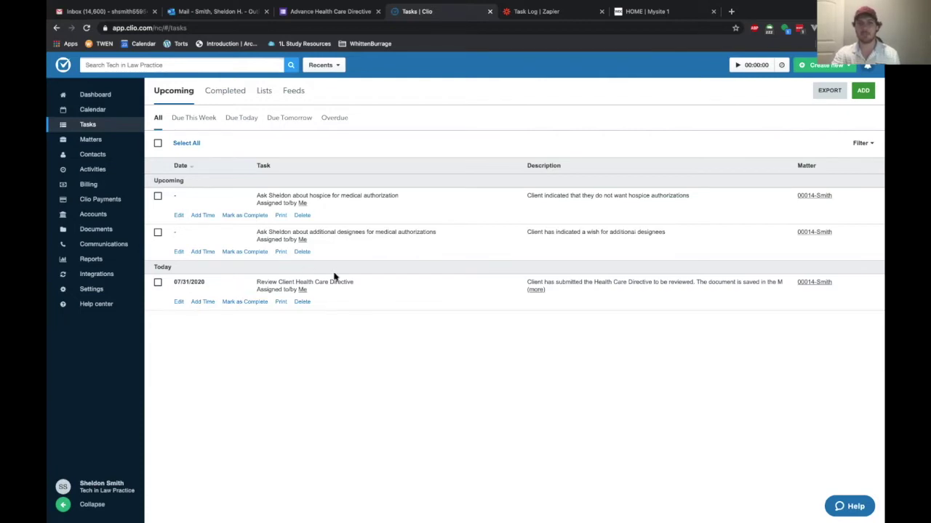
left_click(91, 140)
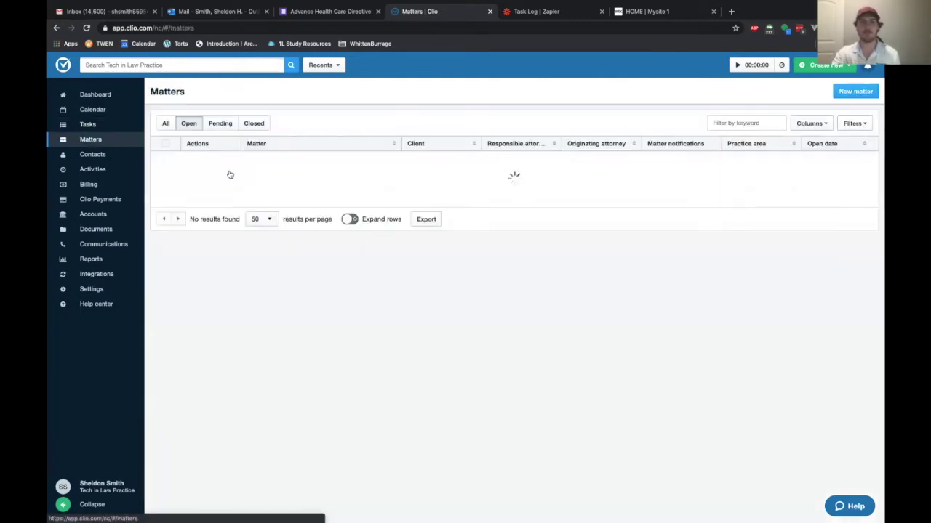
Open the Test Matter and view its Documents tab.
left_click(294, 218)
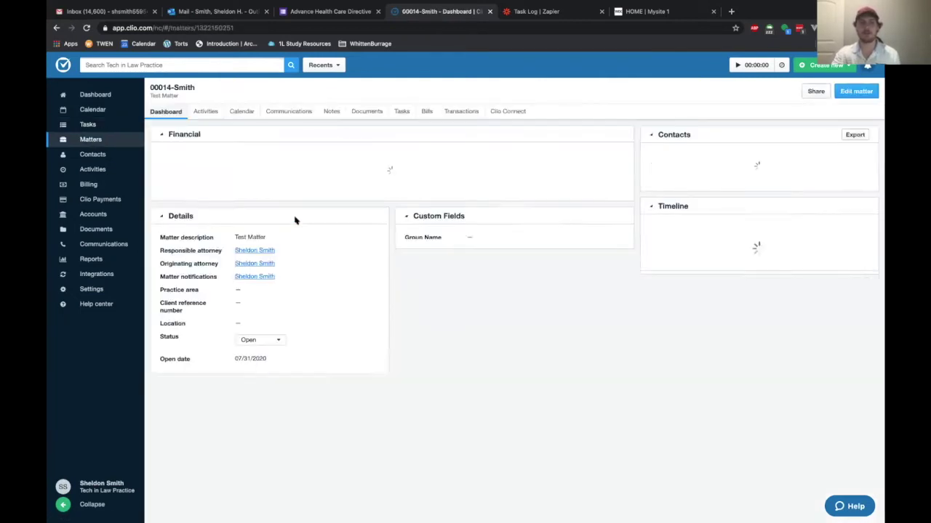
left_click(367, 112)
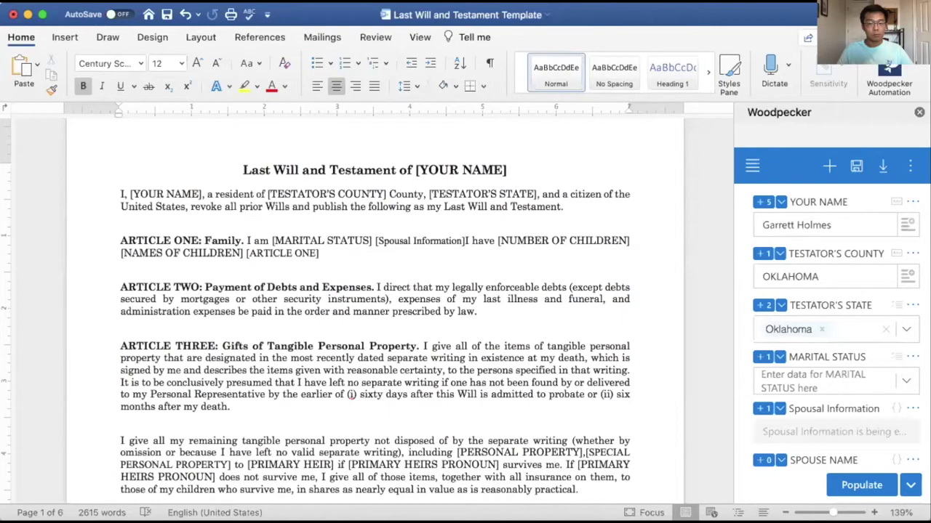
Maximize Word and review the Last Will template and its Woodpecker fields.
double_click(610, 31)
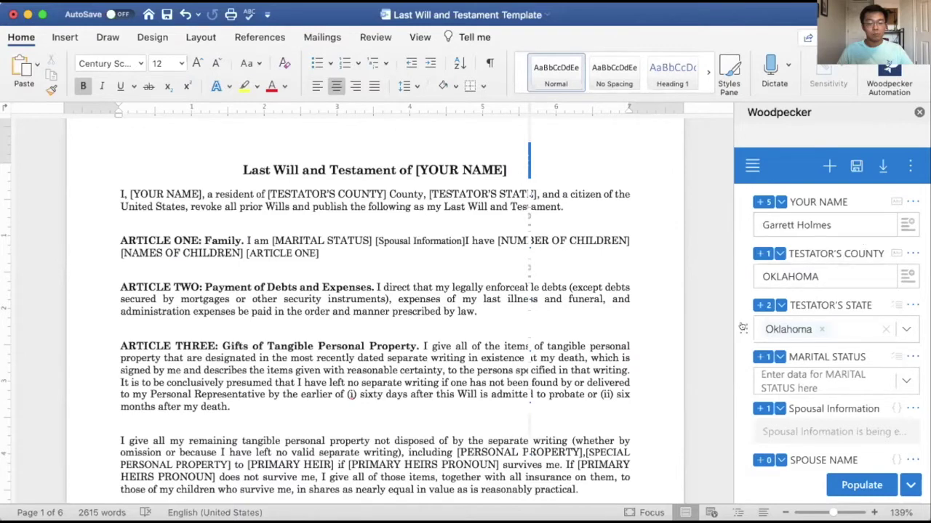
scroll(821, 378, "down", 1)
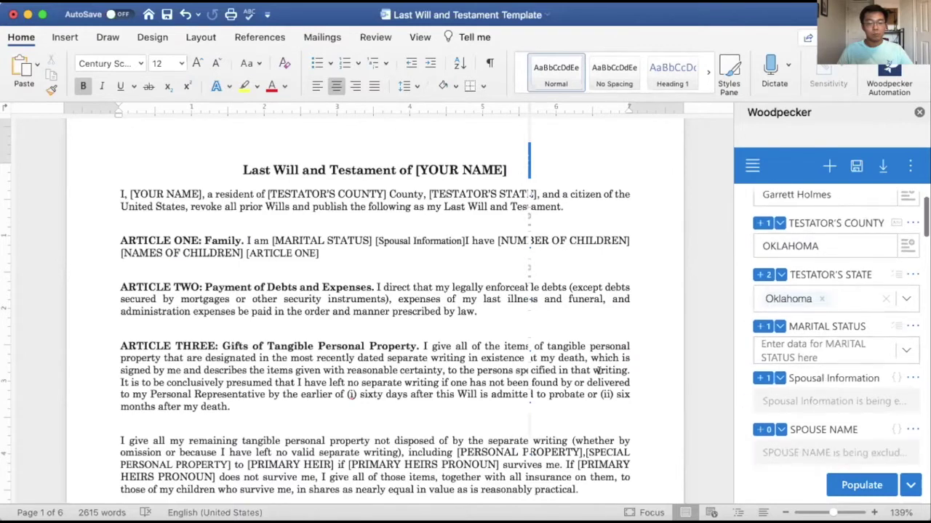
scroll(447, 369, "down", 2)
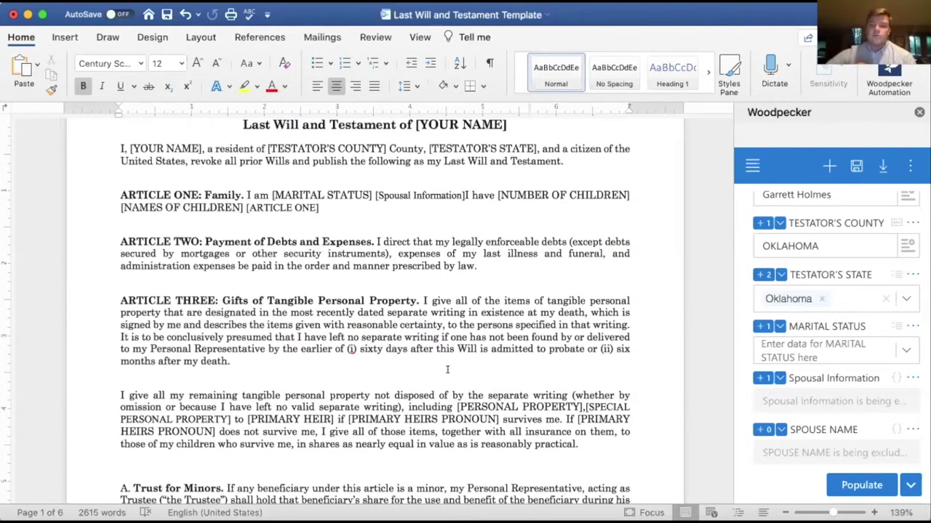
scroll(840, 323, "down", 1)
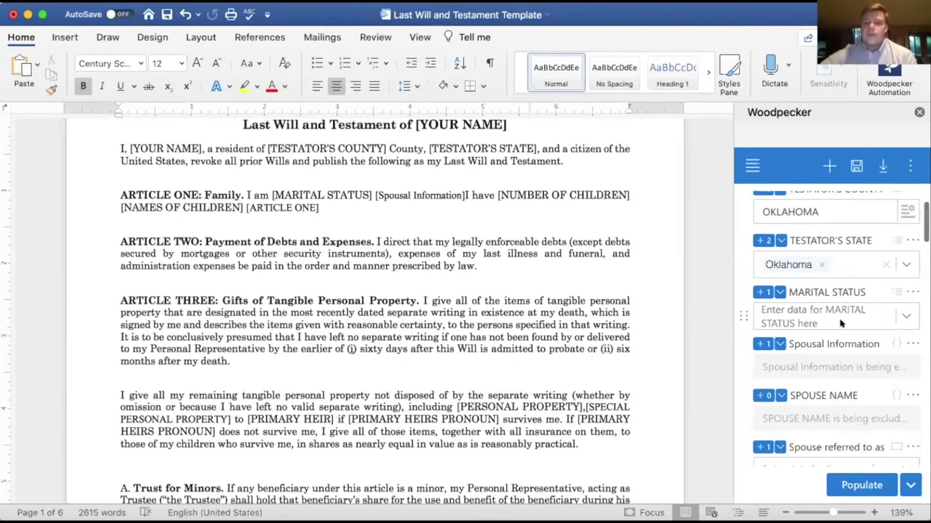
scroll(839, 323, "down", 1)
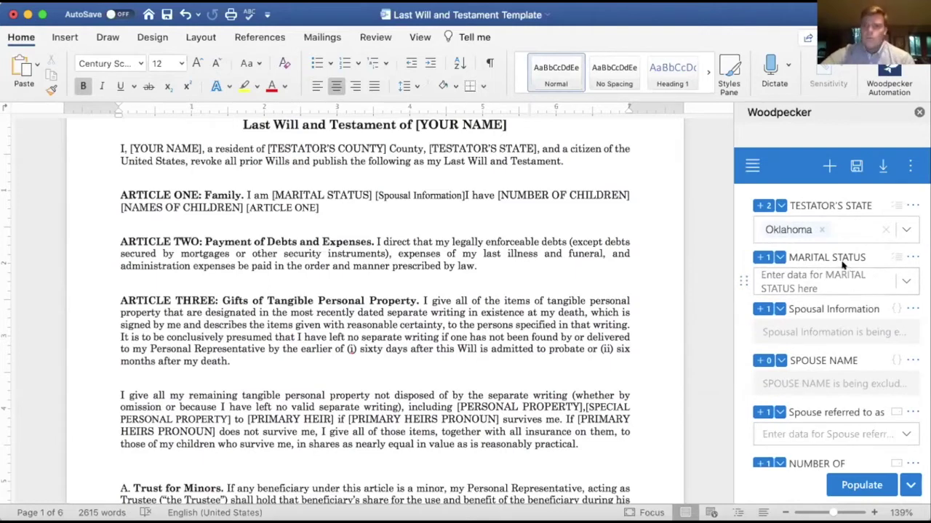
scroll(843, 265, "up", 2)
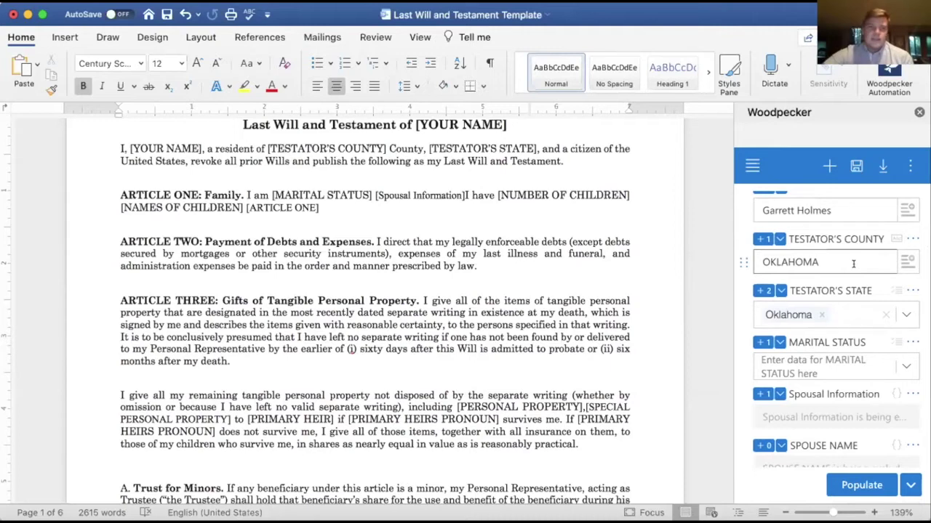
scroll(845, 327, "down", 2)
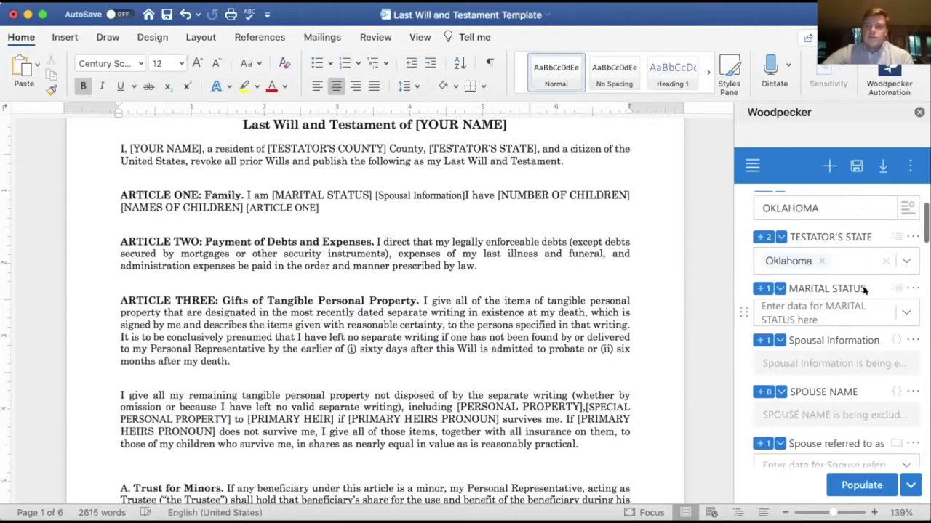
scroll(862, 288, "down", 1)
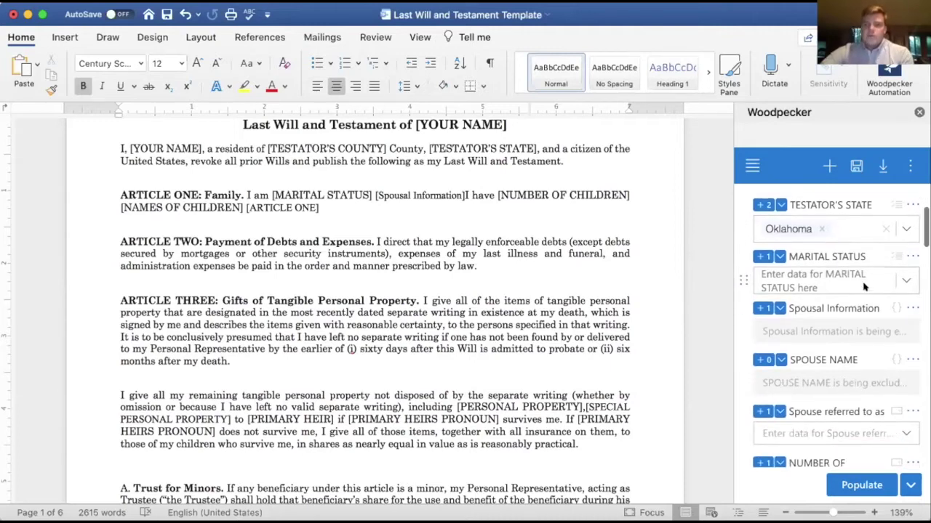
scroll(875, 311, "up", 2)
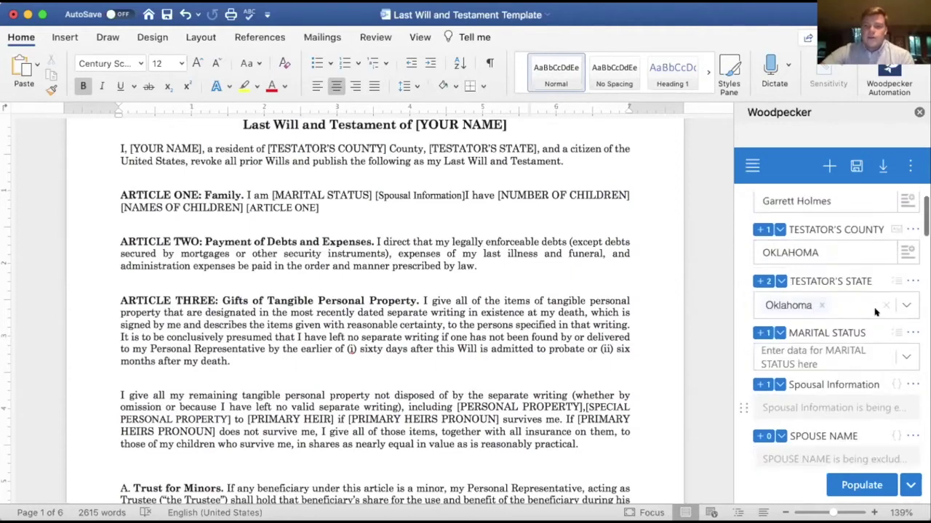
scroll(876, 312, "up", 1)
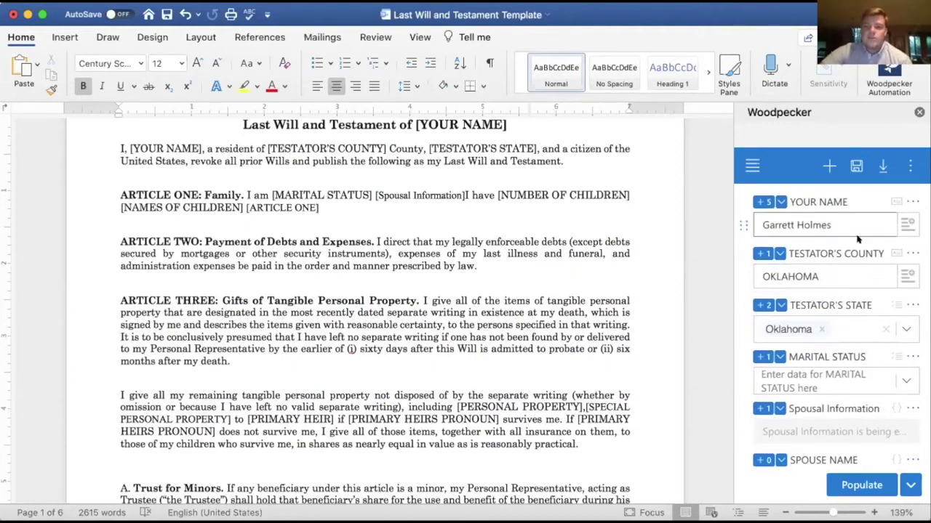
Set the Woodpecker MARITAL STATUS field to married.
scroll(856, 311, "down", 1)
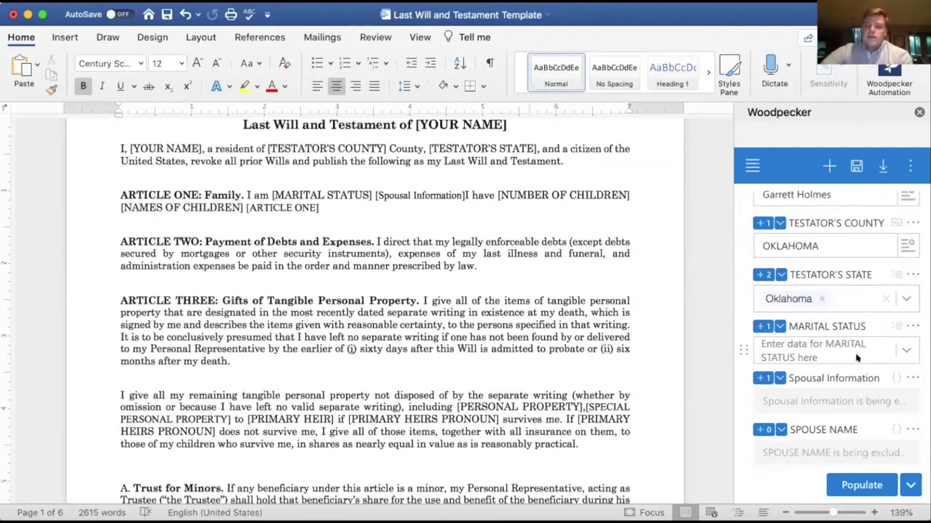
scroll(858, 358, "down", 4)
left_click(901, 244)
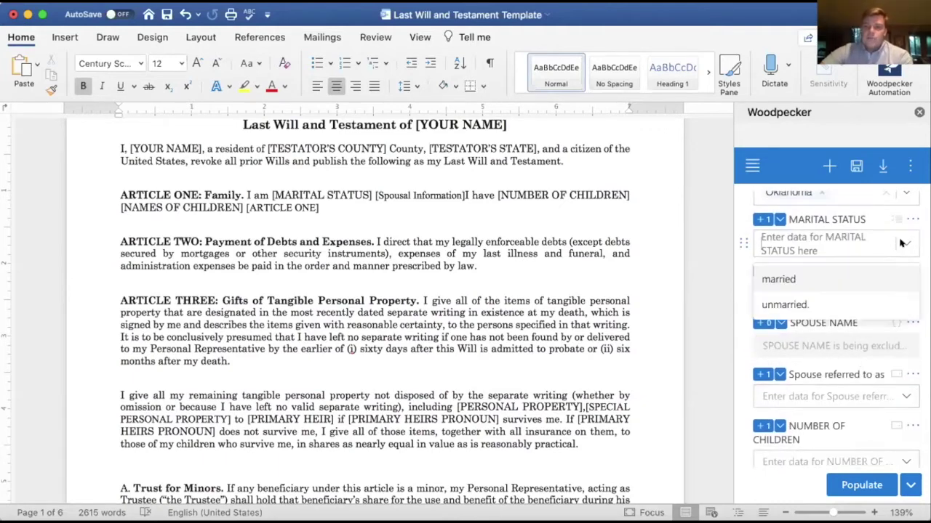
left_click(799, 279)
Enter the spouse's name and refer to the spouse as 'my wife'.
left_click(840, 342)
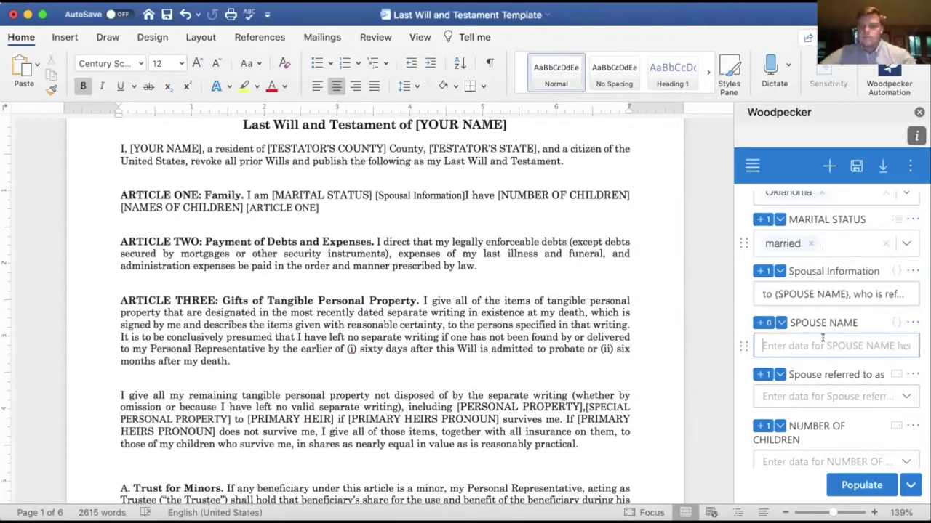
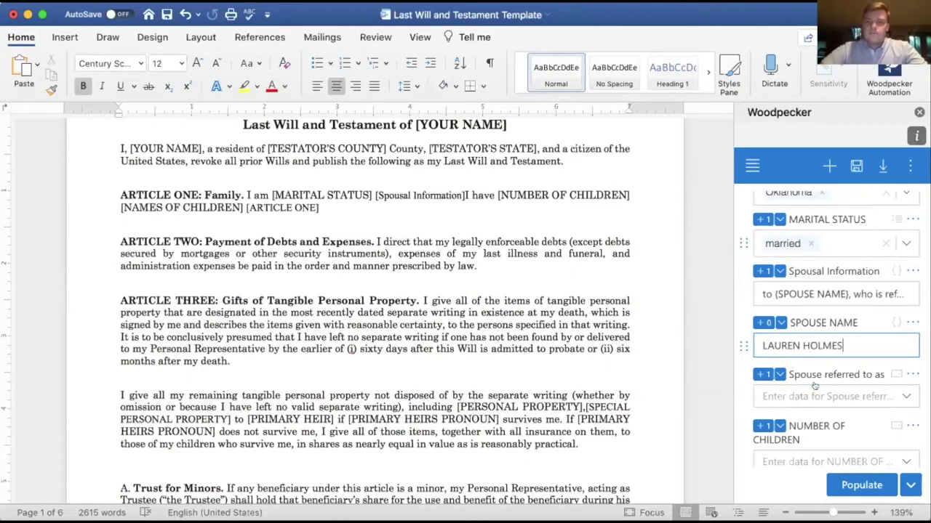
scroll(814, 385, "down", 1)
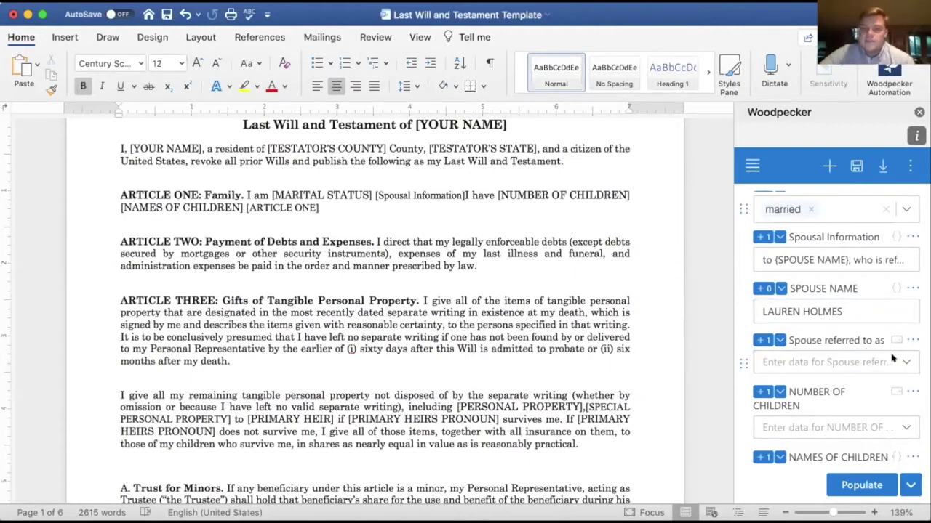
left_click(892, 359)
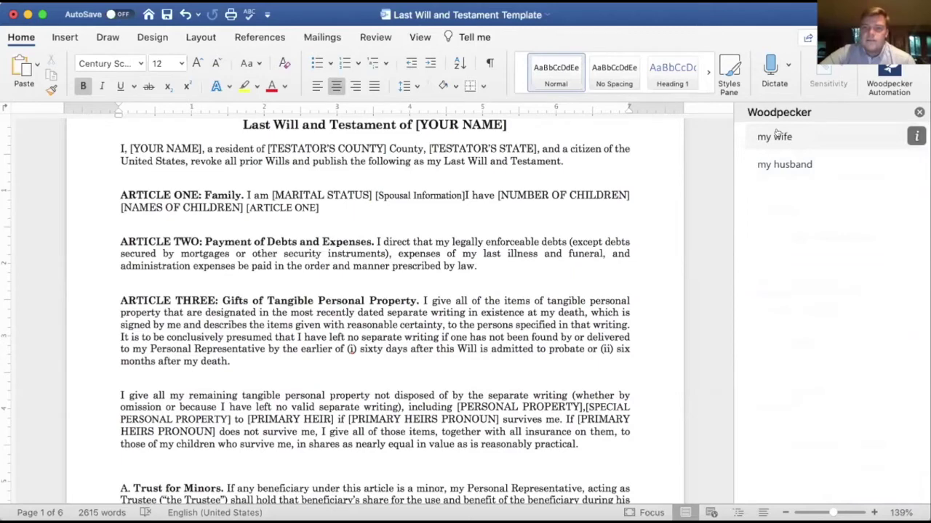
left_click(774, 136)
Set NUMBER OF CHILDREN to 4 in the Woodpecker pane.
scroll(820, 332, "down", 3)
scroll(820, 332, "down", 1)
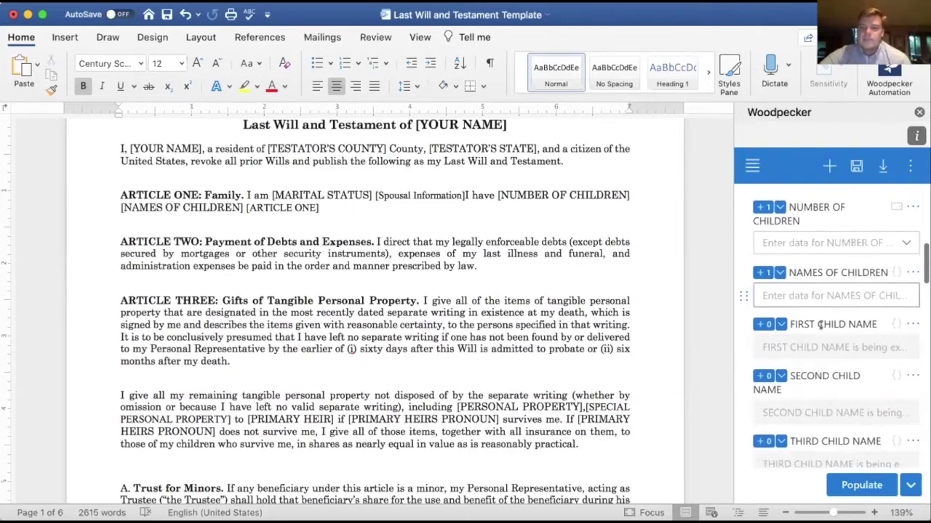
left_click(895, 238)
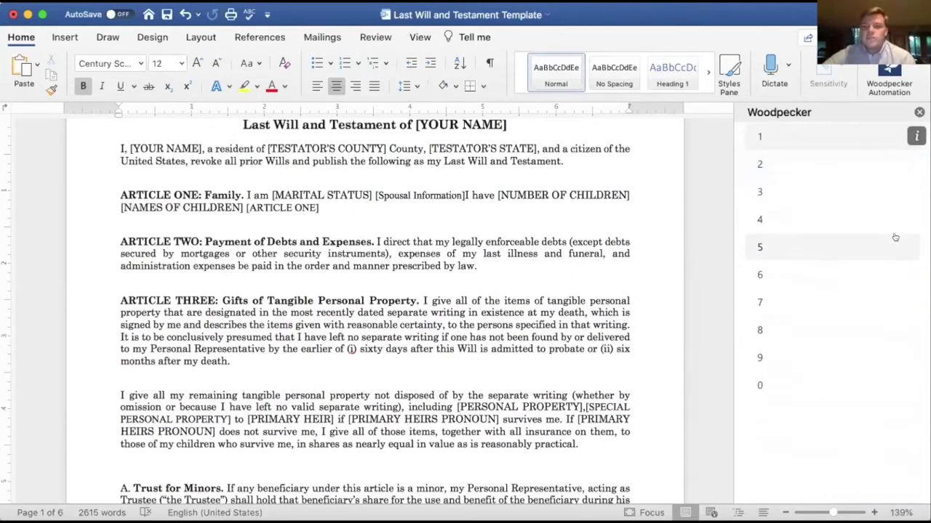
left_click(832, 219)
scroll(829, 276, "down", 1)
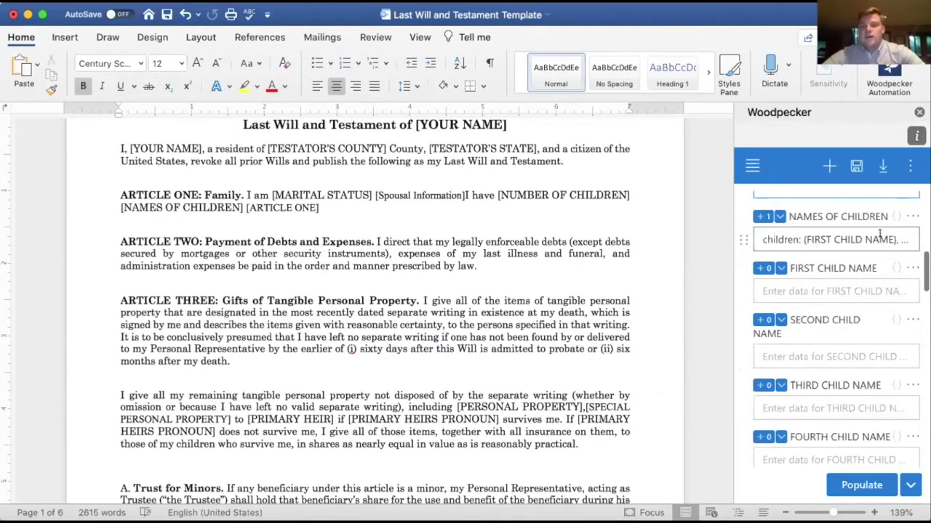
scroll(881, 241, "up", 1)
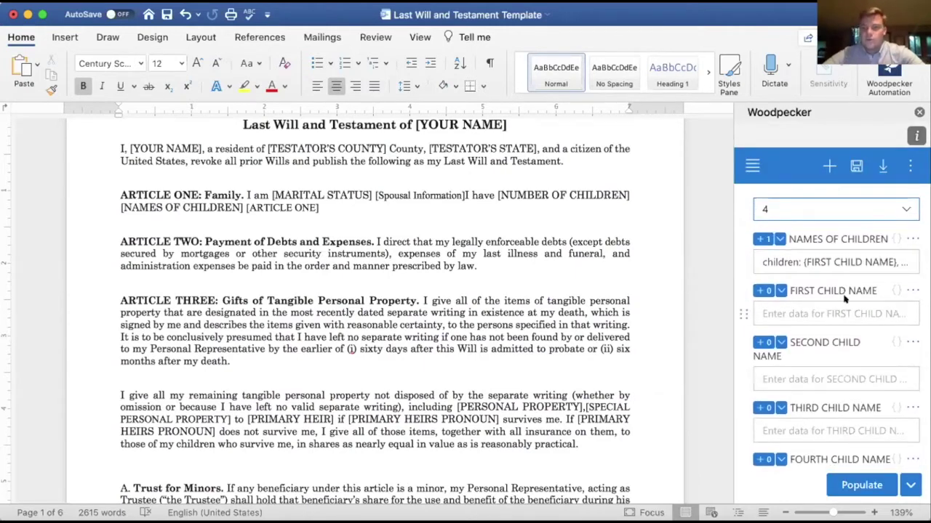
scroll(863, 332, "up", 1)
scroll(831, 378, "down", 2)
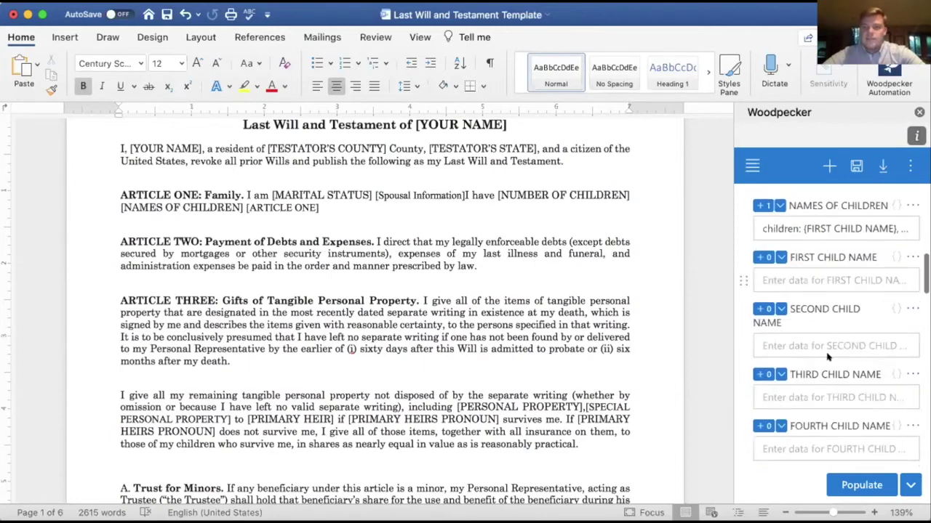
Enter the names of the four children in the child-name fields.
left_click(799, 280)
type("SHELDON")
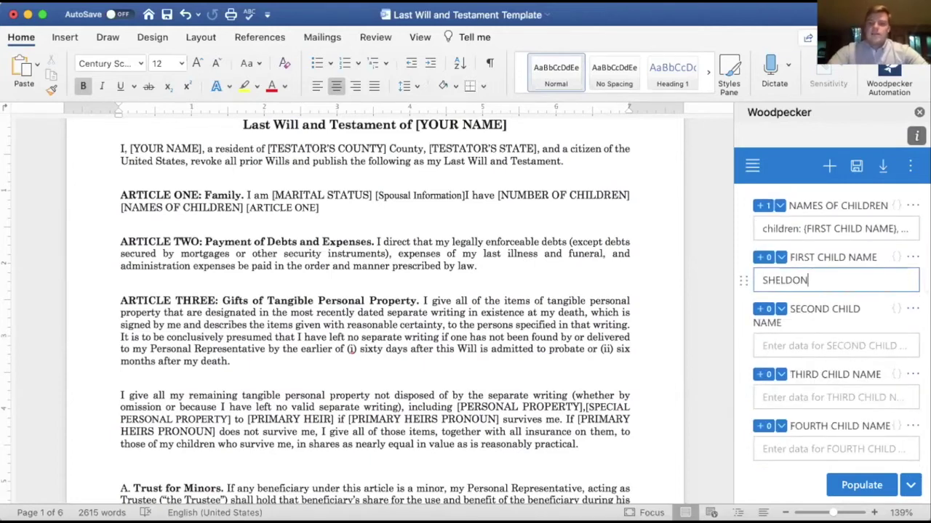
key("Tab")
type("AMY")
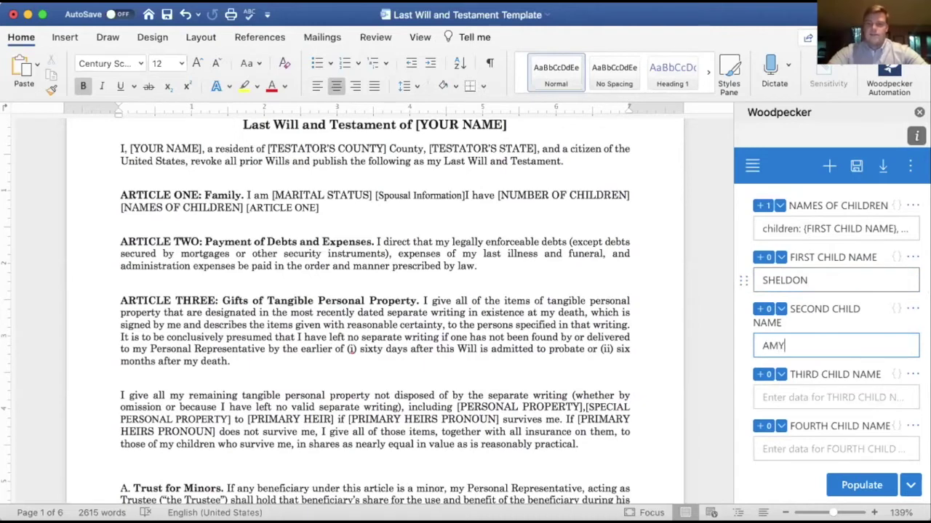
key("Tab")
scroll(803, 267, "down", 2)
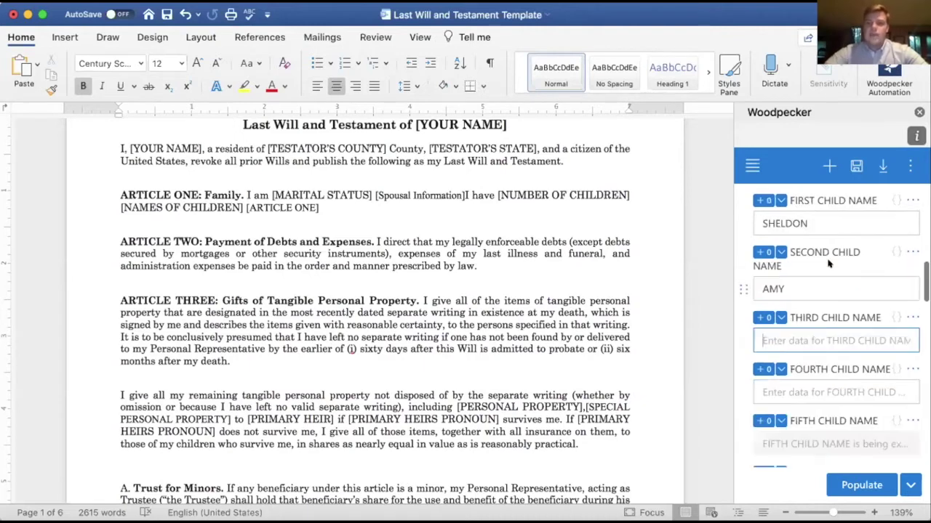
type("AMY")
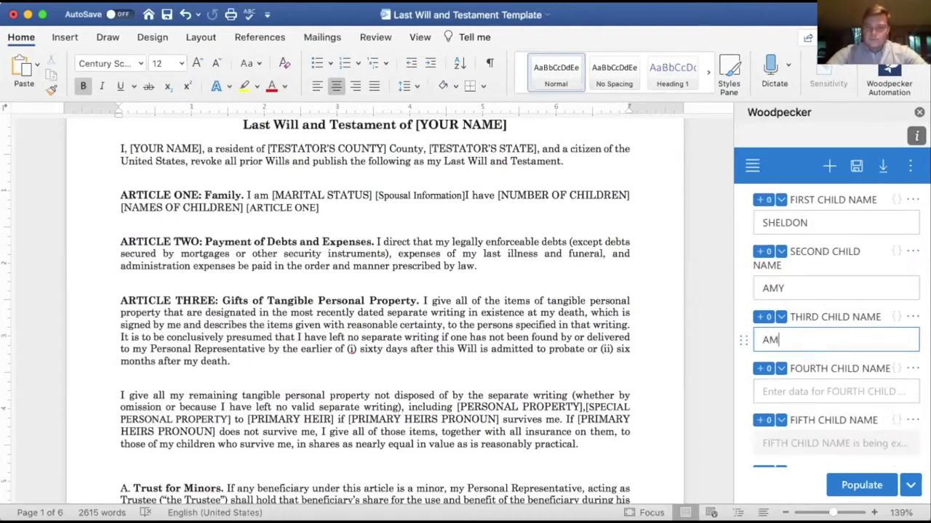
key("BackSpace")
key("BackSpace")
key("BackSpace")
type("JOE")
left_click(836, 391)
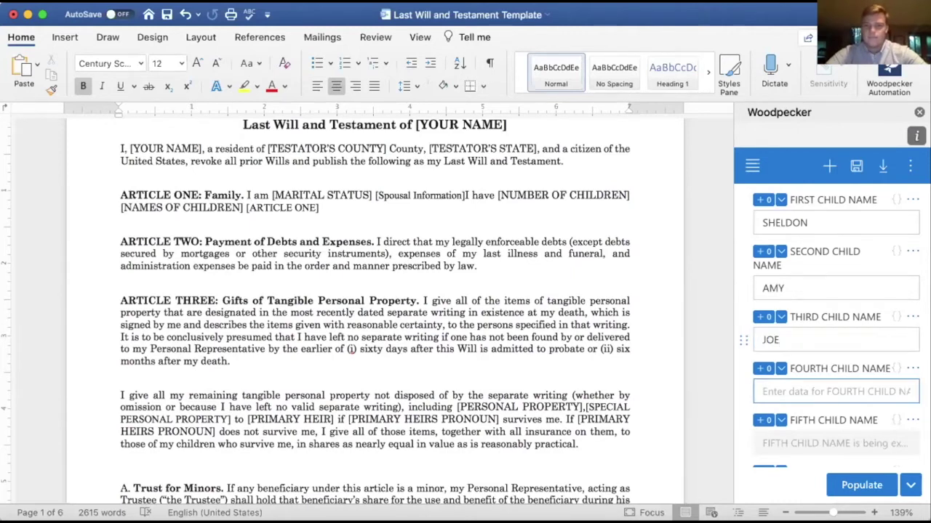
type("PHILLIP")
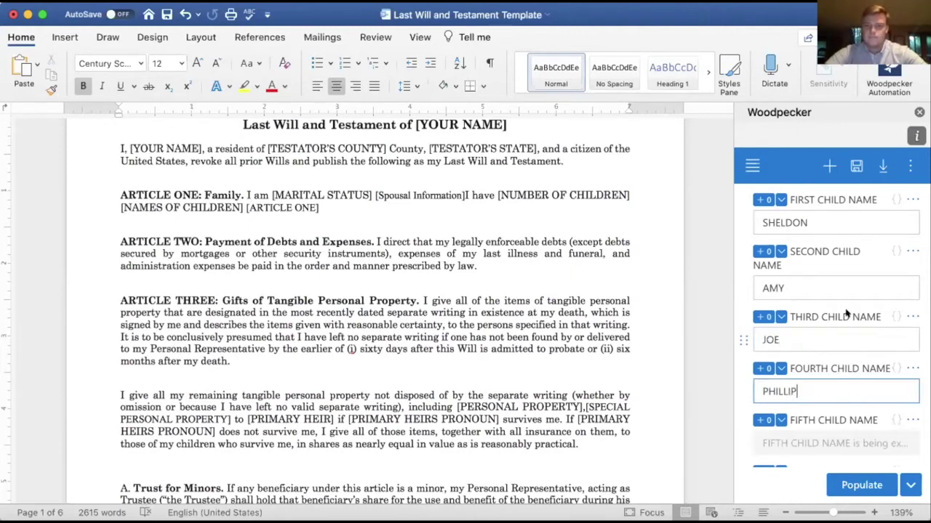
scroll(846, 380, "down", 10)
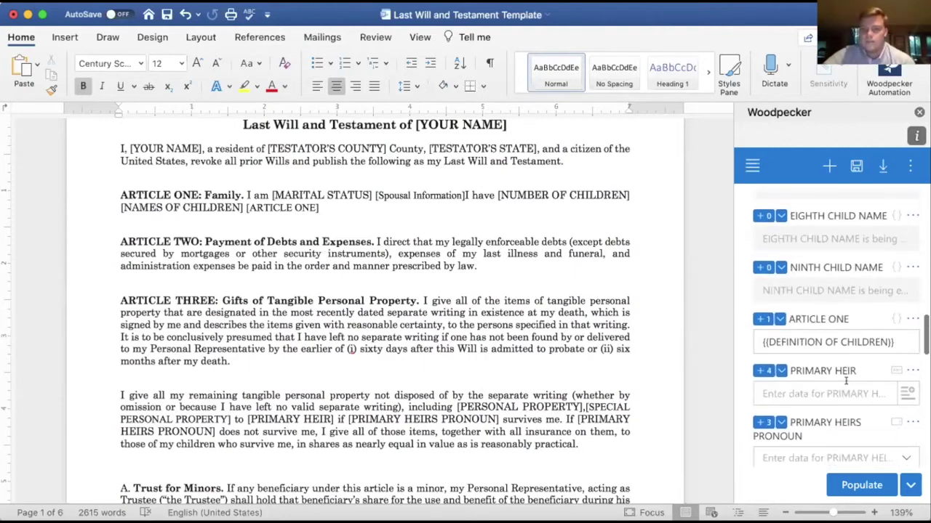
Enter the primary heir's first name and set the primary heir's pronoun to SHE.
scroll(856, 291, "up", 2)
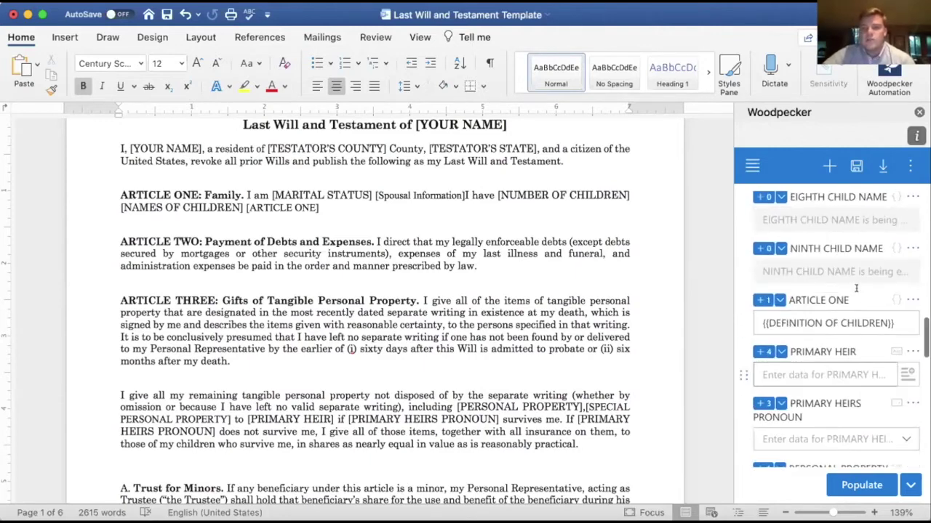
scroll(857, 300, "down", 1)
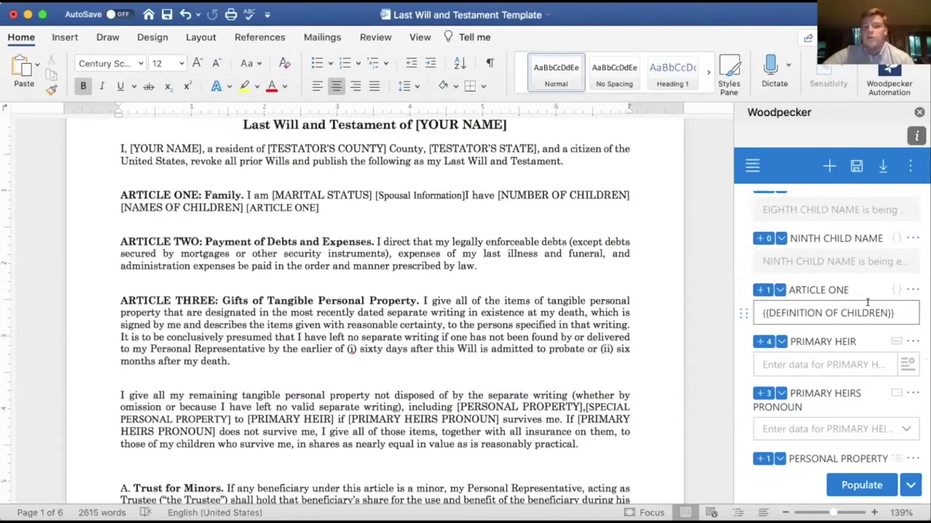
scroll(867, 301, "down", 1)
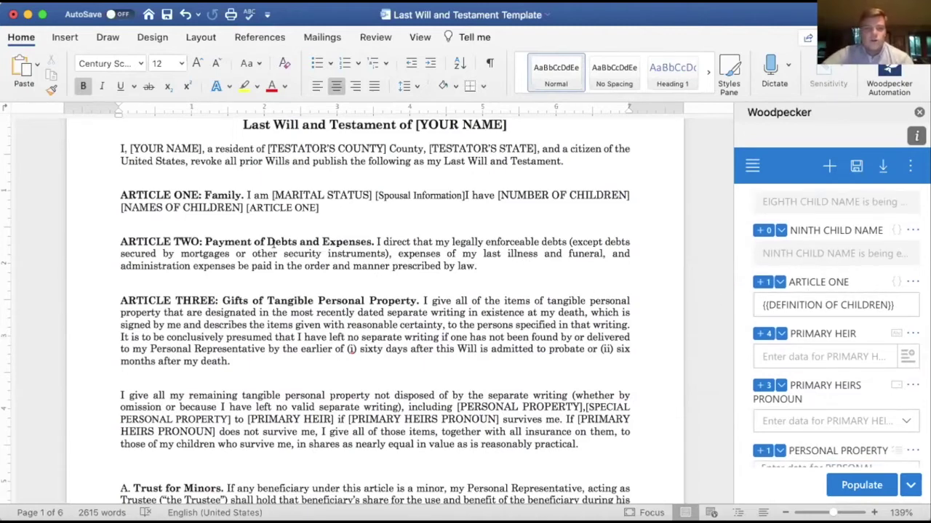
scroll(329, 221, "up", 2)
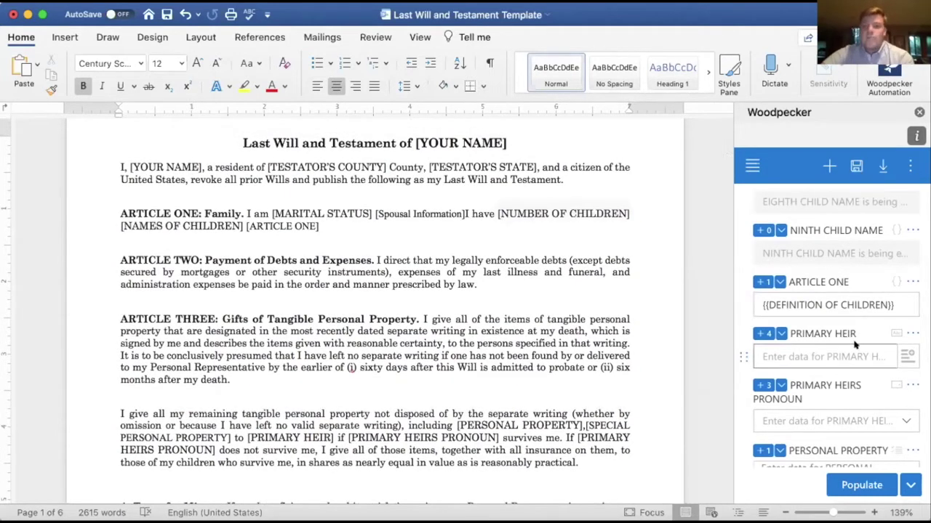
scroll(847, 334, "down", 3)
left_click(818, 314)
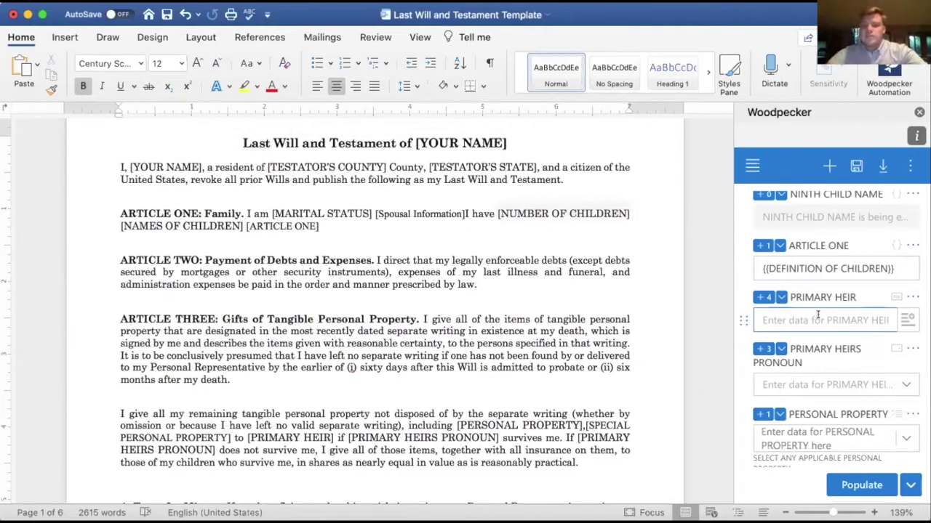
type("LAUREN")
left_click(834, 384)
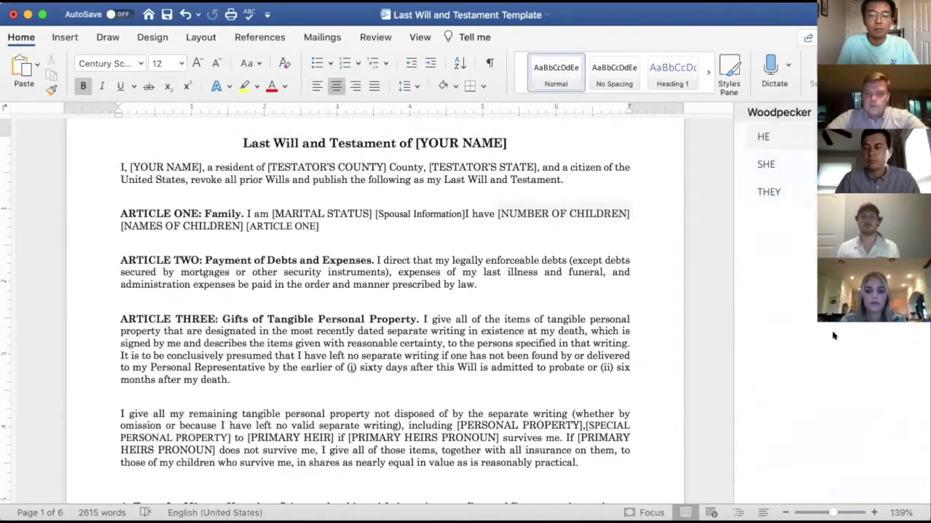
left_click(766, 165)
scroll(803, 376, "down", 5)
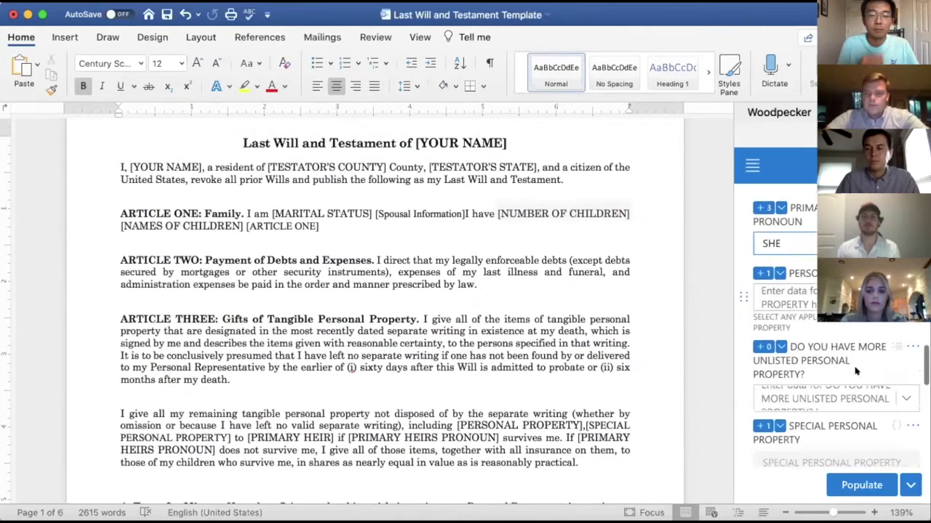
scroll(855, 372, "down", 1)
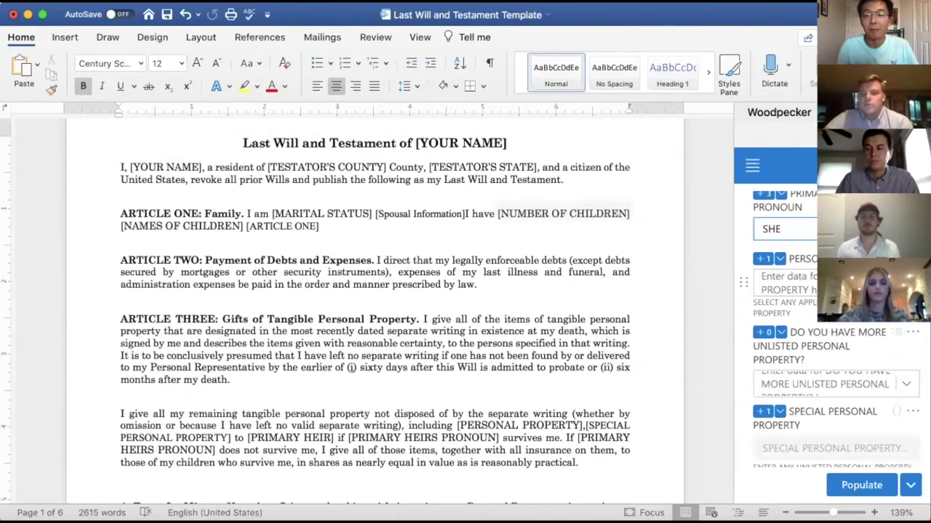
Select TOOLS, HOUSEHOLD FURNISHINGS, CLOTHING, PERSONAL EFFECTS and JEWELRY as personal property categories.
left_click(854, 284)
scroll(837, 351, "down", 1)
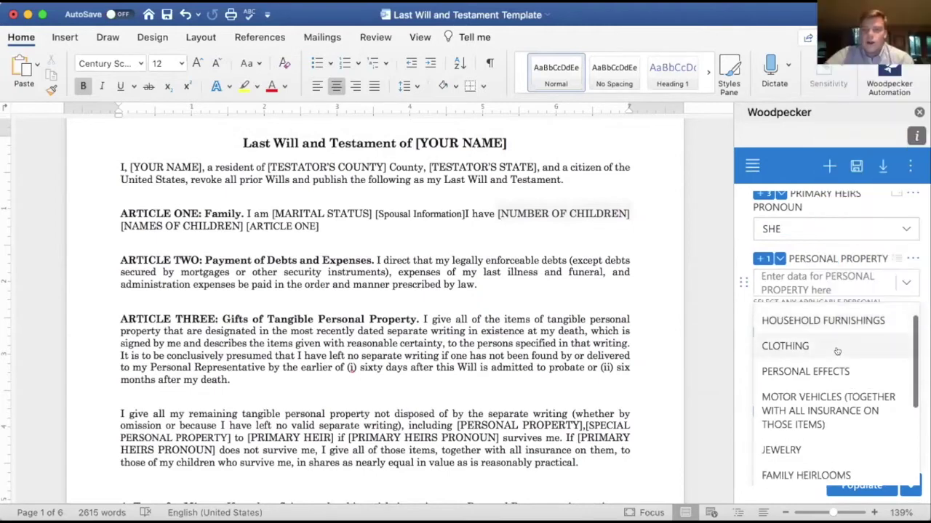
scroll(837, 351, "down", 5)
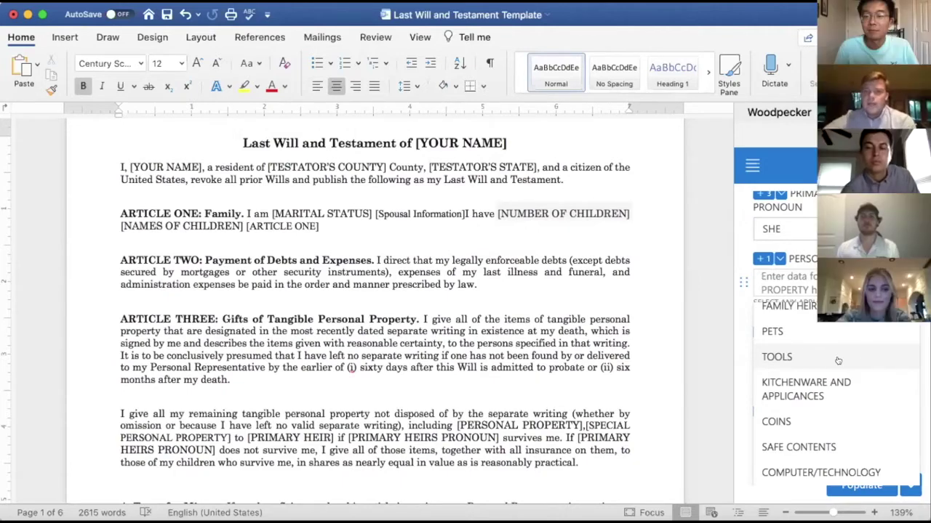
left_click(852, 357)
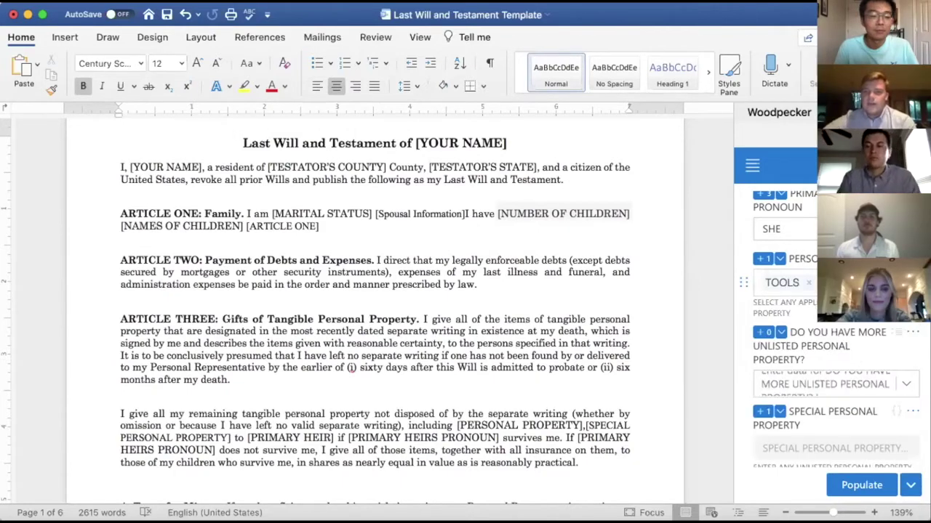
left_click(836, 284)
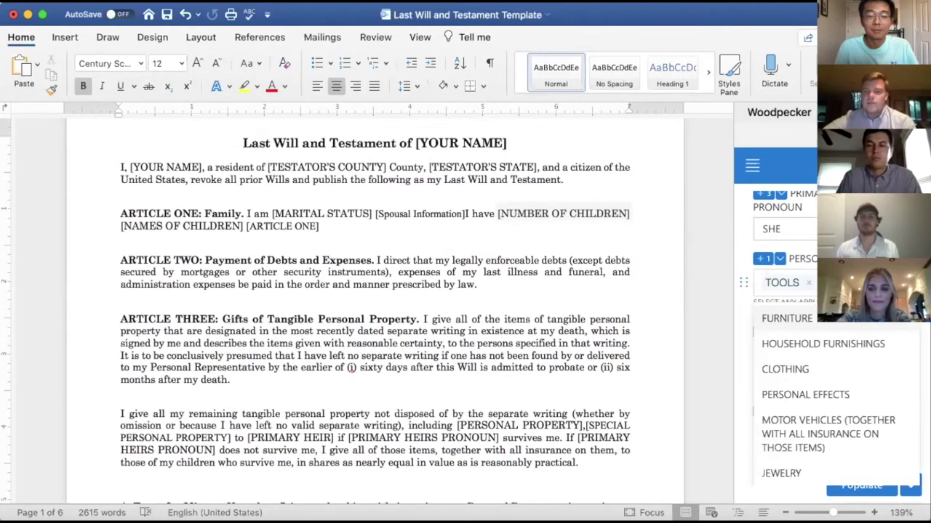
left_click(838, 347)
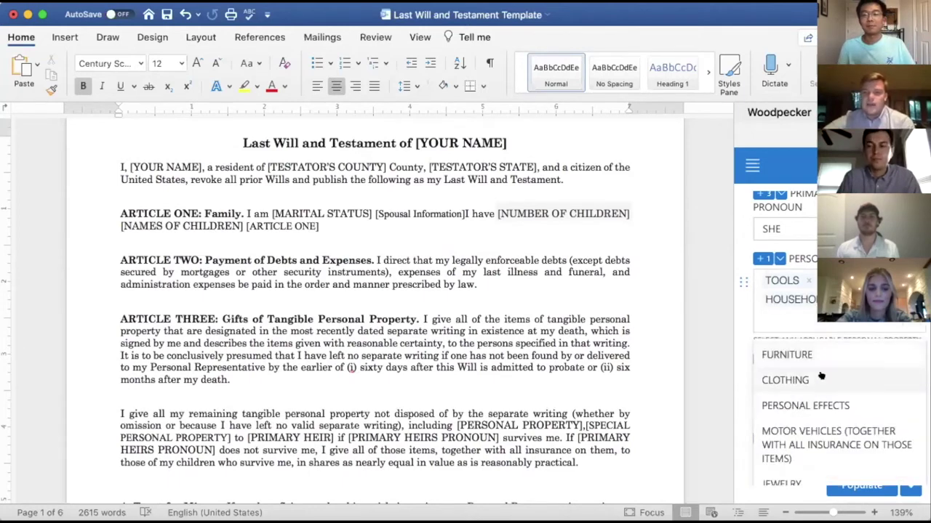
left_click(825, 380)
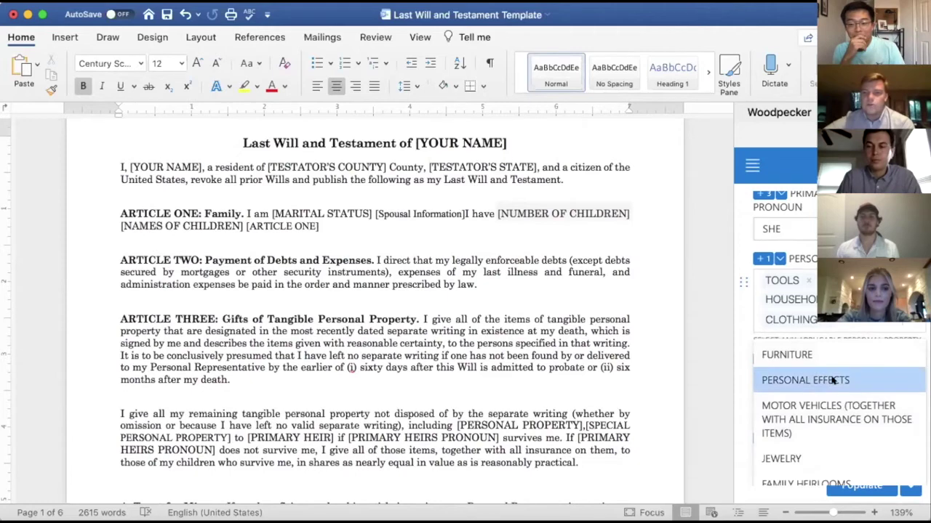
left_click(837, 380)
scroll(836, 436, "down", 2)
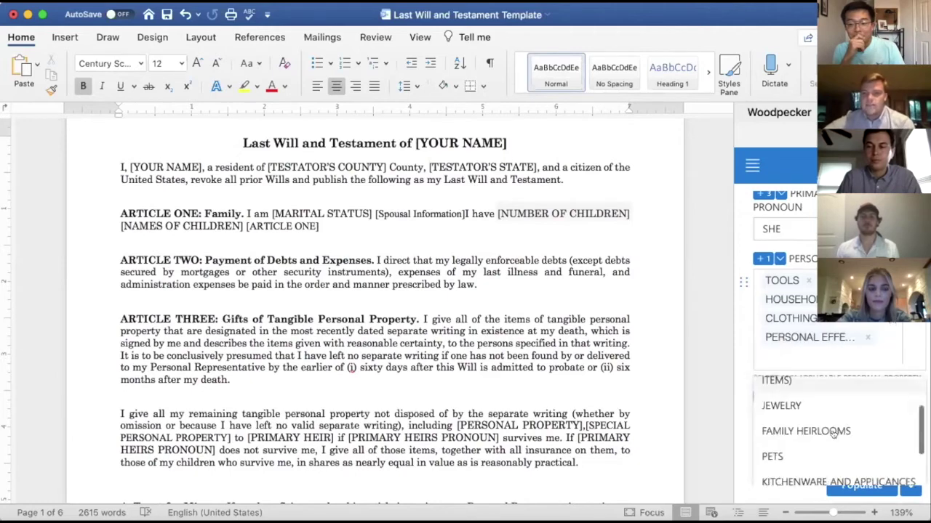
left_click(800, 405)
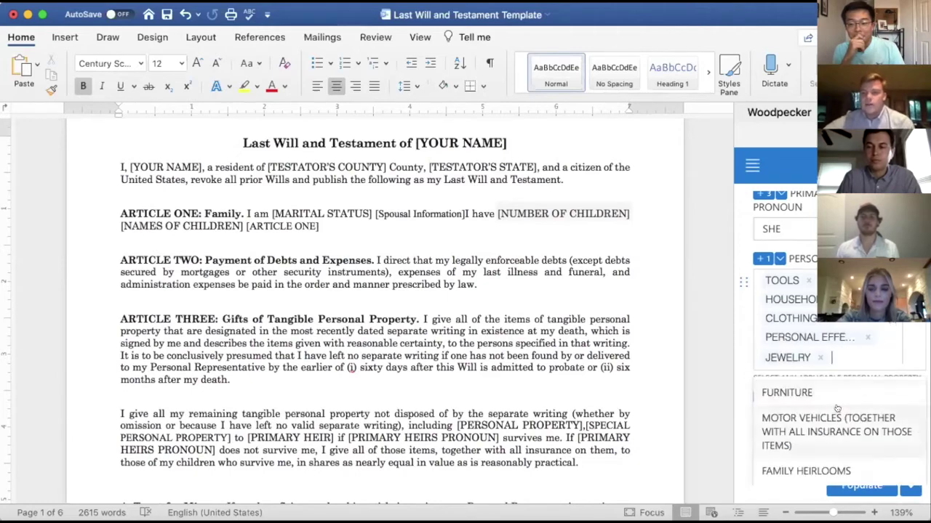
scroll(837, 408, "down", 4)
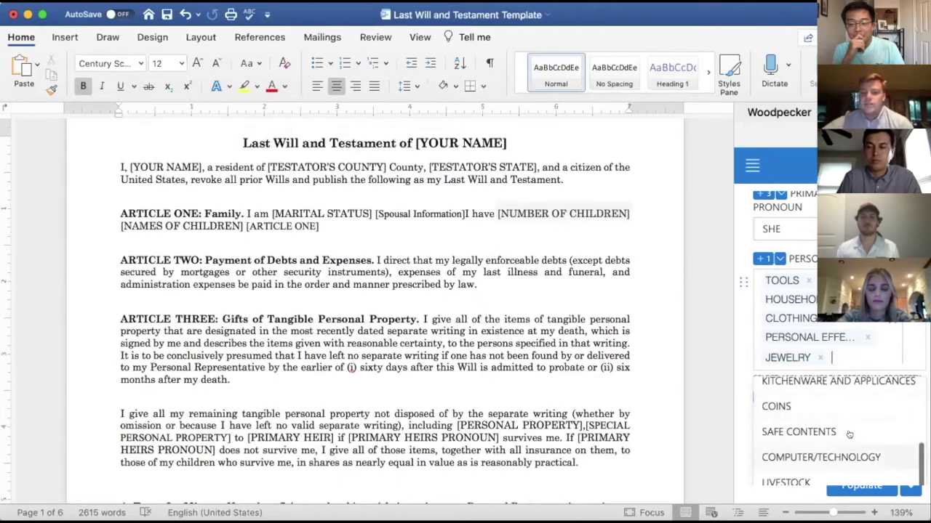
left_click(852, 404)
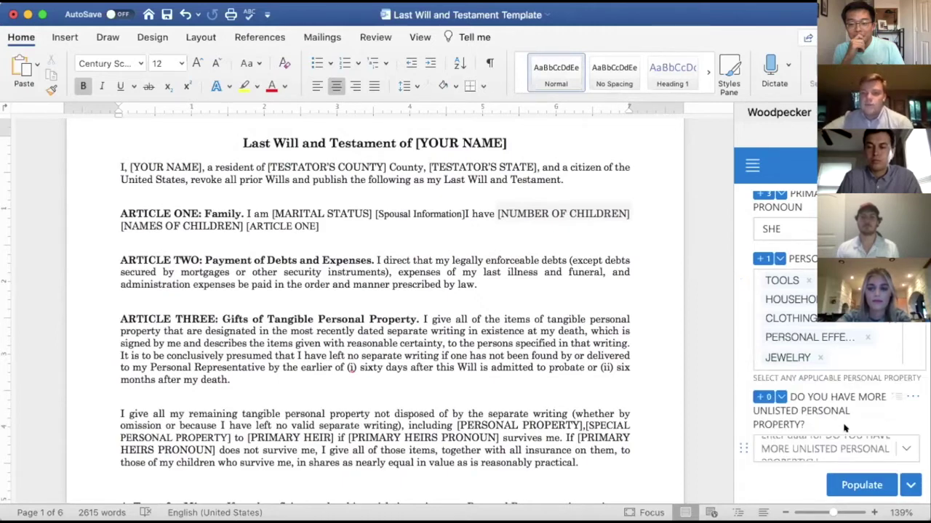
Answer YES to unlisted property and enter COIN COLLECTION as special personal property.
scroll(847, 430, "down", 3)
left_click(895, 341)
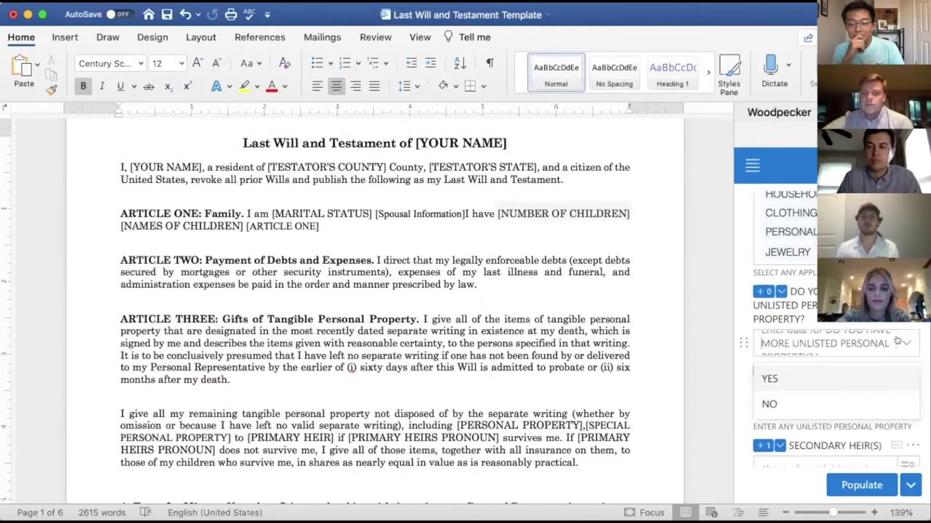
left_click(788, 382)
scroll(819, 368, "down", 1)
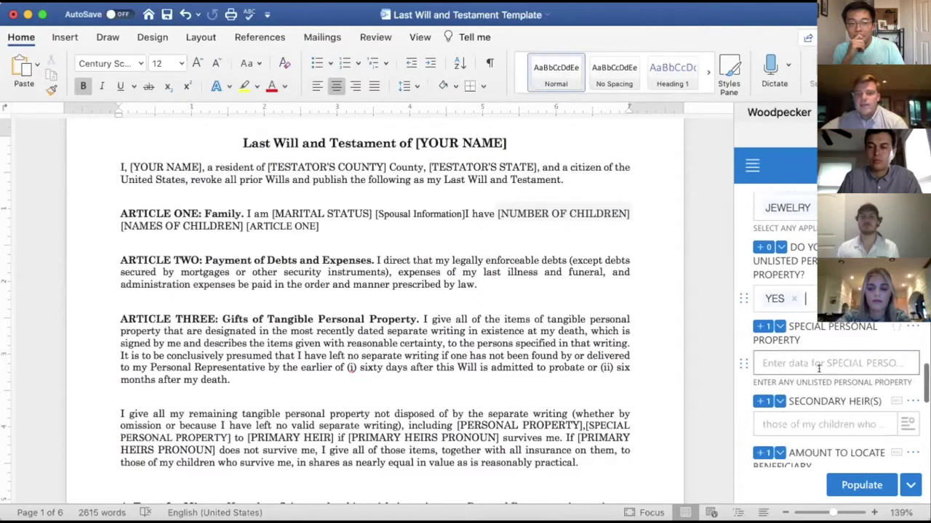
left_click(808, 363)
type("COI")
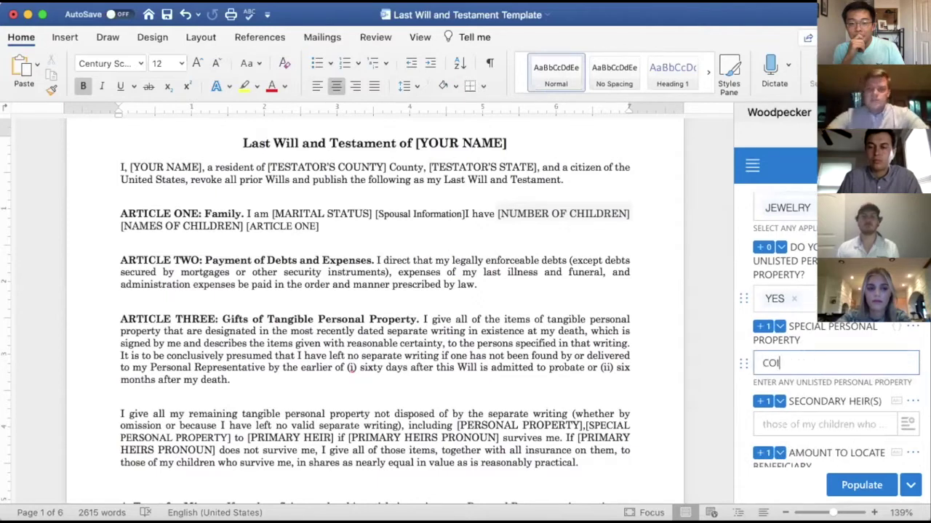
type("N COLLECTION")
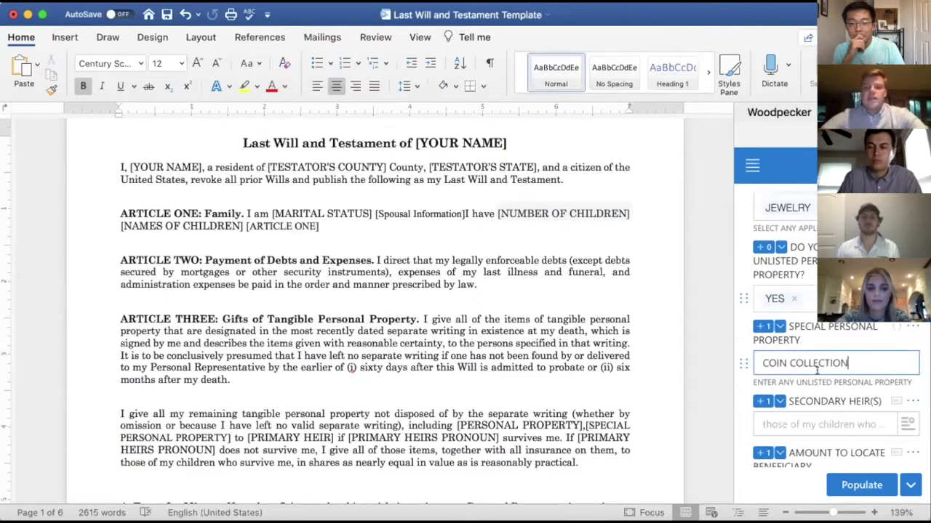
scroll(865, 413, "down", 1)
scroll(864, 413, "down", 2)
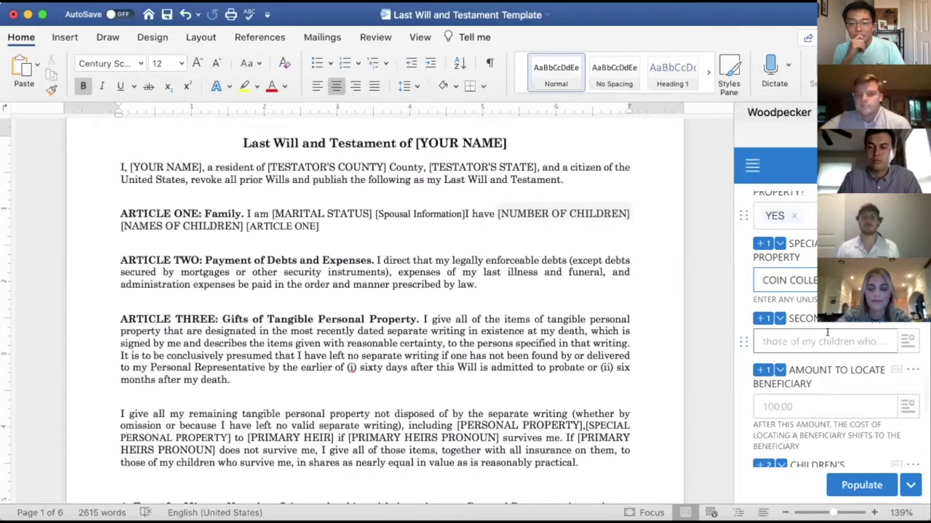
Enter the secondary heir's first name and review the remaining answers.
left_click(840, 340)
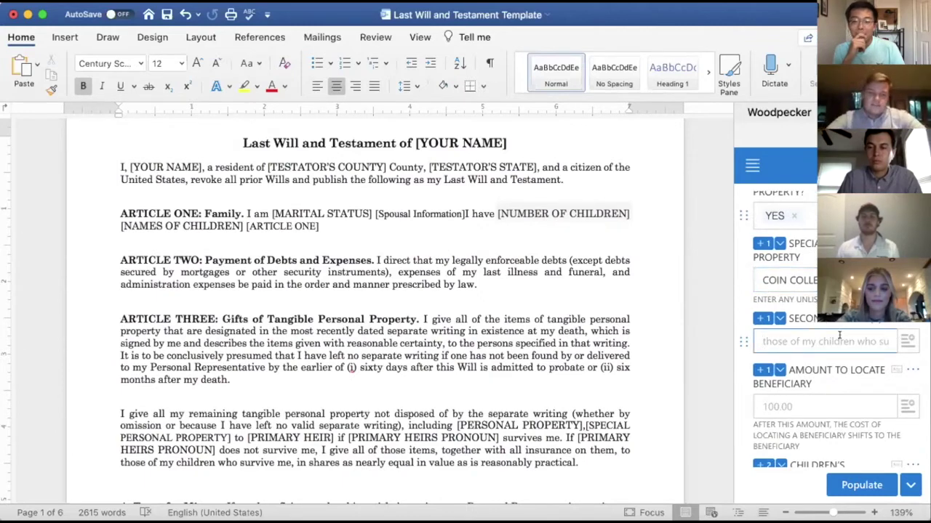
type("SHELDON")
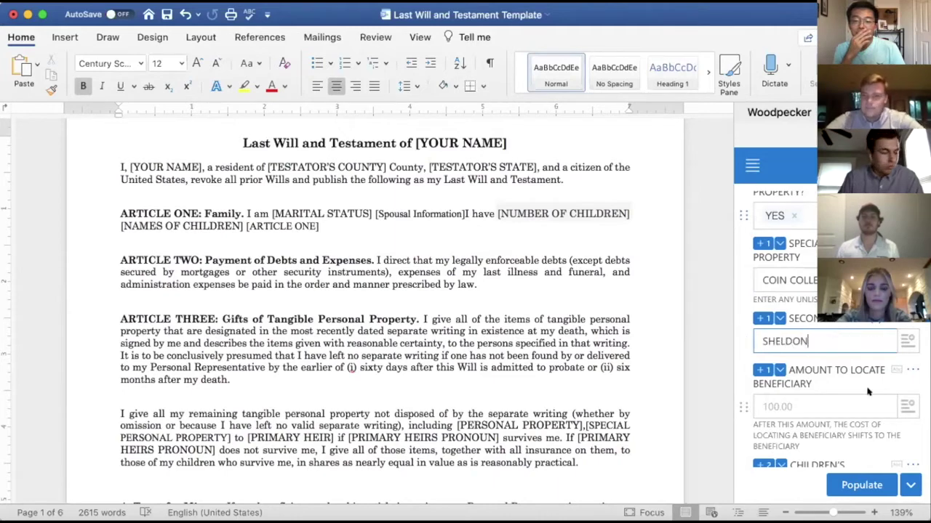
scroll(868, 393, "down", 3)
scroll(868, 393, "down", 8)
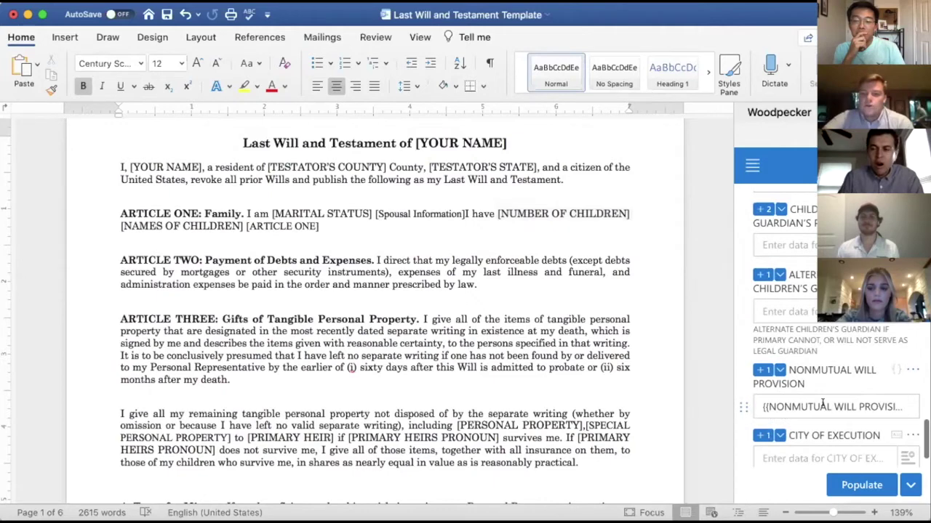
scroll(840, 427, "down", 4)
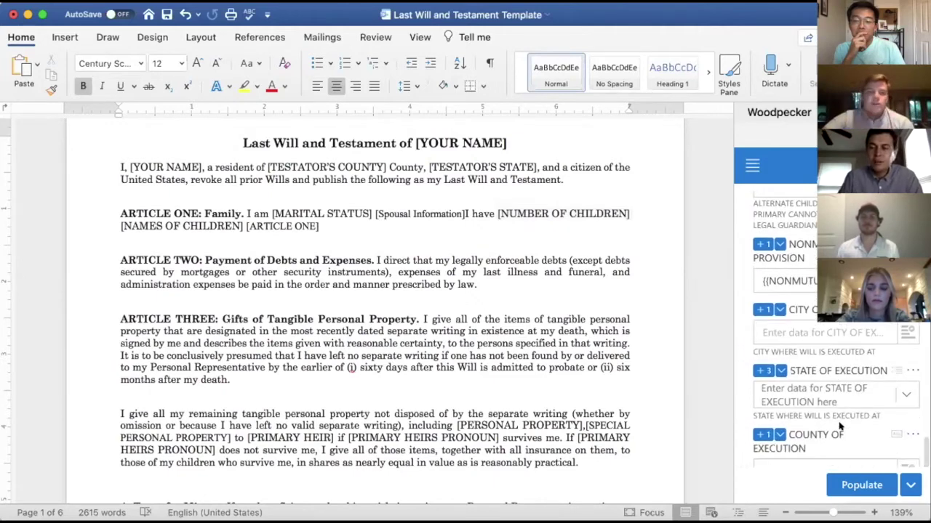
scroll(844, 421, "down", 2)
scroll(865, 402, "up", 6)
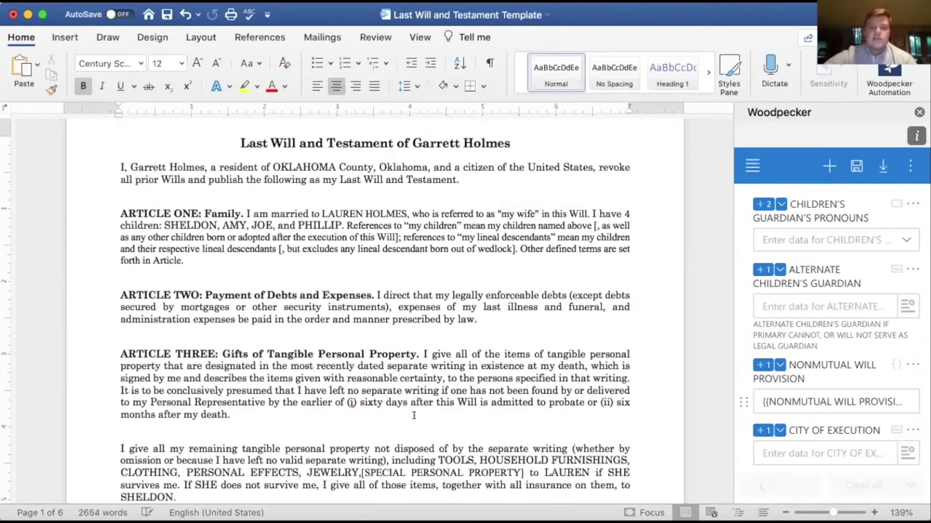
Populate the Last Will and Testament template so Article Three names the heirs and property.
scroll(413, 415, "down", 3)
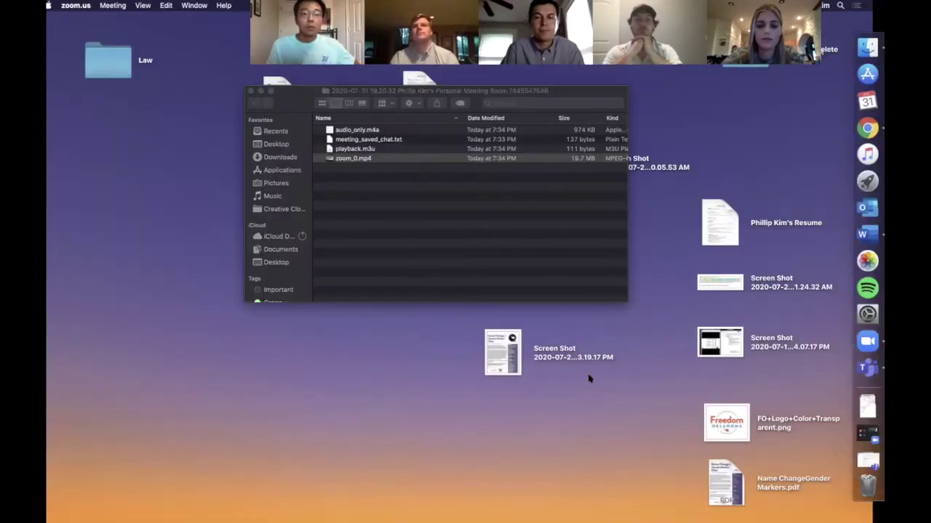
Switch from the Finder desktop to the Documate interview editor in Chrome.
key("ctrl+Right")
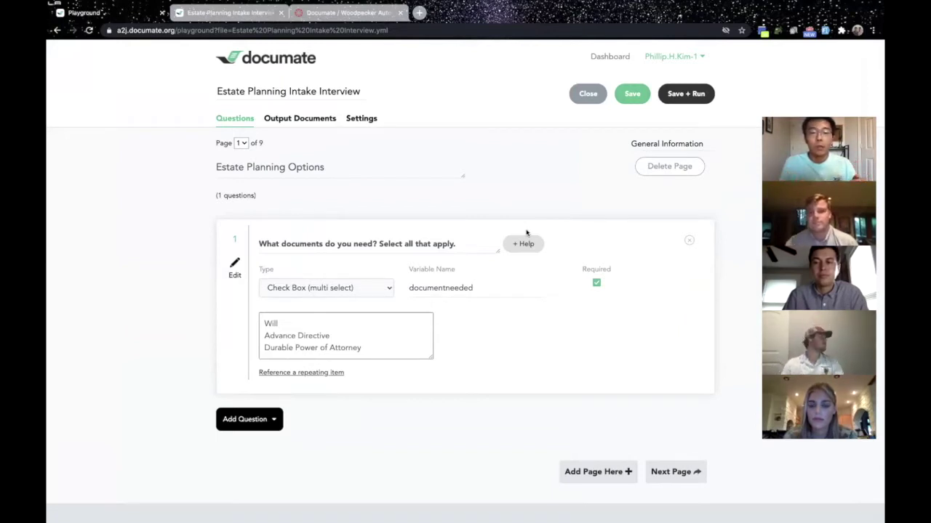
Open page 2, Contact Information, and scroll down to question 10 on property holdings.
left_click(669, 471)
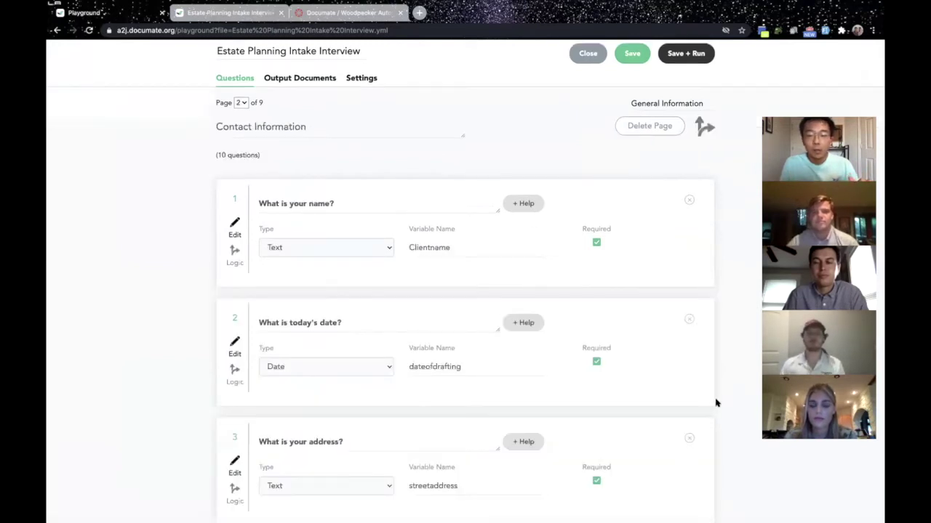
scroll(716, 403, "down", 3)
scroll(716, 402, "down", 10)
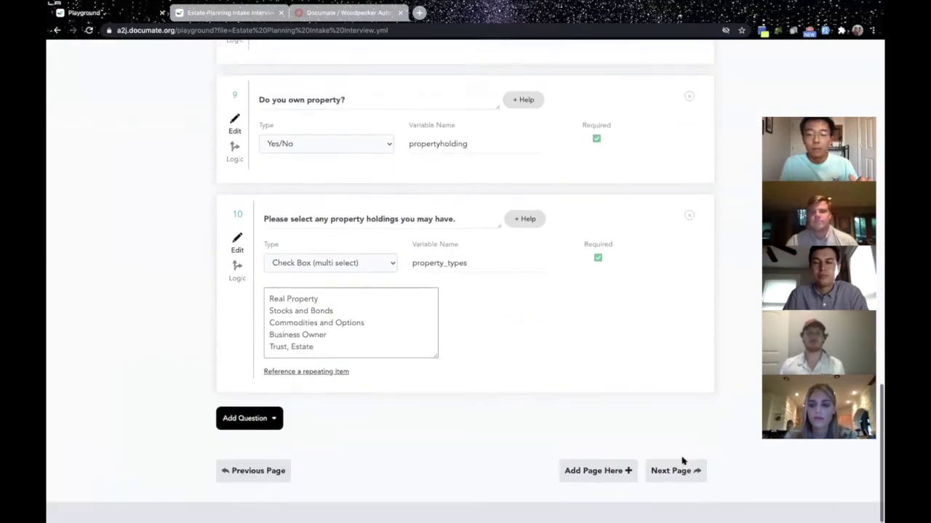
left_click(237, 477)
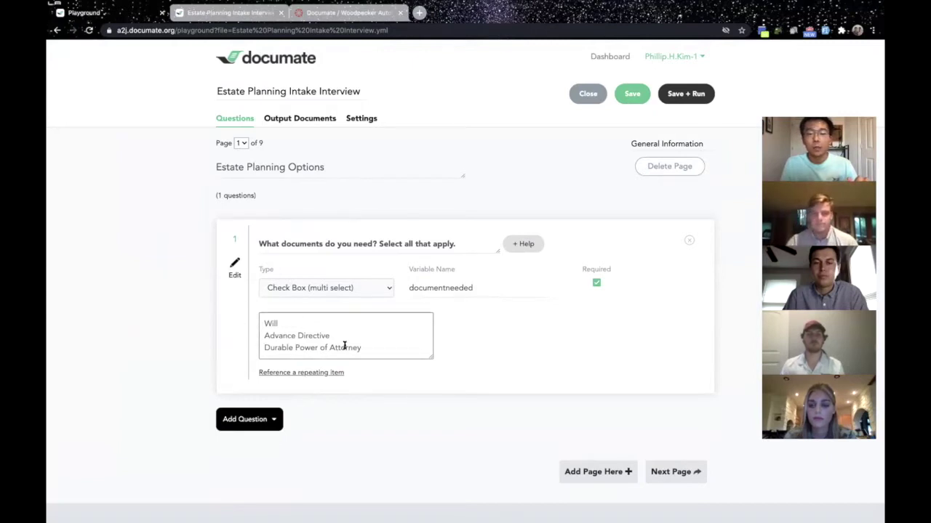
left_click(666, 474)
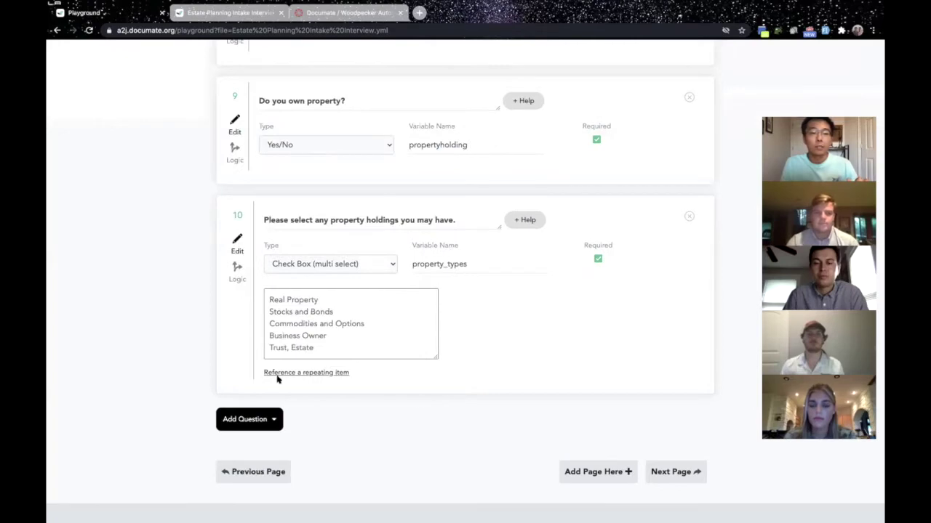
scroll(166, 357, "down", 2)
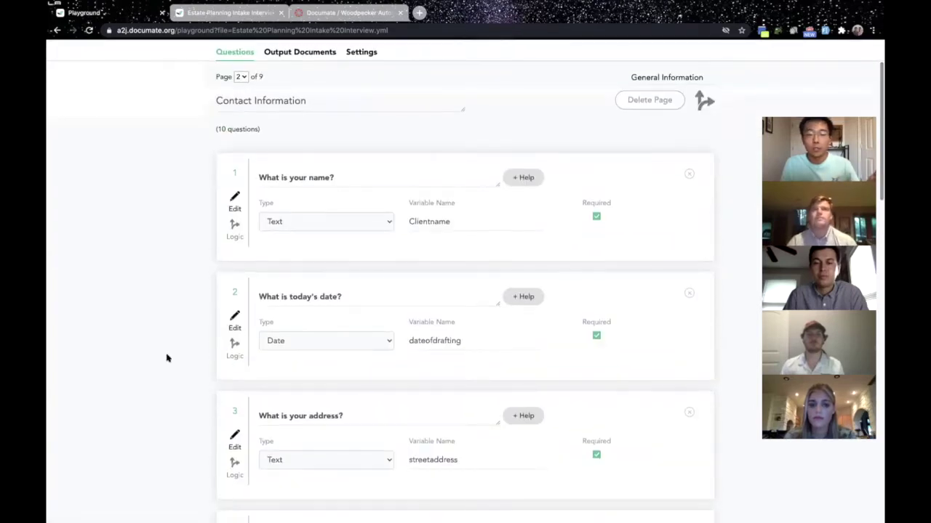
scroll(166, 357, "down", 3)
scroll(166, 357, "down", 3)
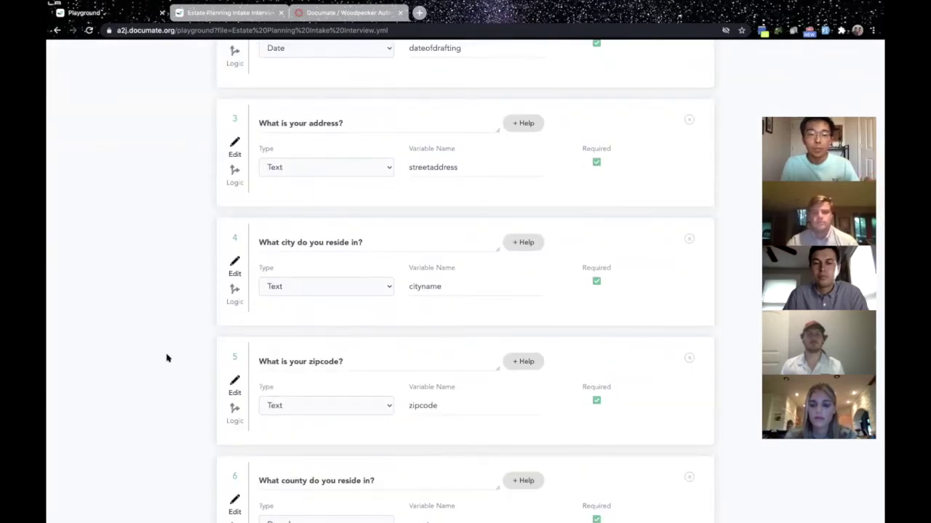
scroll(166, 357, "down", 8)
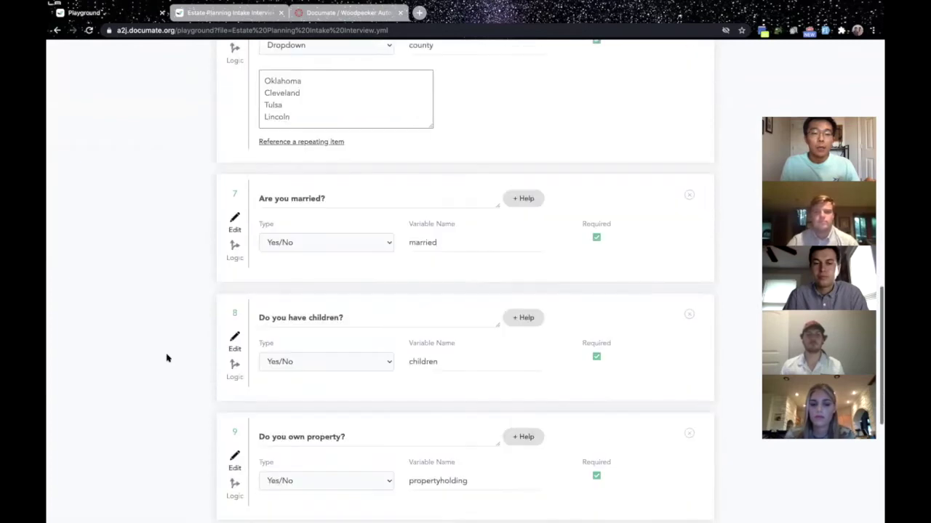
scroll(171, 367, "down", 3)
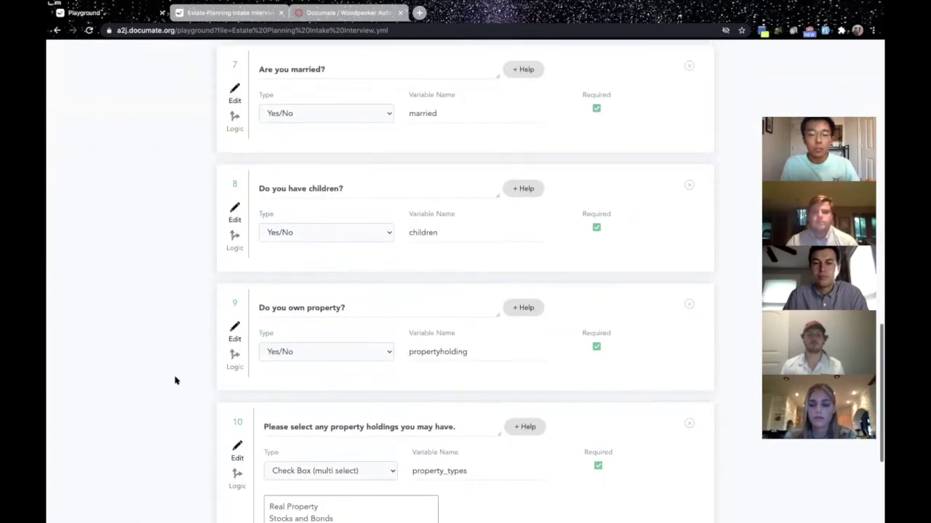
scroll(177, 380, "down", 1)
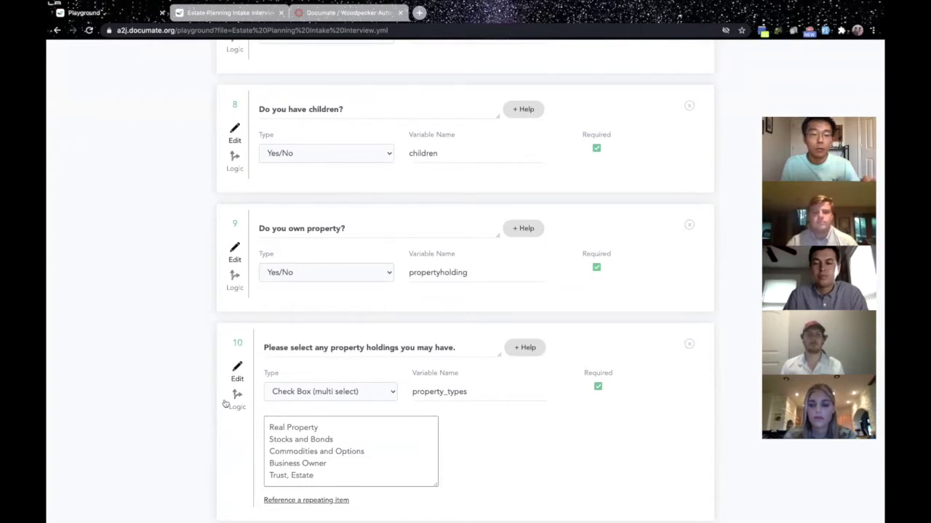
Review the show-if logic of the property ownership and property holdings questions.
scroll(232, 400, "down", 1)
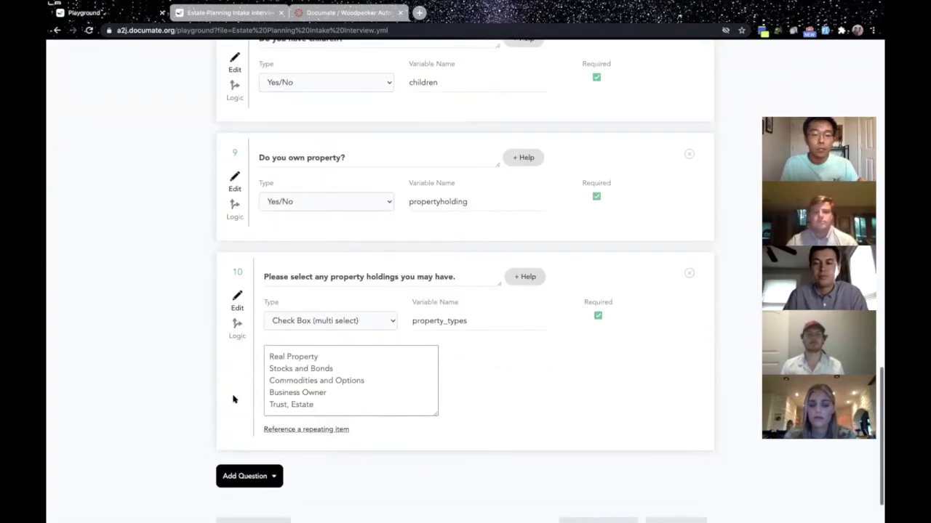
left_click(234, 327)
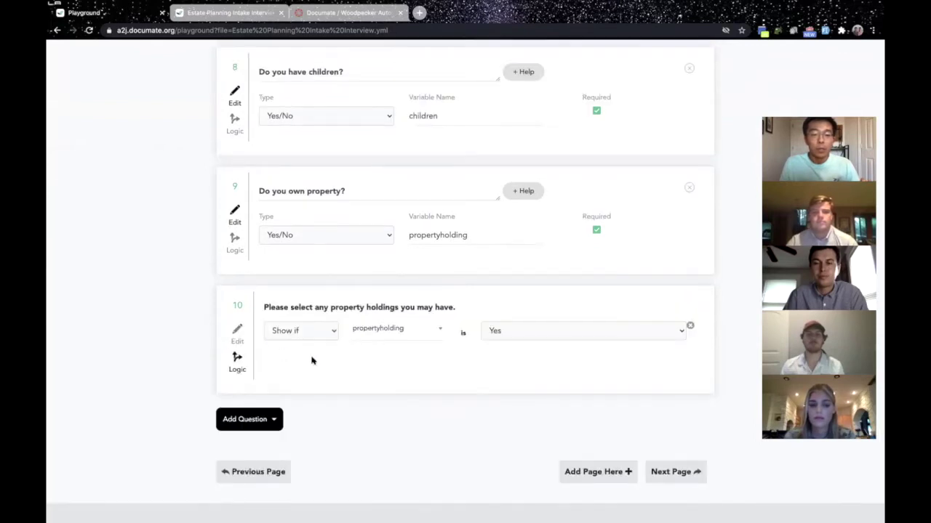
left_click(234, 240)
left_click(234, 209)
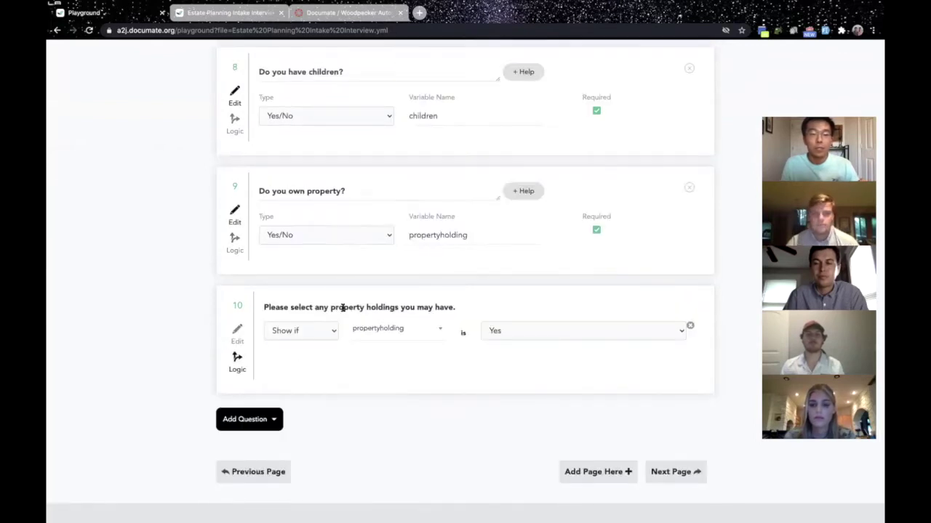
left_click(241, 345)
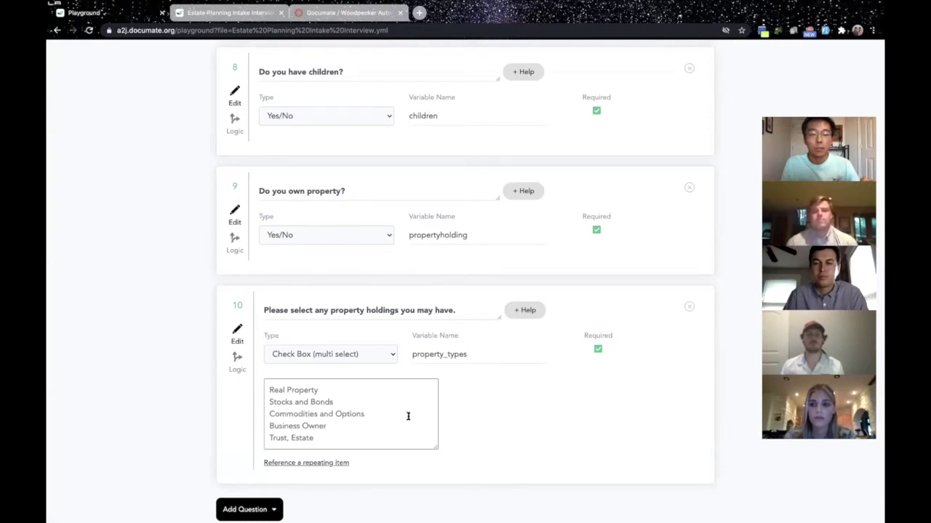
scroll(456, 461, "down", 3)
Advance to page 4, Agent for Durable Power of Attorney, then switch to the Word template.
left_click(676, 472)
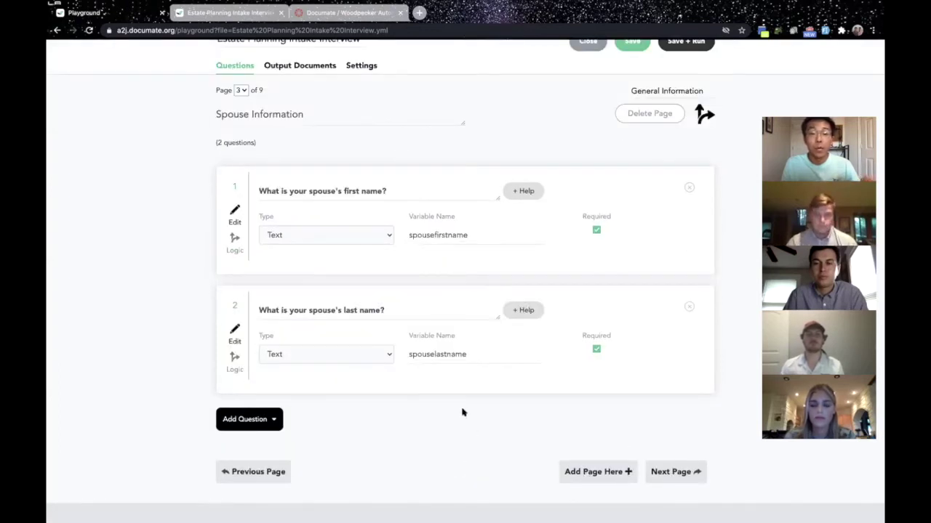
left_click(669, 473)
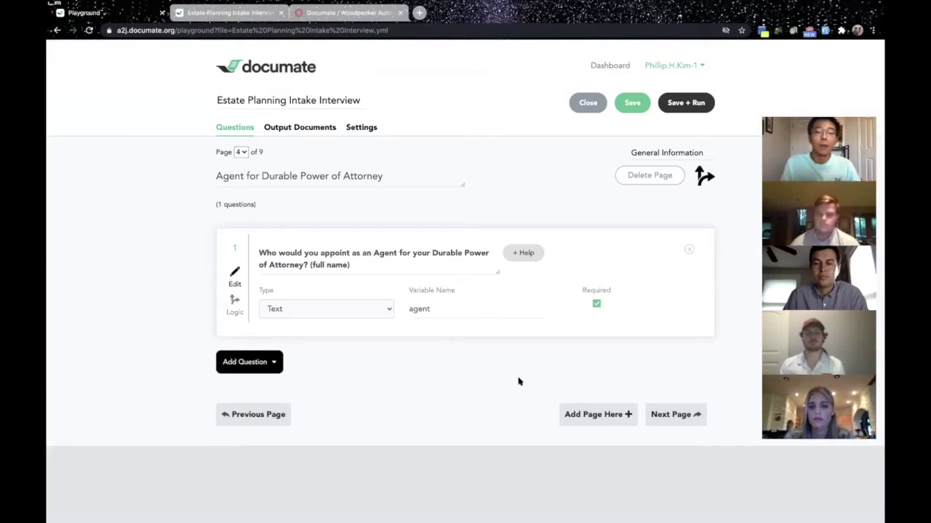
key("ctrl+Right")
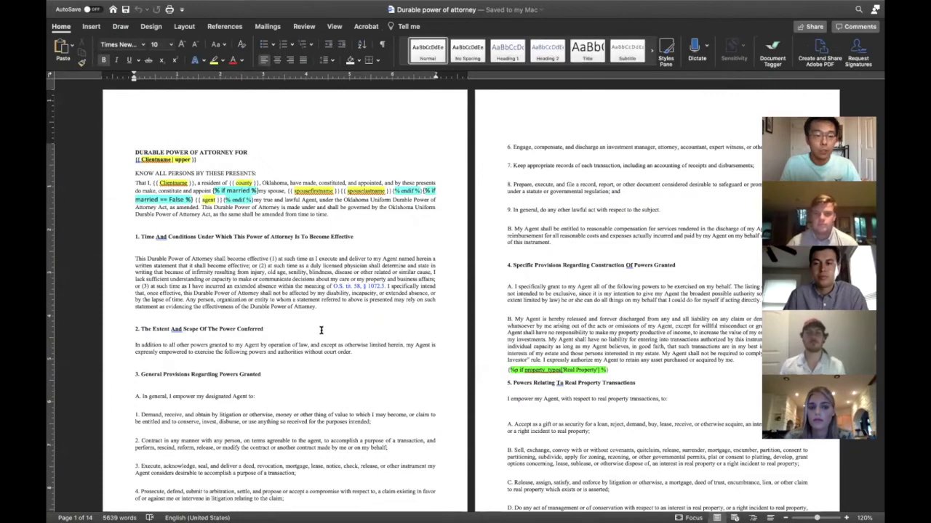
Sign in to the Documate add-in via Document Tagger, then return to the browser.
scroll(321, 331, "down", 2)
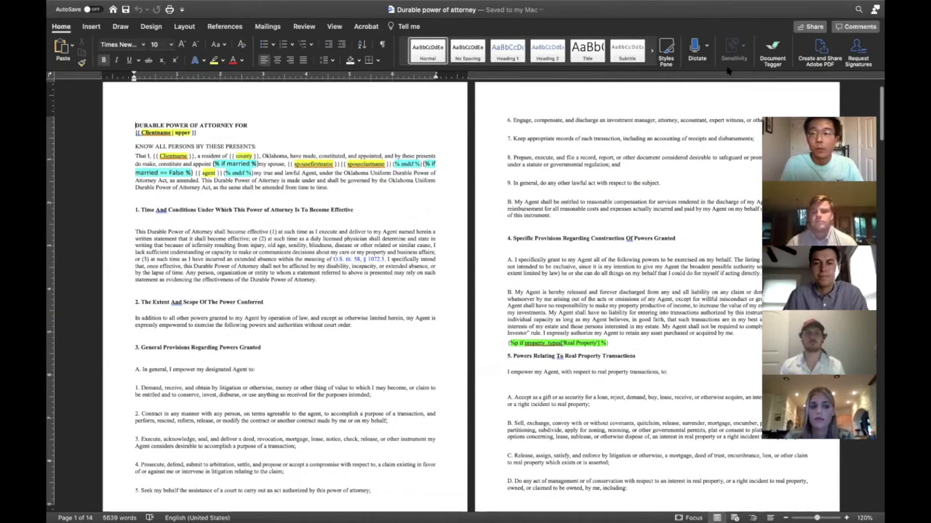
left_click(772, 49)
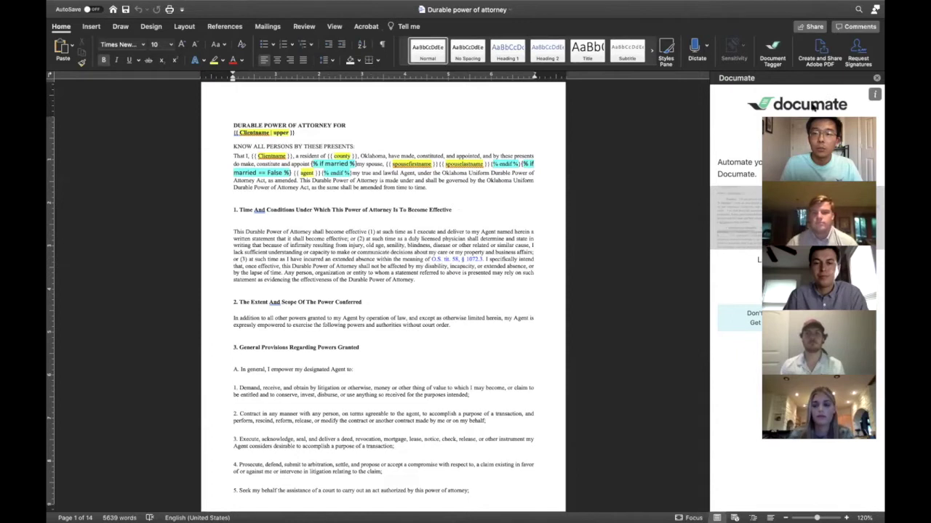
left_click(781, 280)
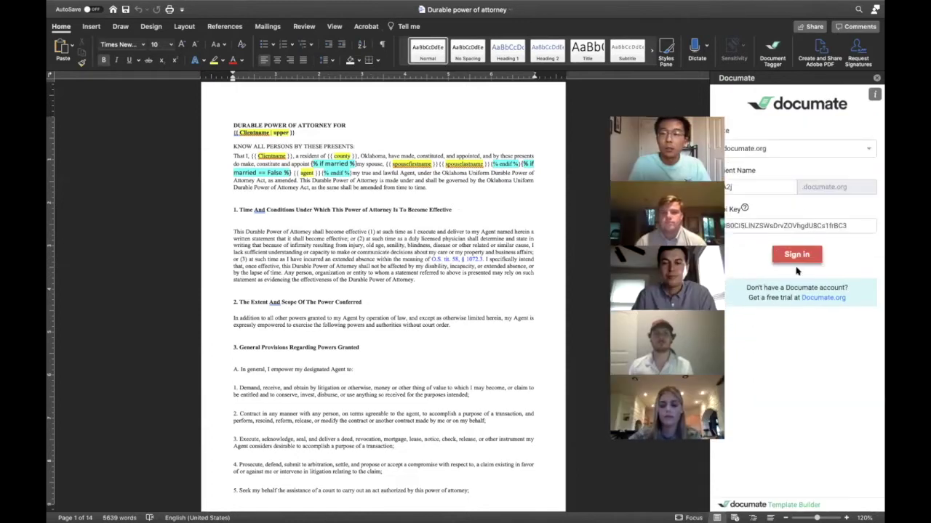
left_click(800, 256)
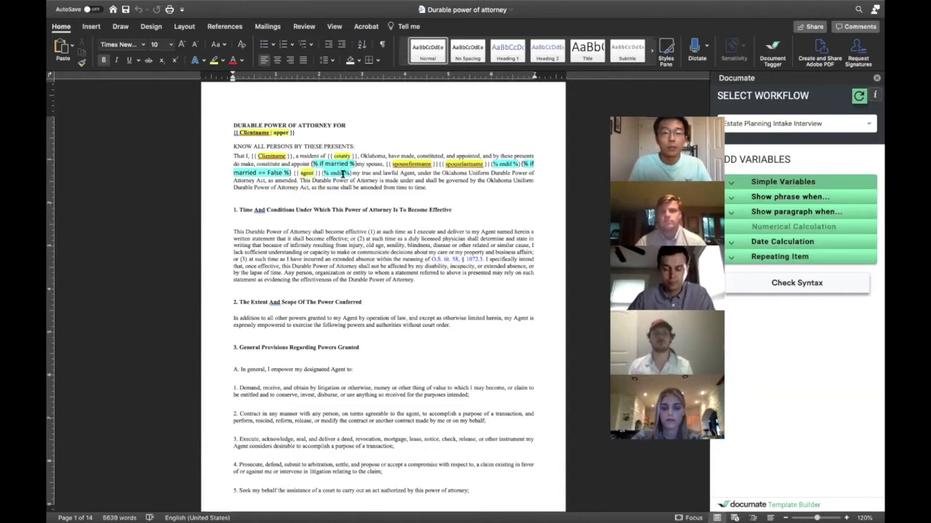
key("ctrl+Left")
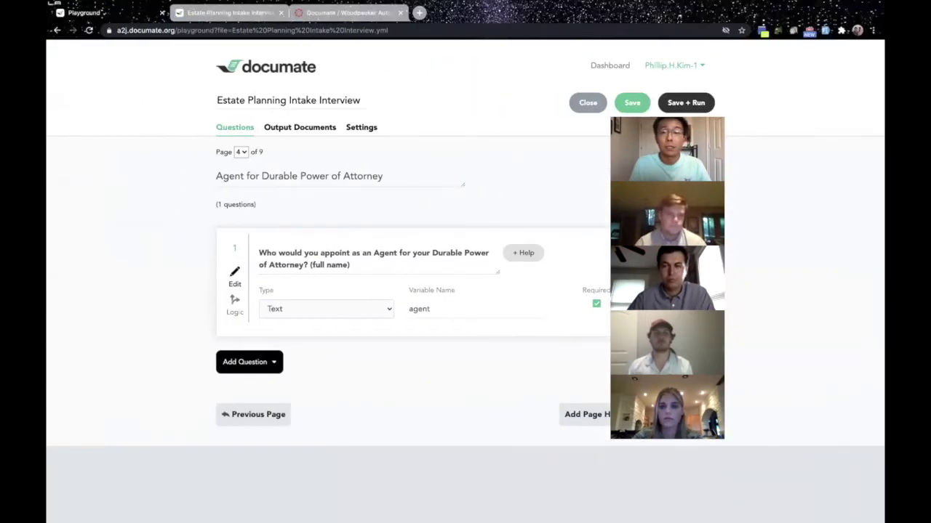
Step back to Contact Information, then forward through the pages to page 6, Business Information.
left_click_drag(748, 116, 837, 116)
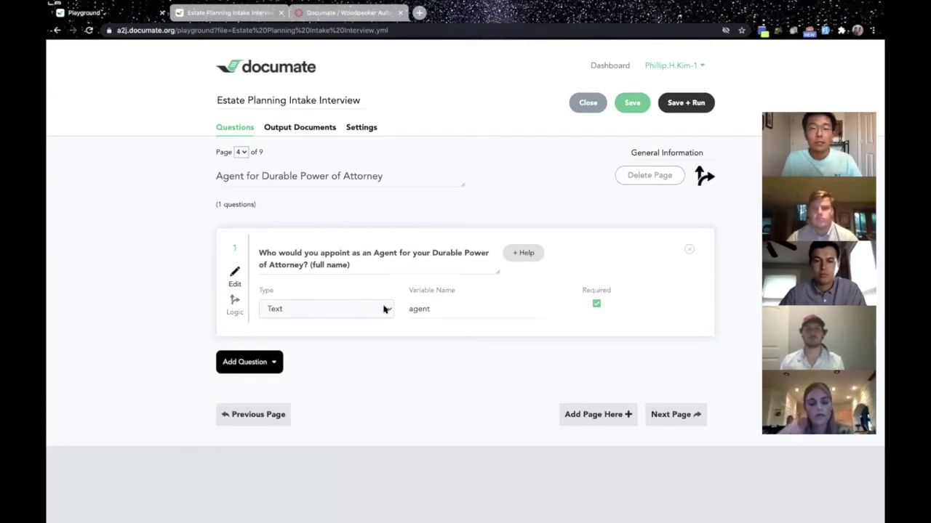
left_click(255, 413)
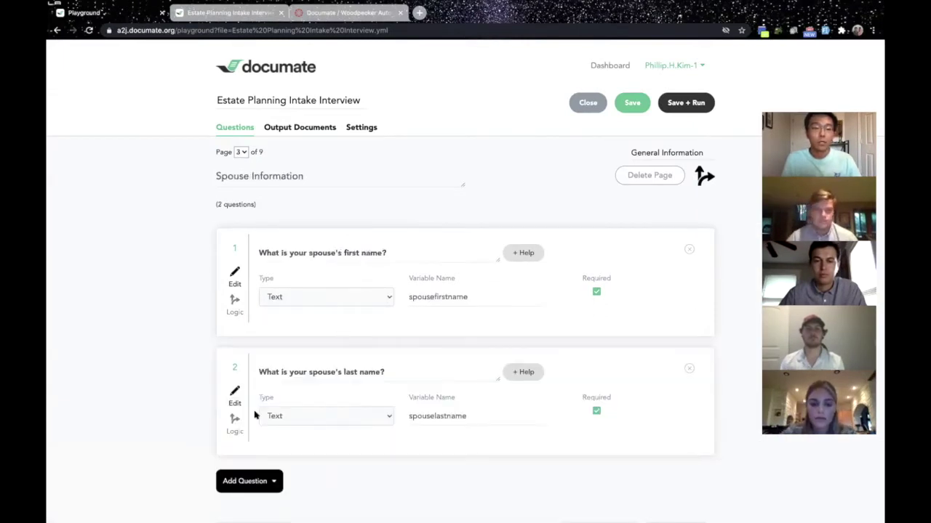
scroll(154, 461, "down", 2)
left_click(236, 472)
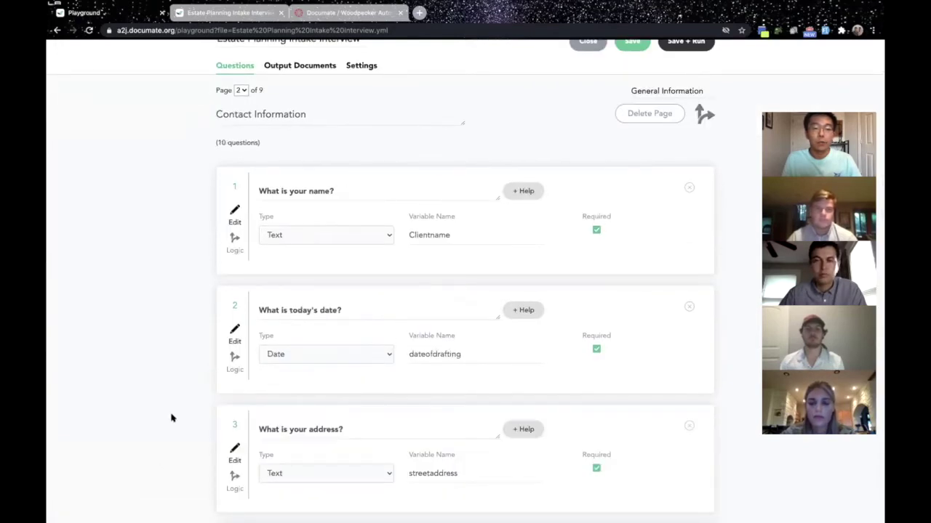
scroll(171, 418, "down", 7)
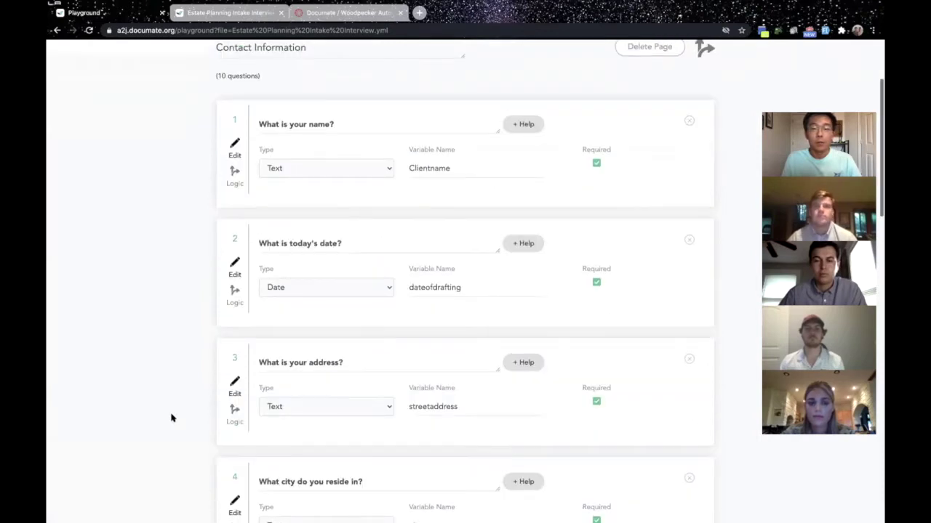
scroll(758, 344, "down", 7)
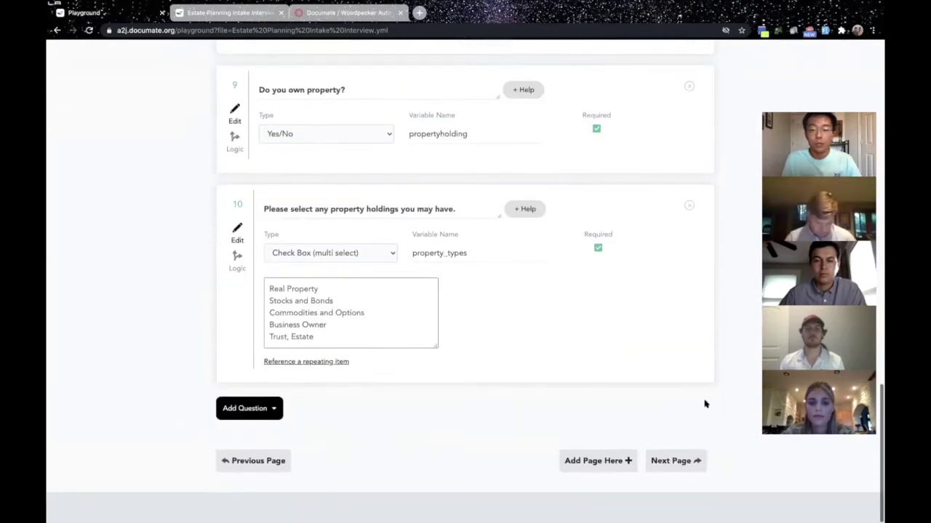
left_click(677, 473)
left_click(675, 473)
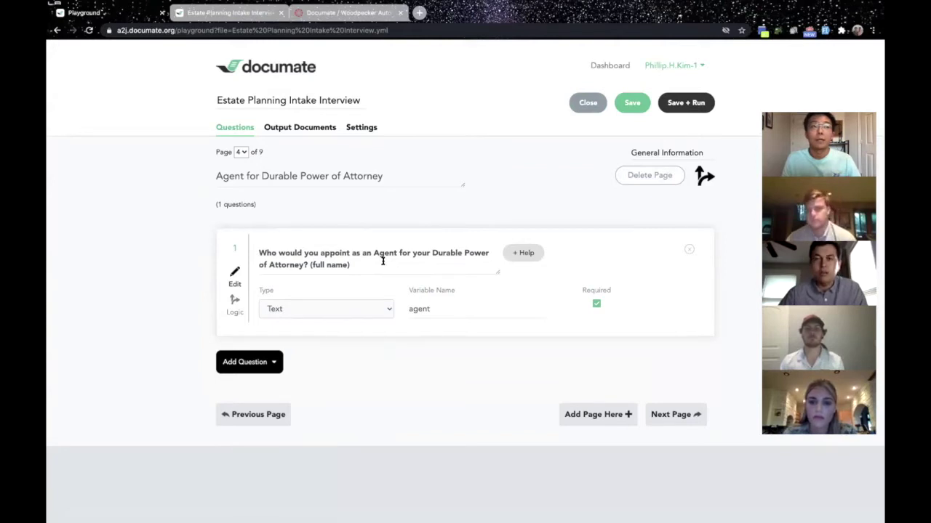
left_click(684, 421)
left_click(664, 472)
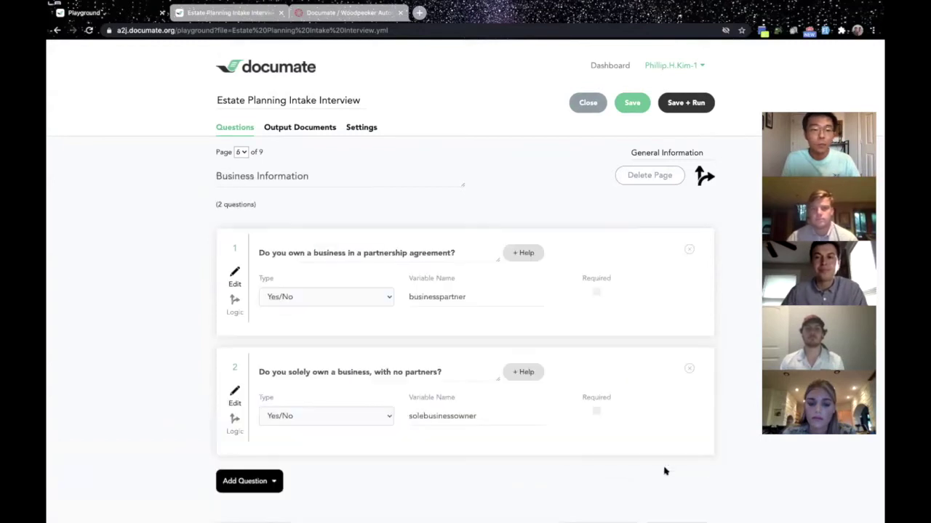
scroll(662, 371, "down", 2)
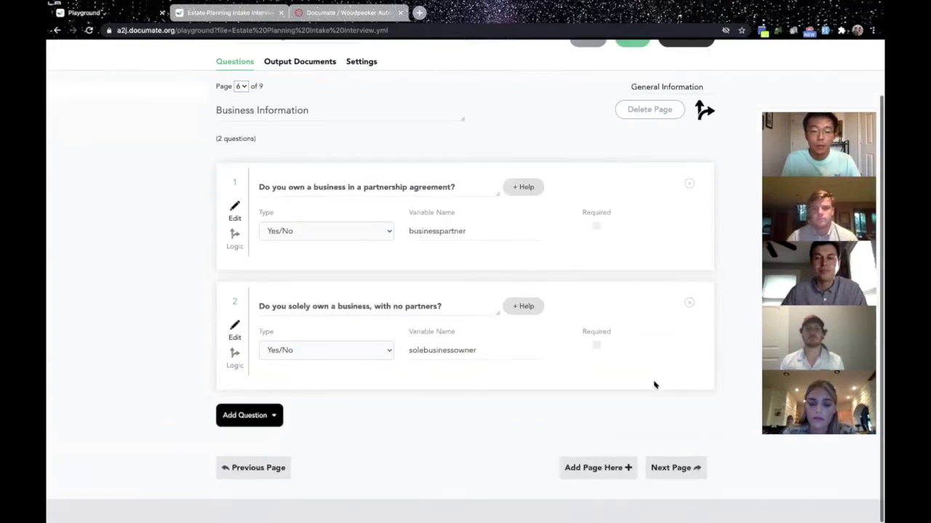
In the live interview, request a Durable Power of Attorney and answer No to married and children.
left_click(231, 12)
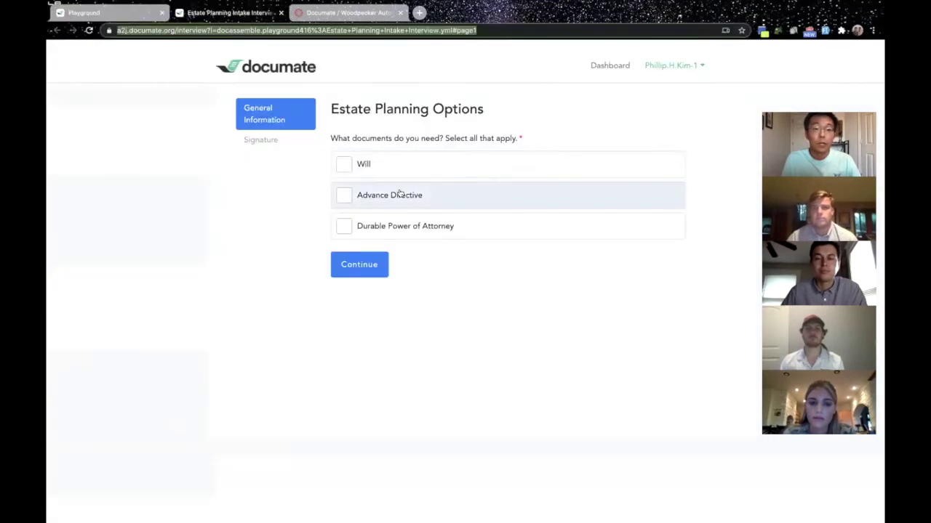
left_click(367, 226)
left_click(371, 269)
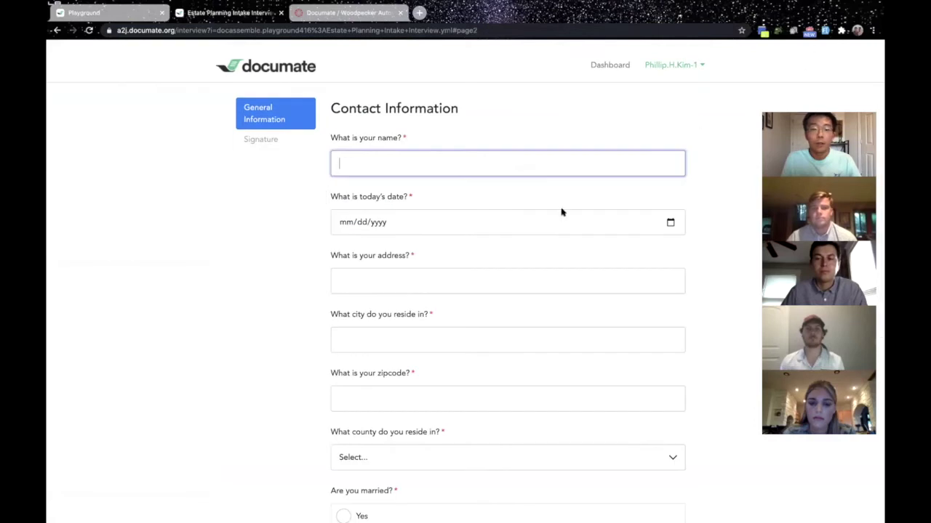
scroll(657, 235, "down", 5)
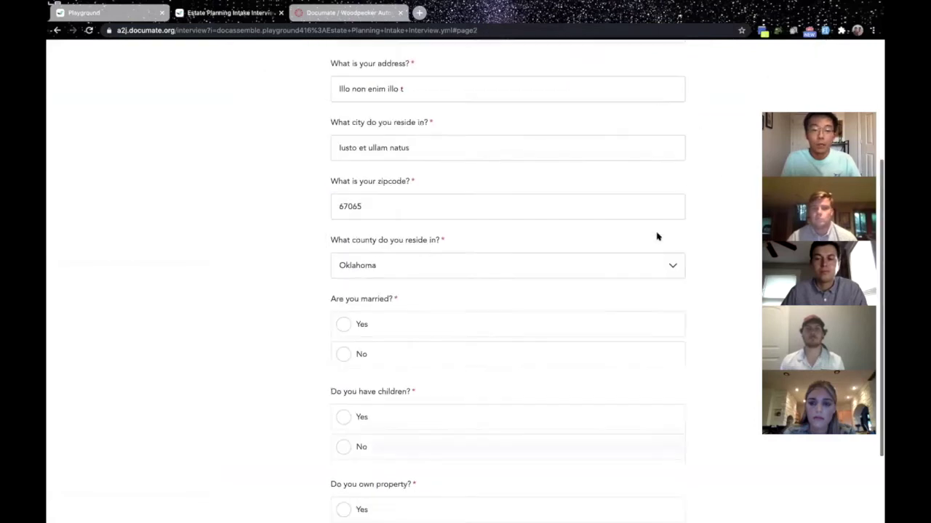
left_click(342, 248)
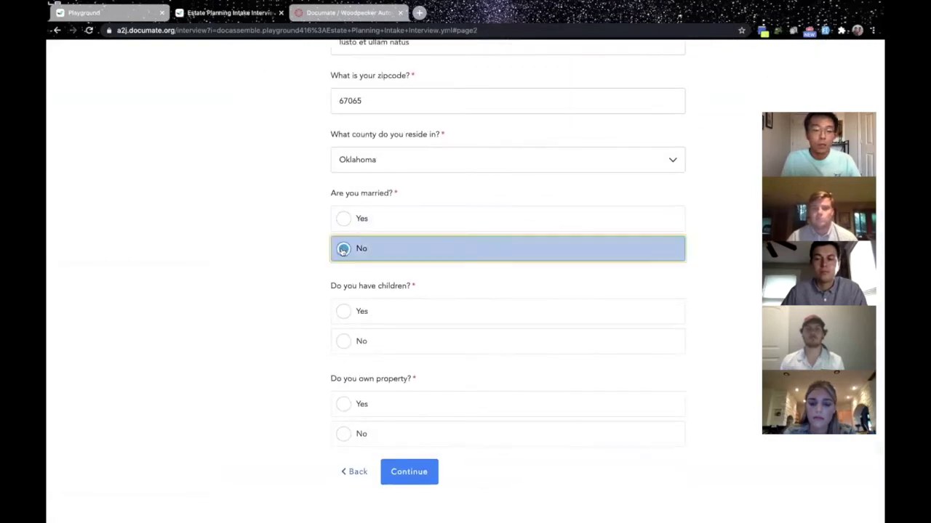
left_click(342, 339)
Answer Yes to owning property, check Real Property, Commodities and Options, and Trust, Estate, and continue.
left_click(343, 405)
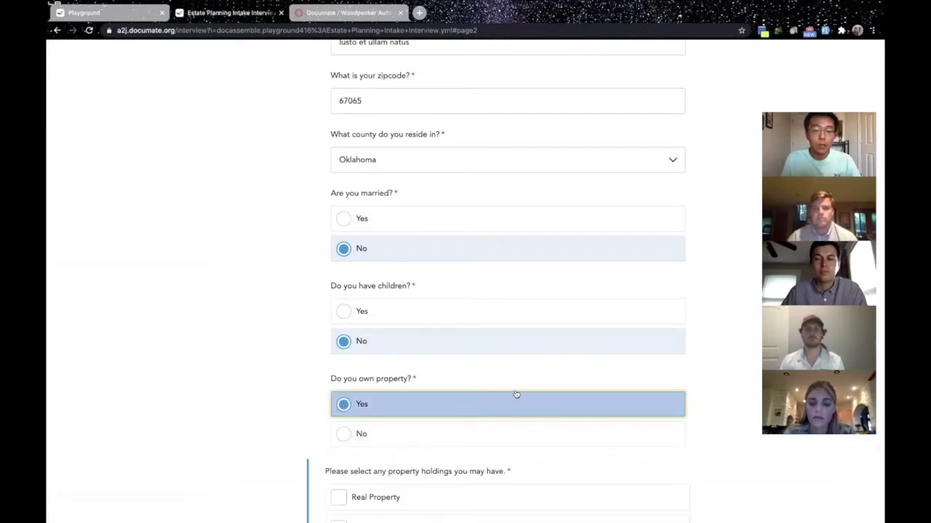
scroll(515, 392, "down", 3)
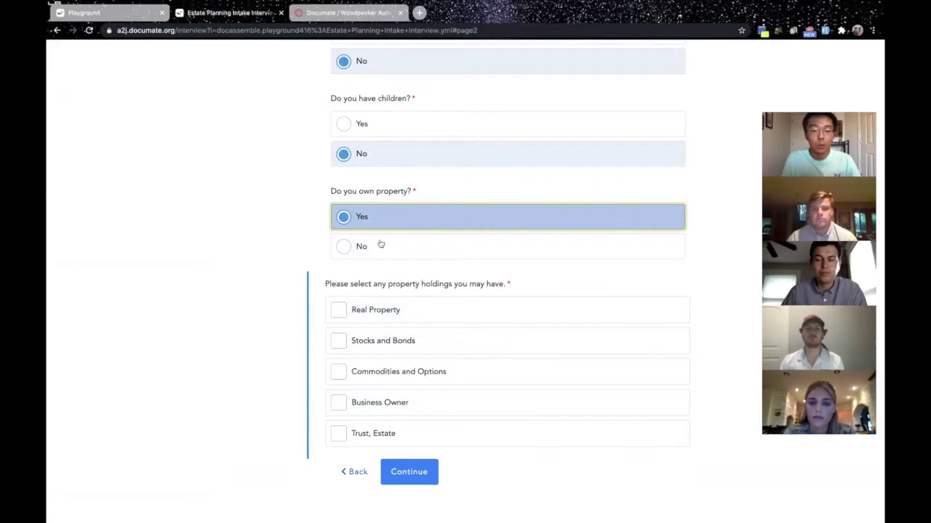
left_click(402, 320)
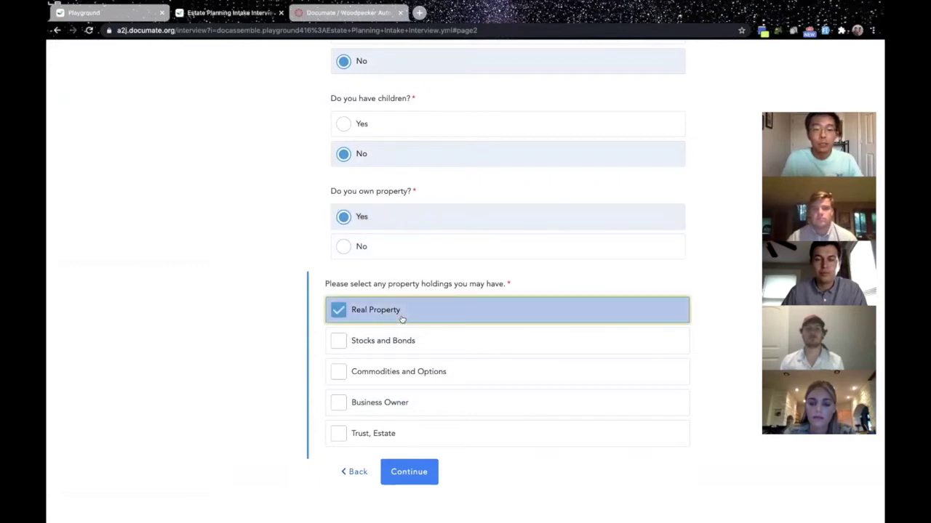
left_click(403, 379)
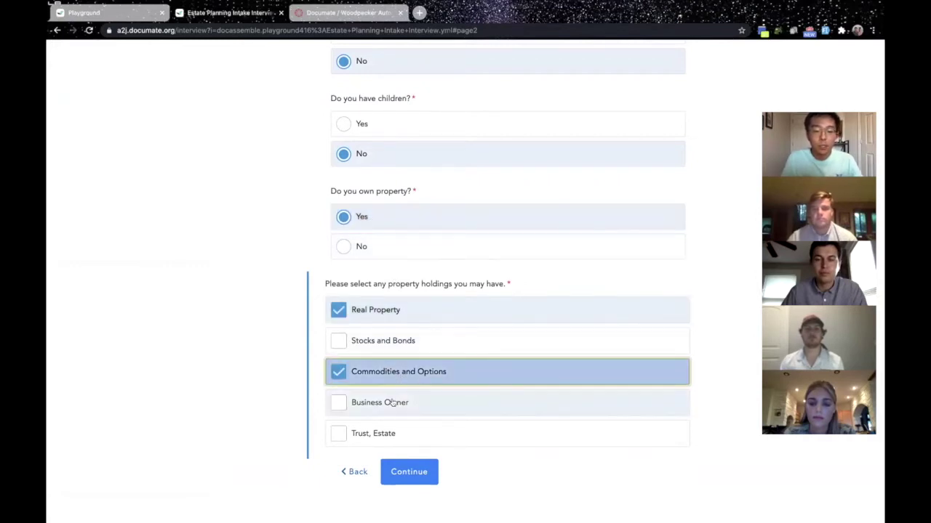
left_click(382, 435)
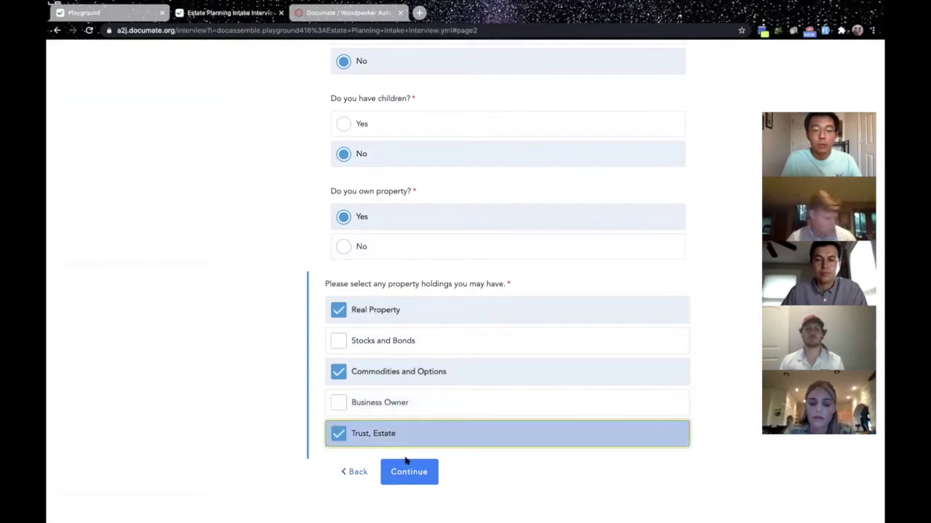
left_click(408, 472)
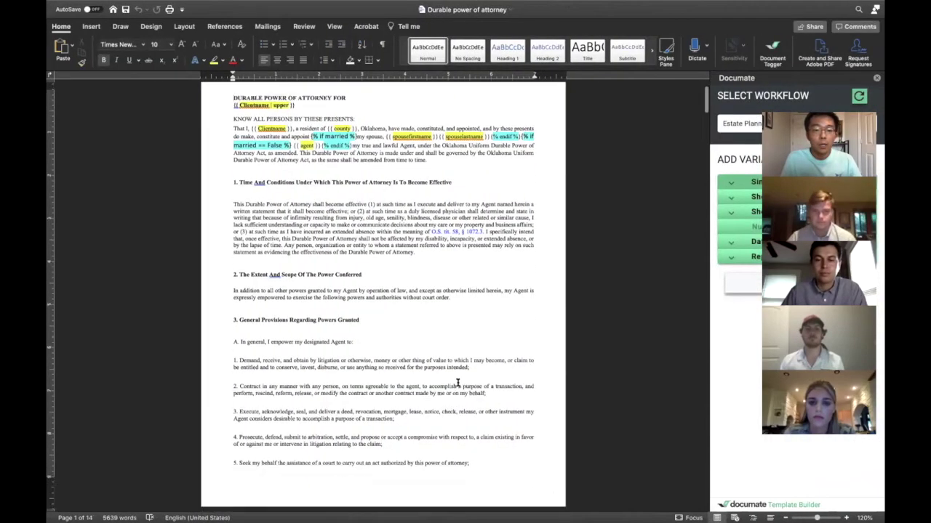
scroll(457, 384, "down", 10)
scroll(457, 383, "down", 15)
scroll(457, 383, "up", 4)
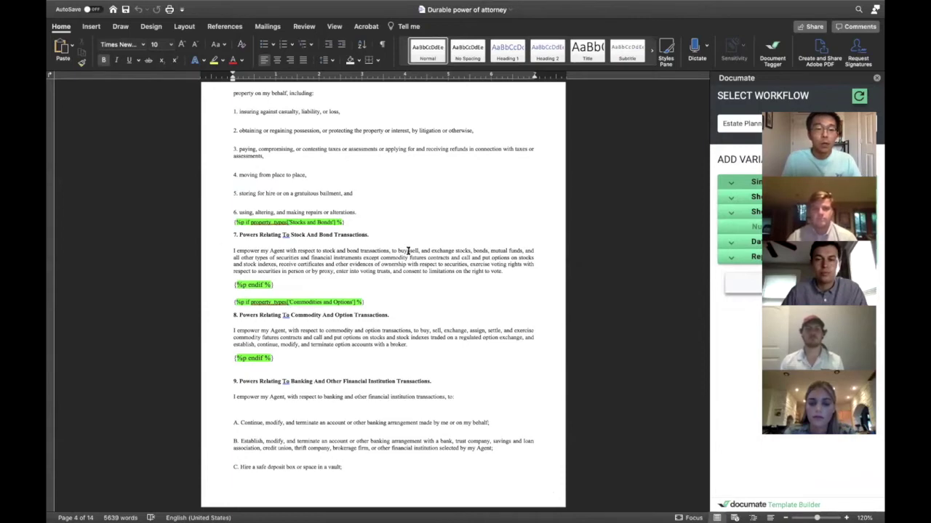
Look over the template's endif-wrapped property sections, then return to the Documate interview.
scroll(405, 250, "up", 8)
scroll(408, 251, "up", 3)
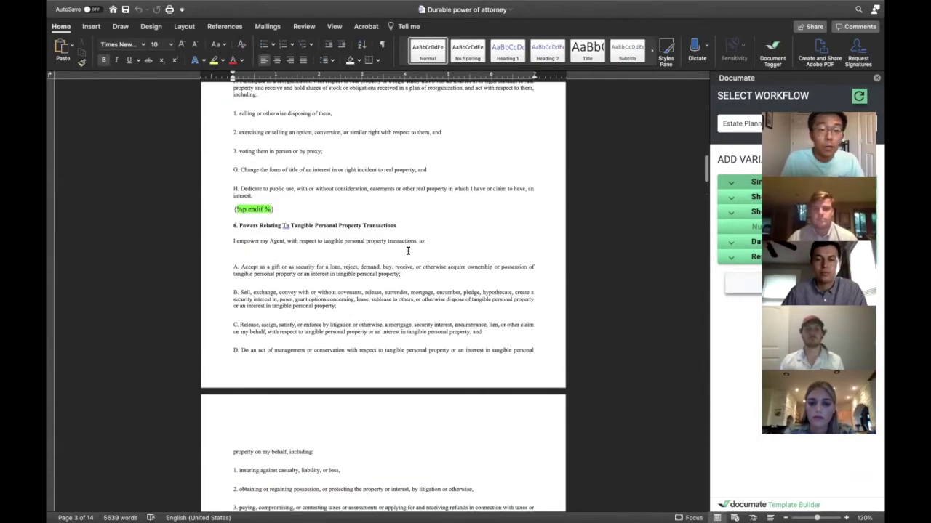
scroll(408, 251, "up", 6)
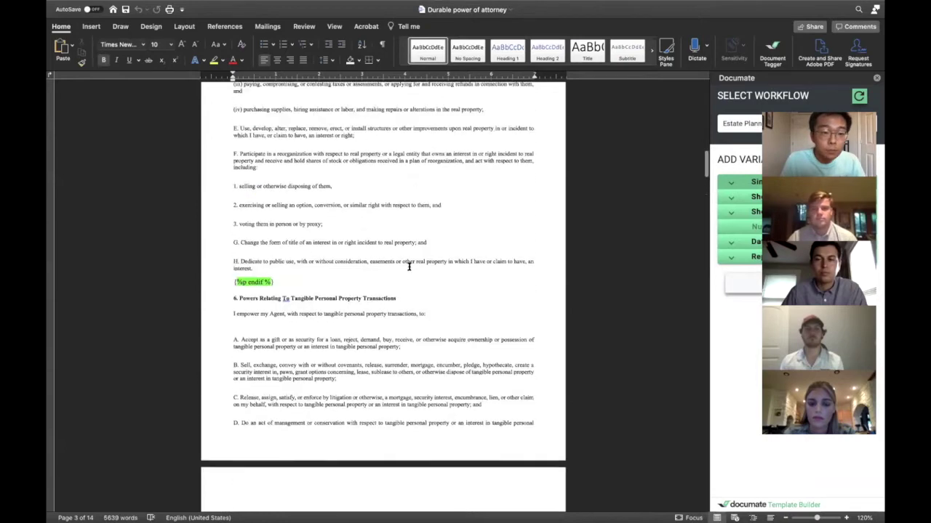
key("super+Tab")
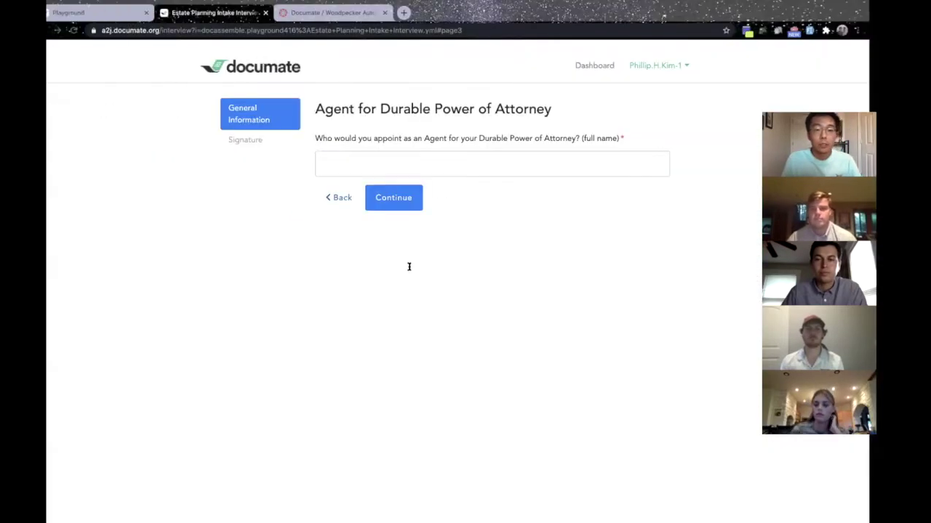
Get past the agent's full-name question to the signature page.
left_click(439, 171)
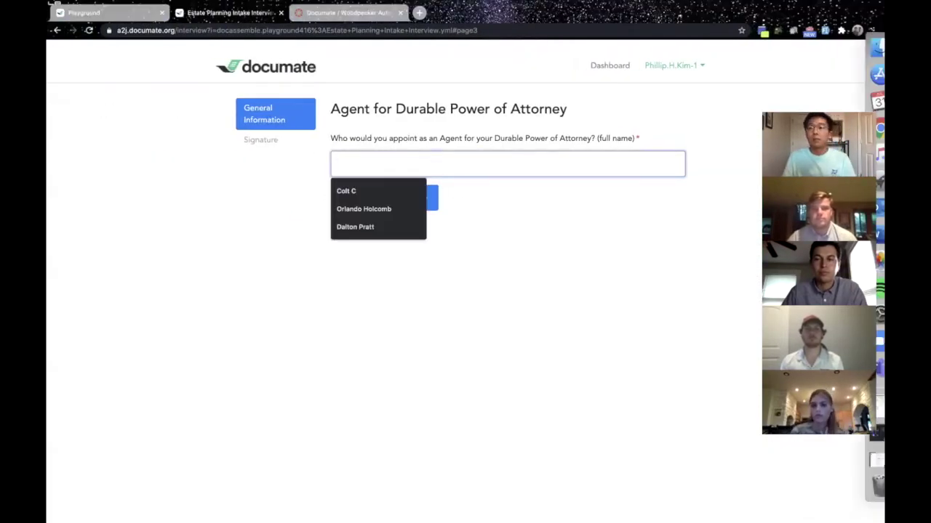
left_click(795, 40)
left_click(417, 197)
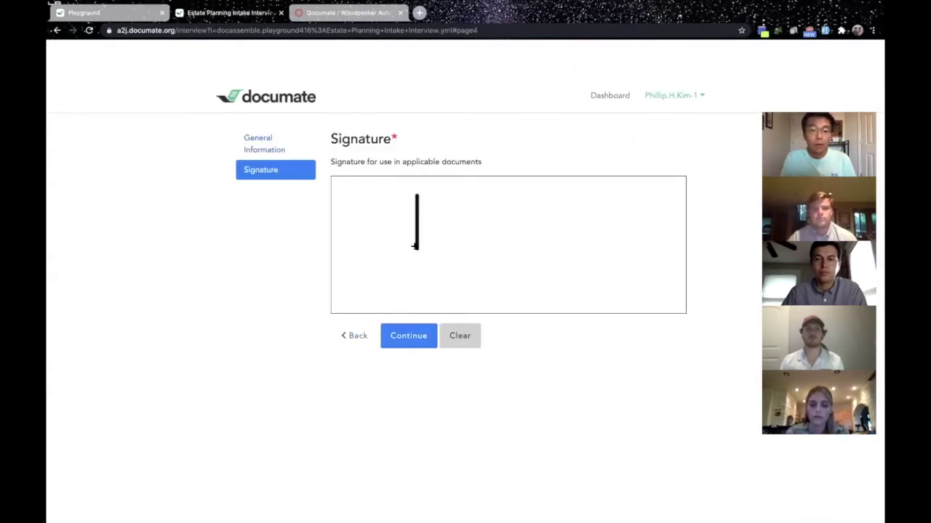
Draw a two-stroke signature, submit it, and confirm the reviewed answers to generate the documents.
left_click_drag(436, 195, 402, 247)
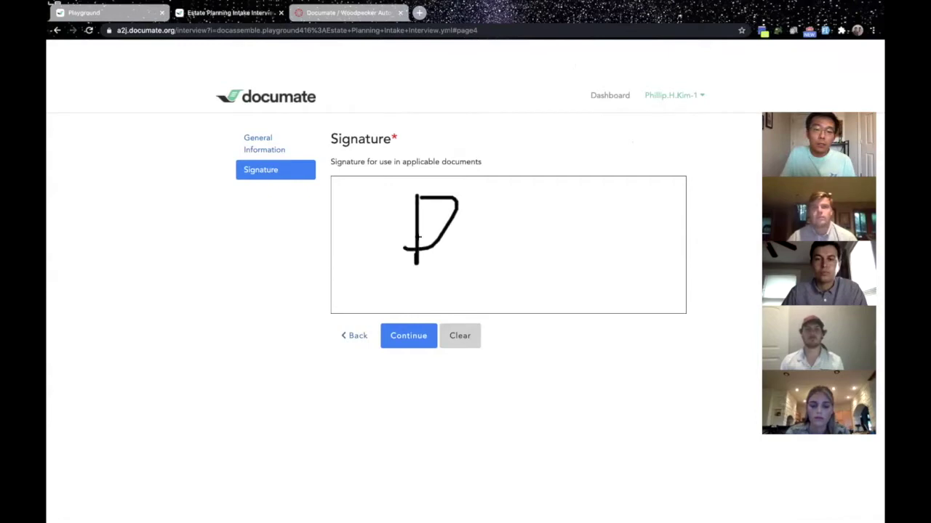
left_click_drag(517, 212, 517, 273)
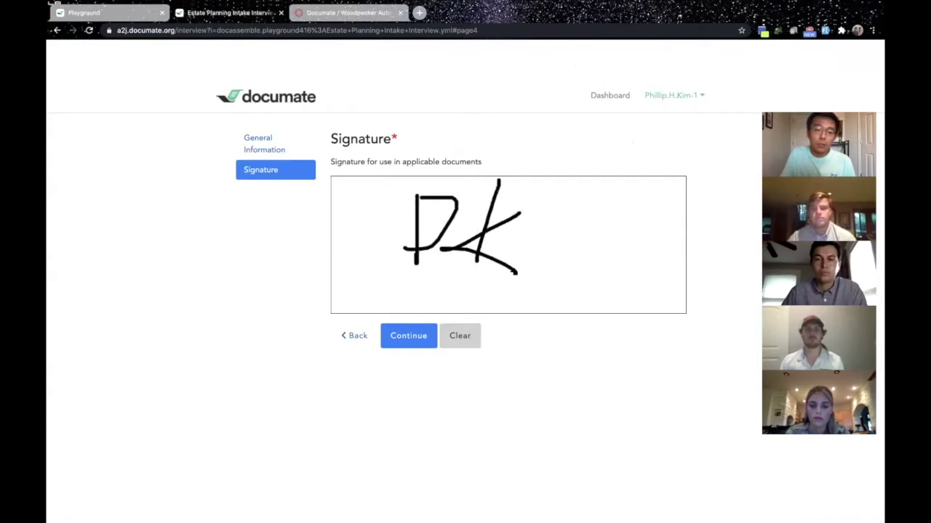
left_click(406, 338)
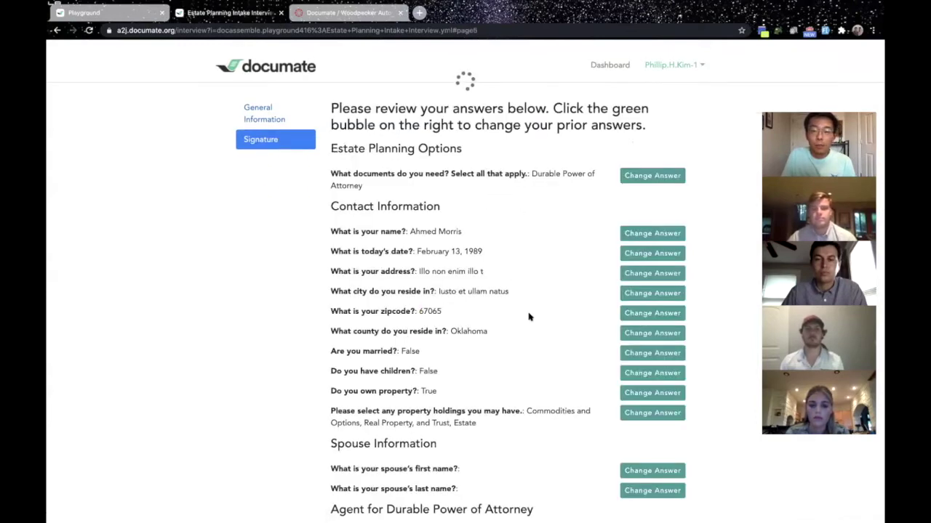
scroll(461, 419, "down", 10)
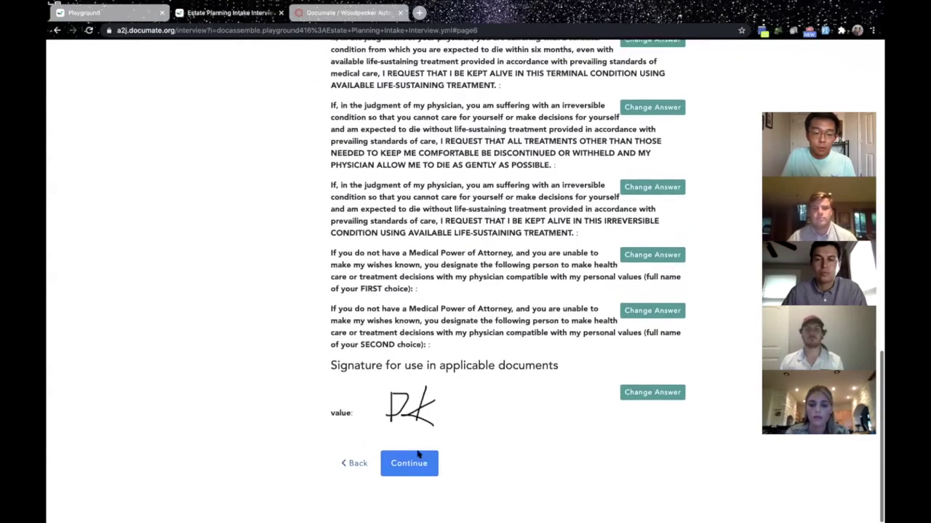
left_click(410, 474)
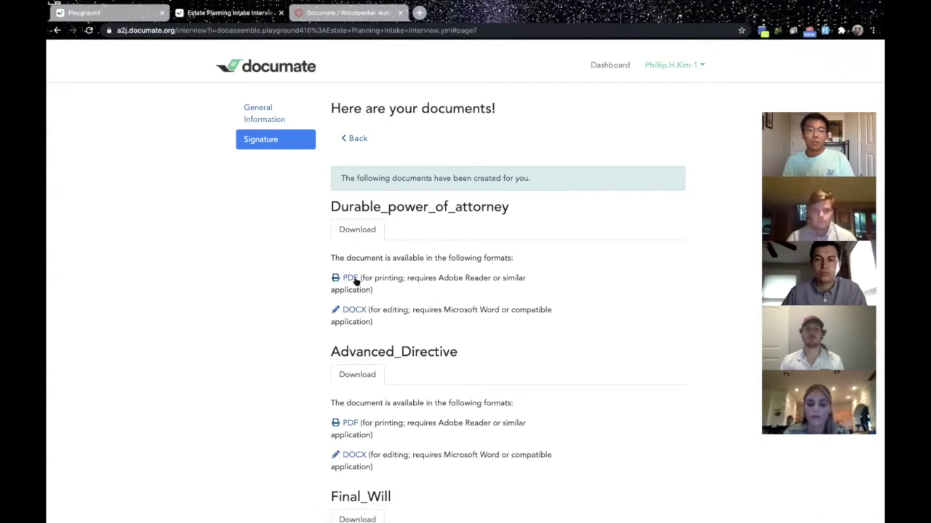
Read through the Durable_power_of_attorney PDF's powers sections, then go back to the generated documents list.
left_click(350, 279)
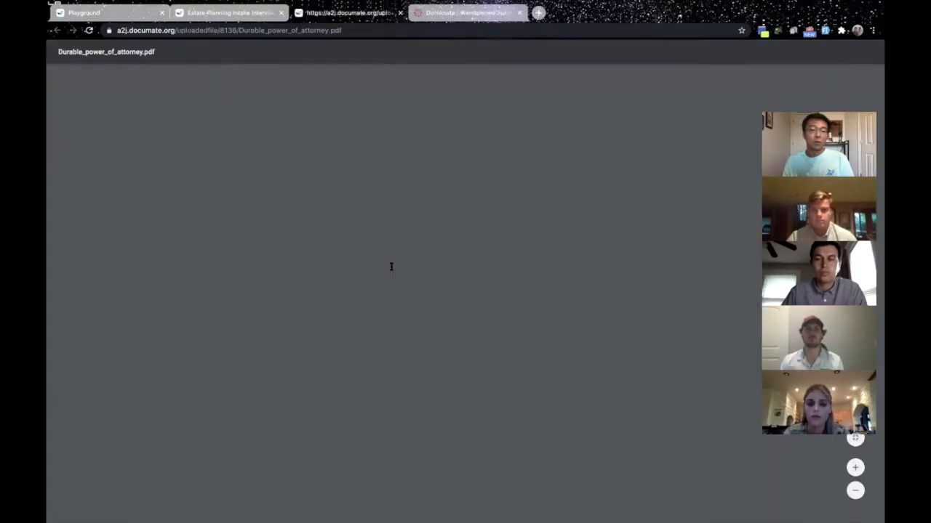
scroll(391, 267, "down", 15)
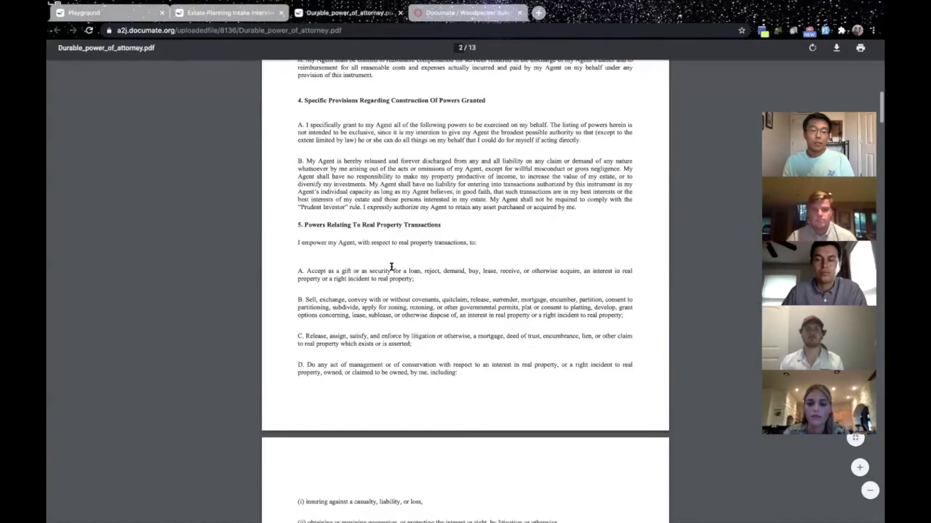
scroll(391, 266, "down", 15)
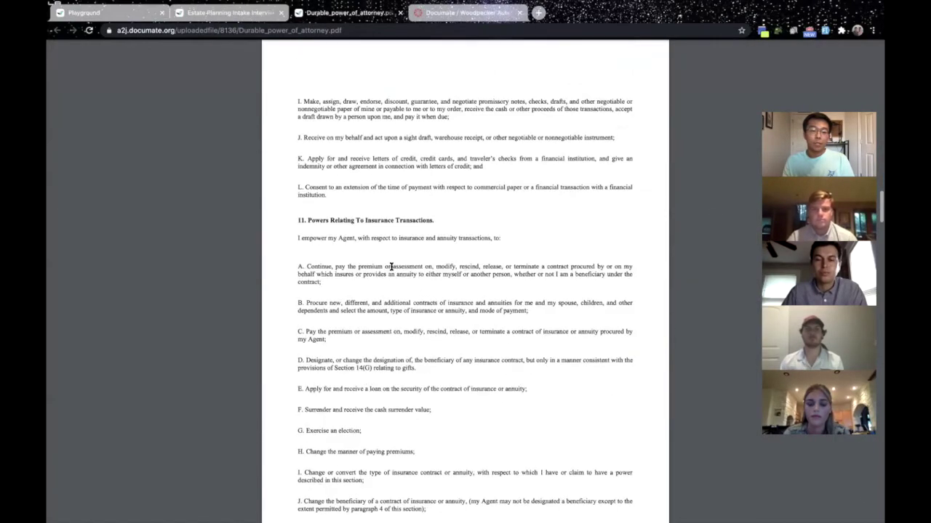
scroll(391, 267, "down", 8)
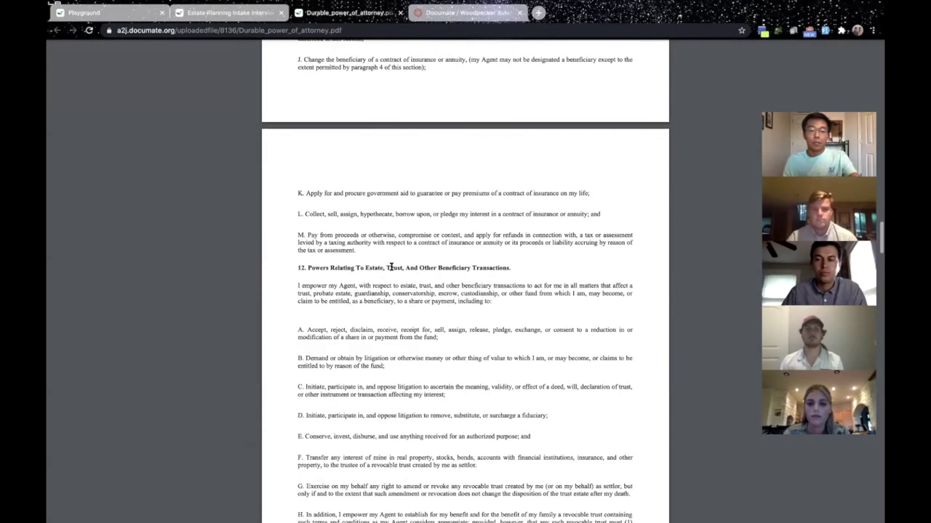
scroll(435, 172, "up", 7)
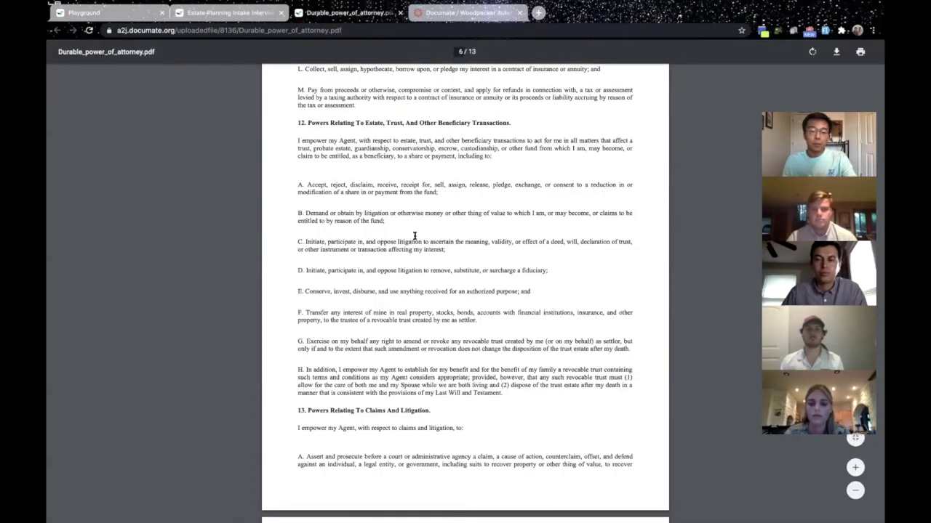
scroll(414, 236, "up", 10)
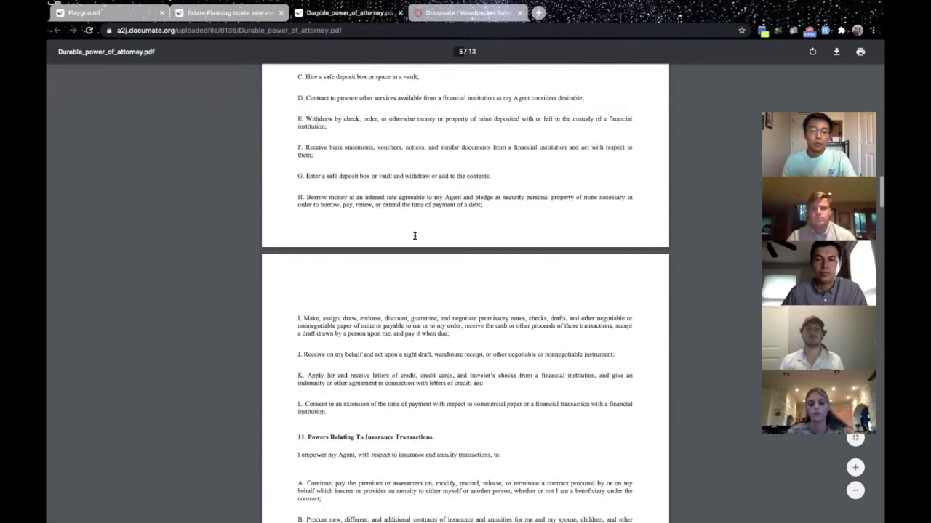
scroll(415, 236, "up", 5)
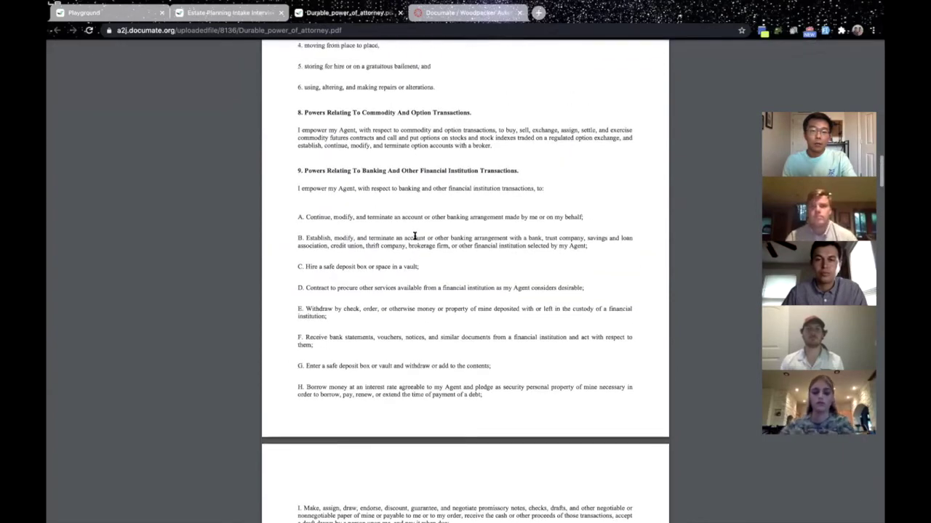
scroll(362, 287, "up", 5)
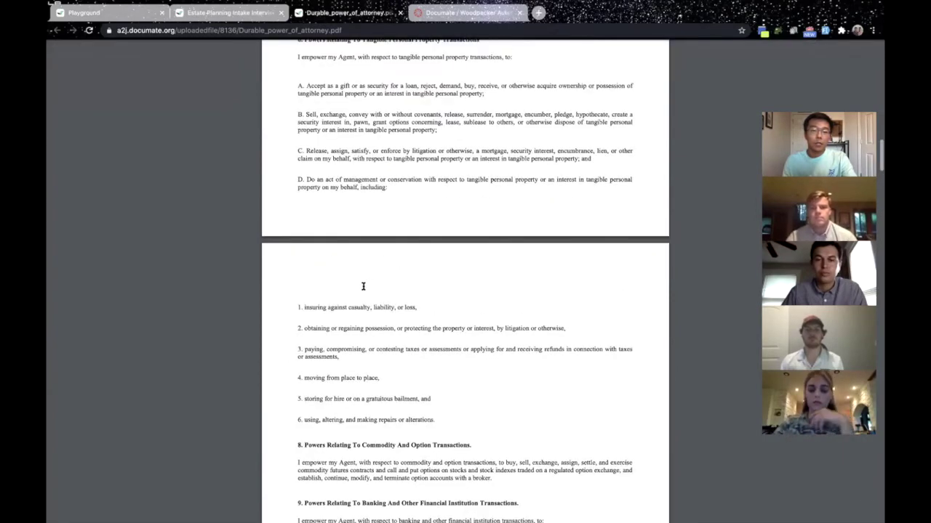
scroll(465, 244, "up", 5)
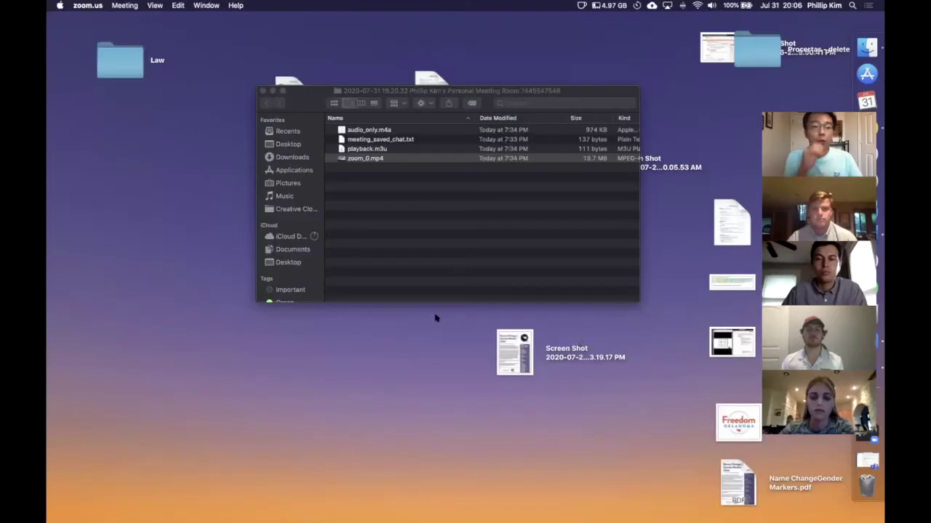
key("super+Tab")
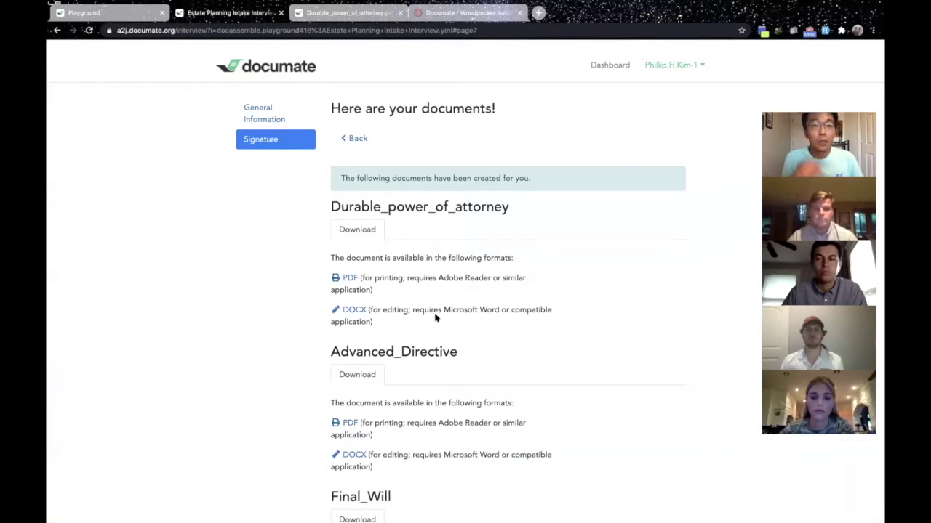
left_click(122, 15)
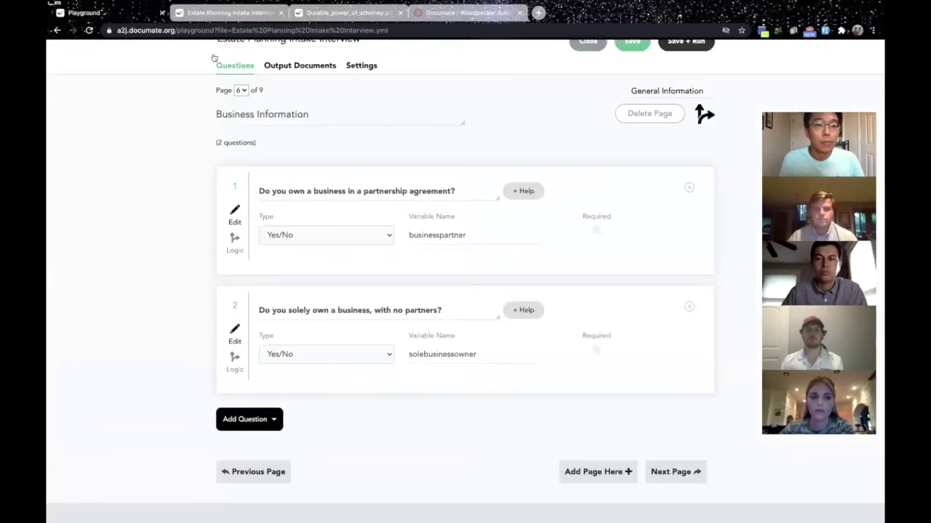
left_click(203, 14)
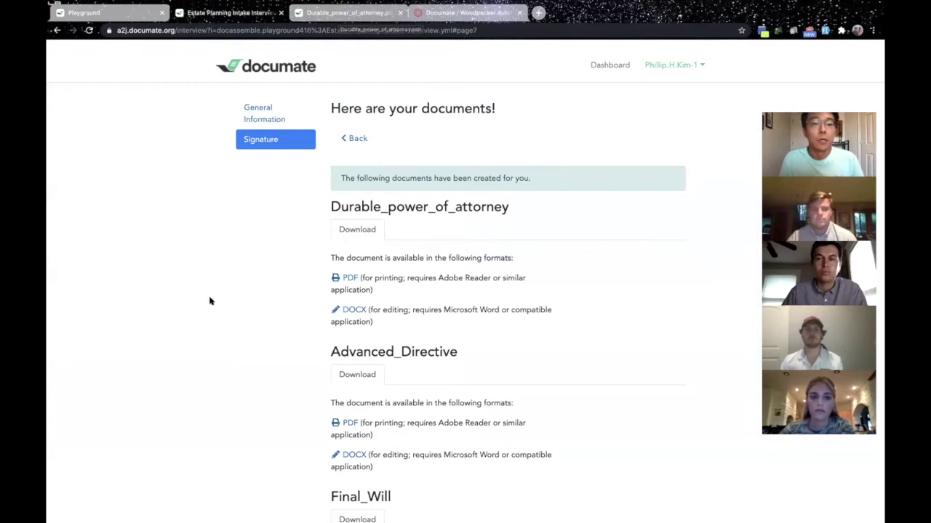
scroll(209, 301, "down", 2)
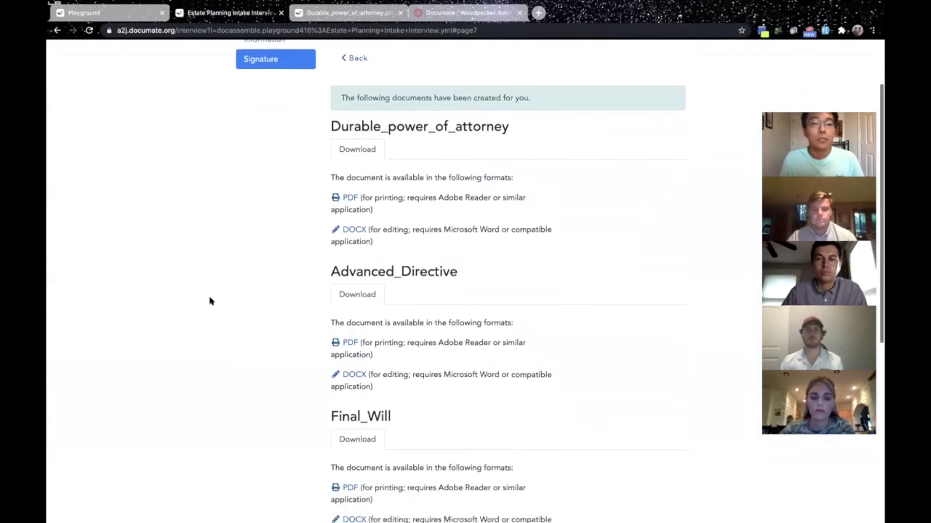
scroll(210, 301, "down", 1)
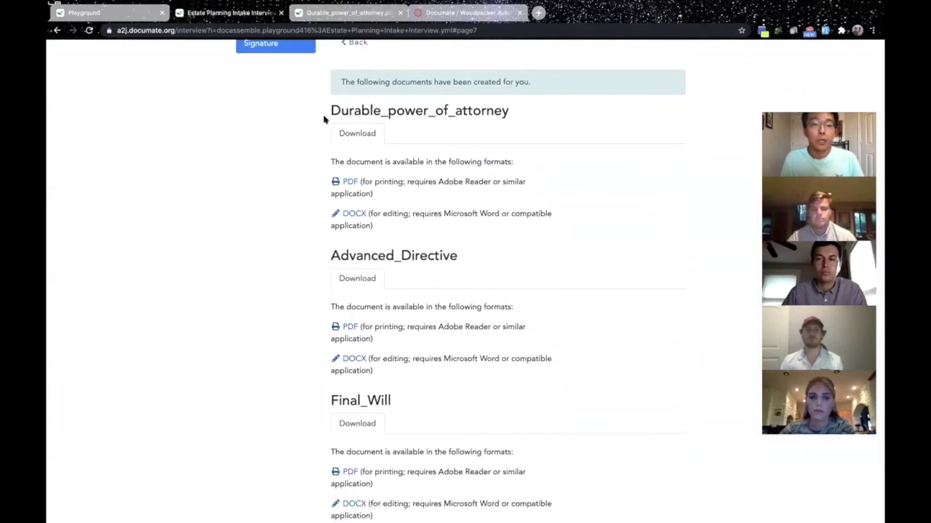
scroll(379, 223, "down", 1)
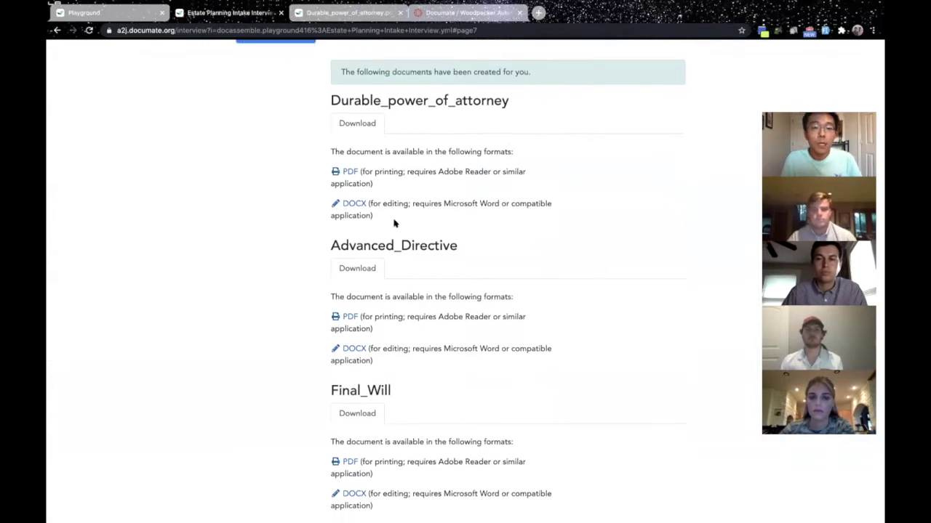
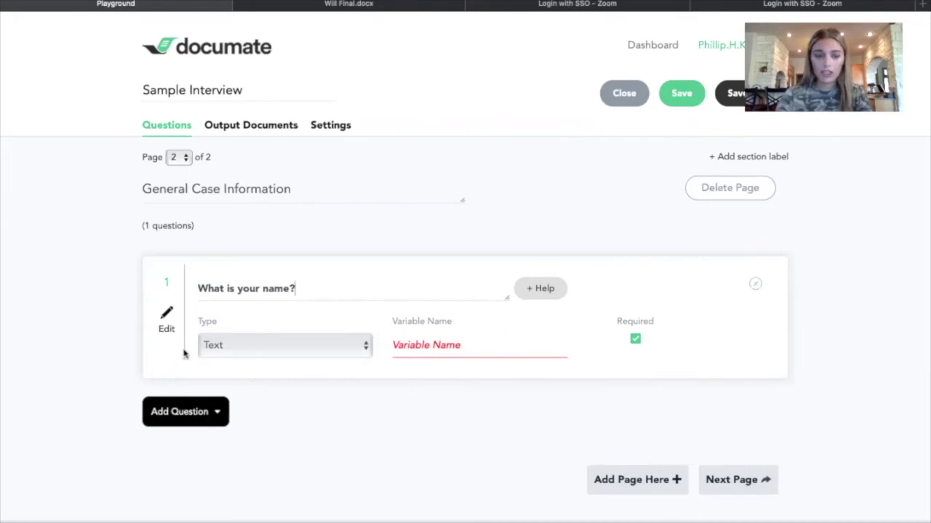
Keep 'What is your name?' as a Text answer with variable name client_name.
left_click(242, 346)
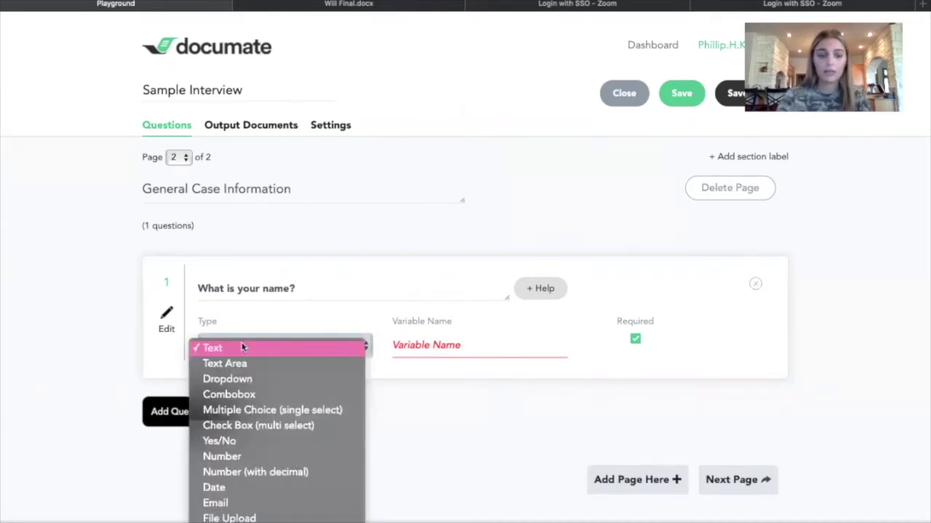
left_click(242, 347)
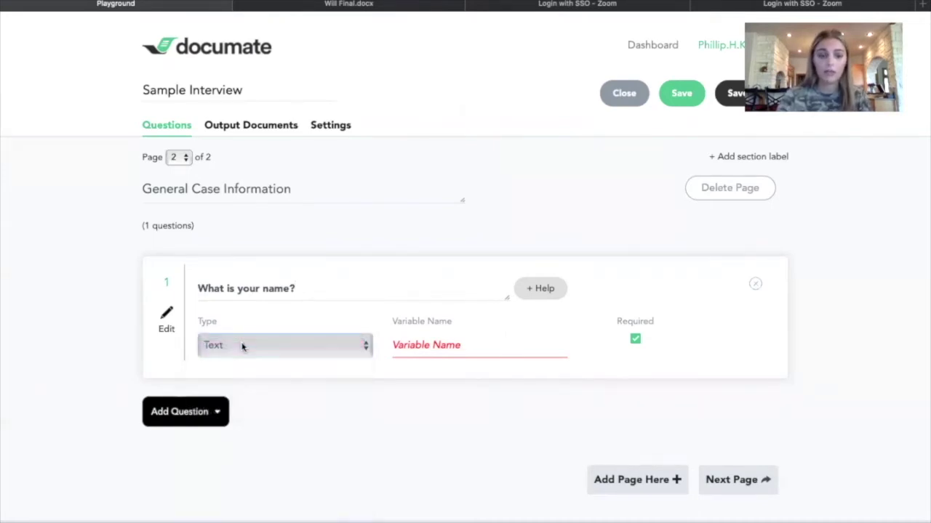
left_click(423, 347)
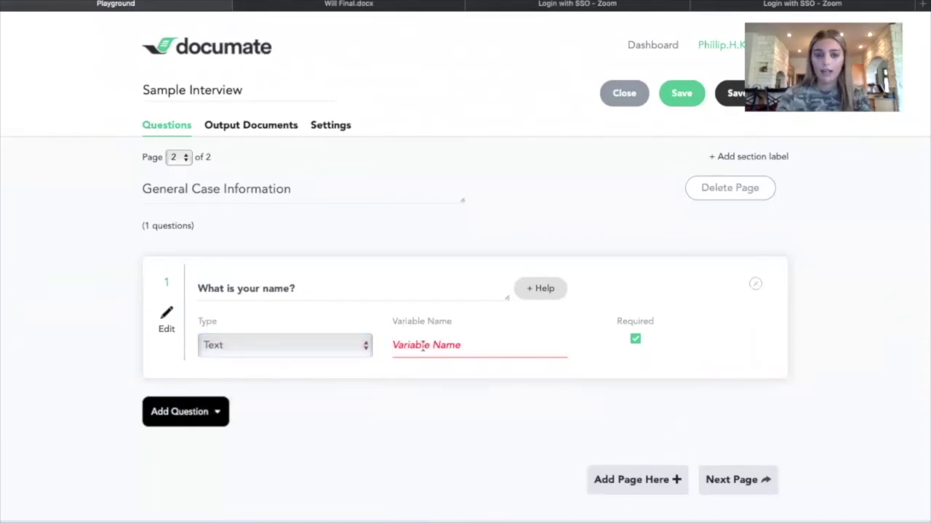
type("client_name")
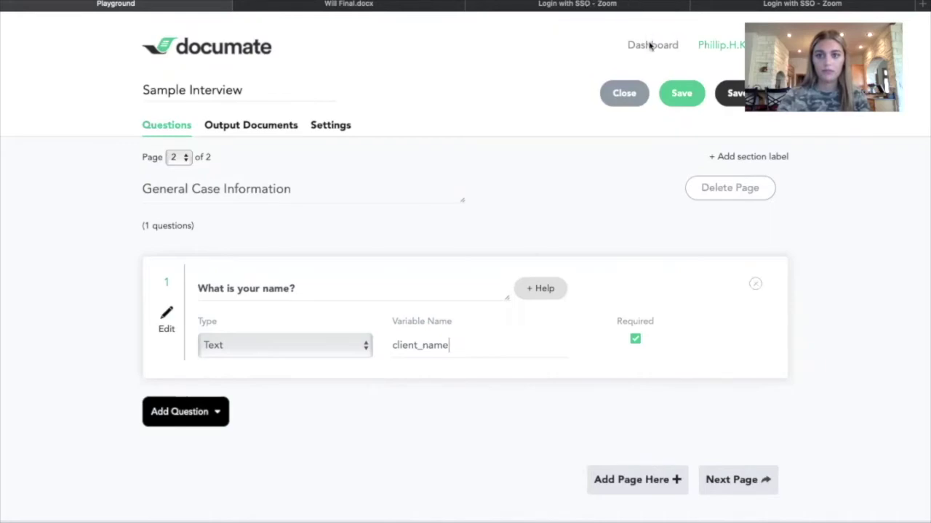
left_click(183, 412)
scroll(182, 416, "down", 4)
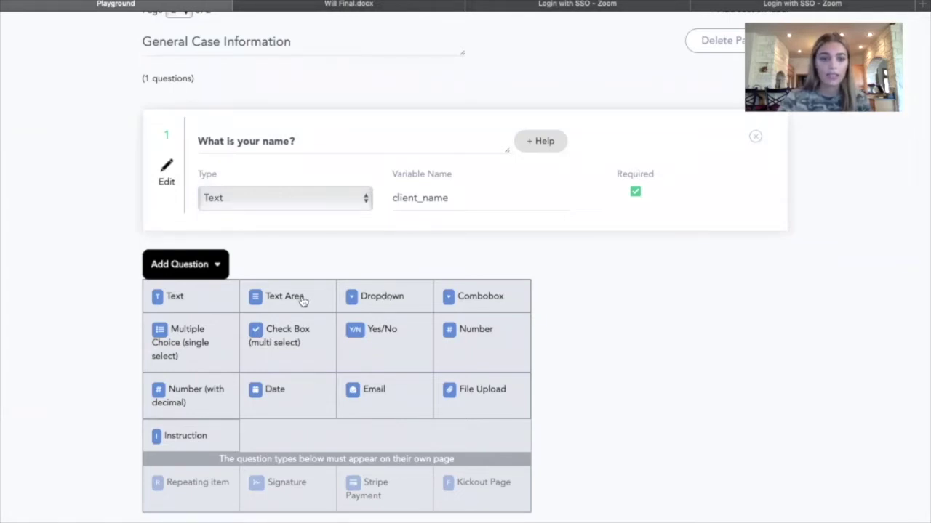
Add a Yes/No question 'Are you married?' with variable name marriage_status.
left_click(380, 332)
left_click(234, 275)
type("Ar")
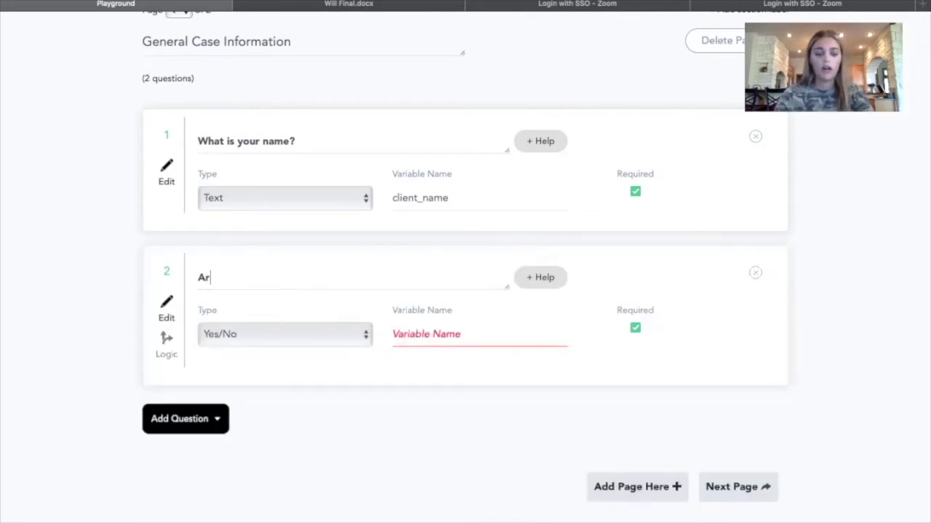
type("e you married?")
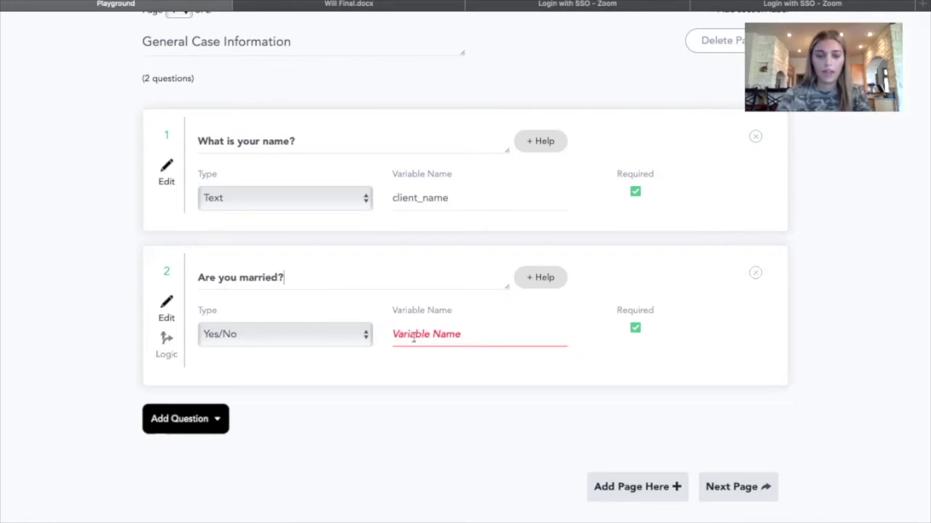
left_click(416, 336)
type("marriage_status")
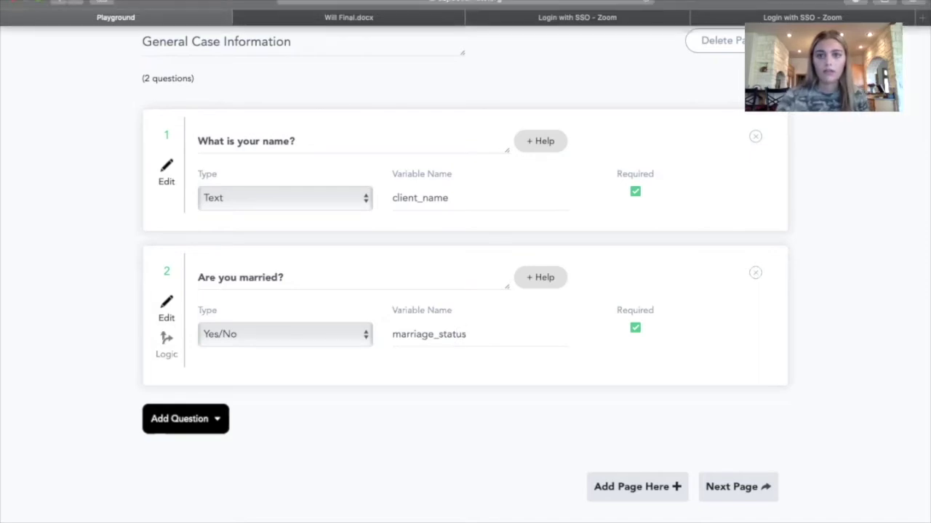
Check the client_name variable name on the first question.
scroll(316, 407, "down", 1)
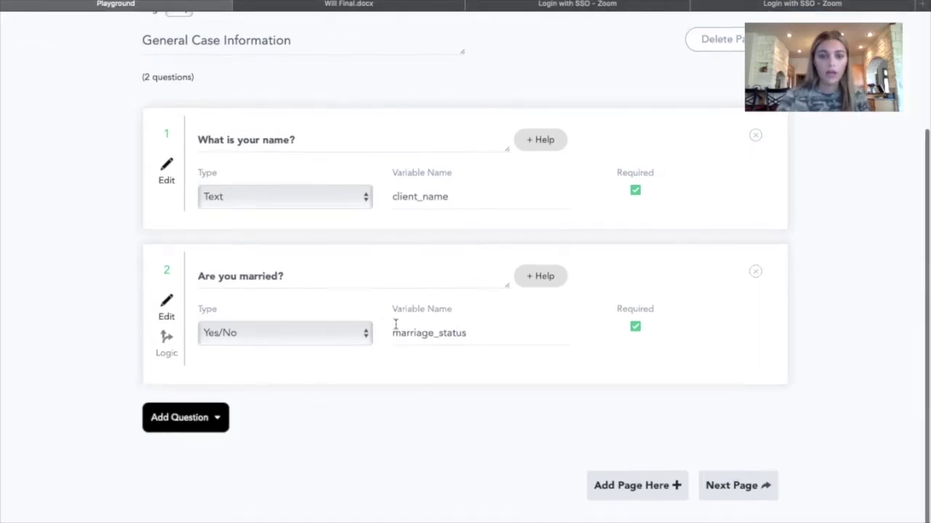
scroll(388, 207, "up", 3)
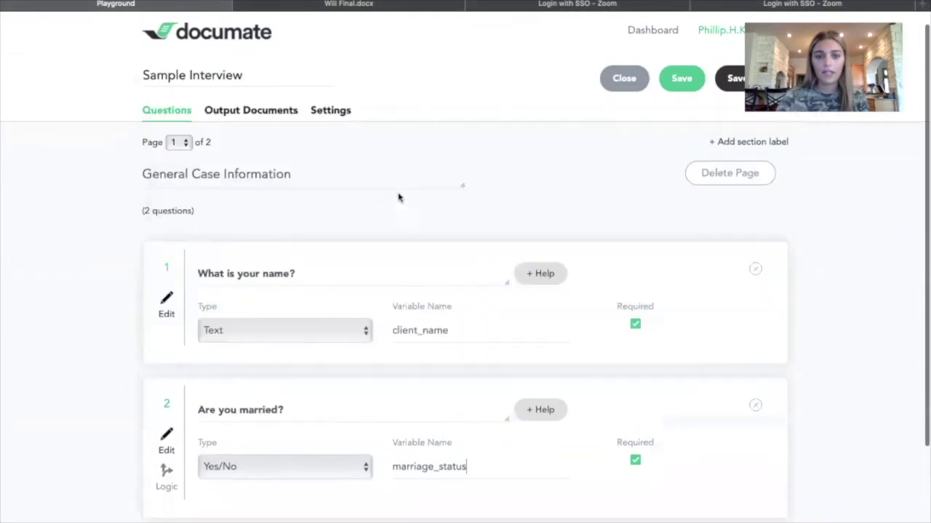
left_click_drag(448, 330, 376, 332)
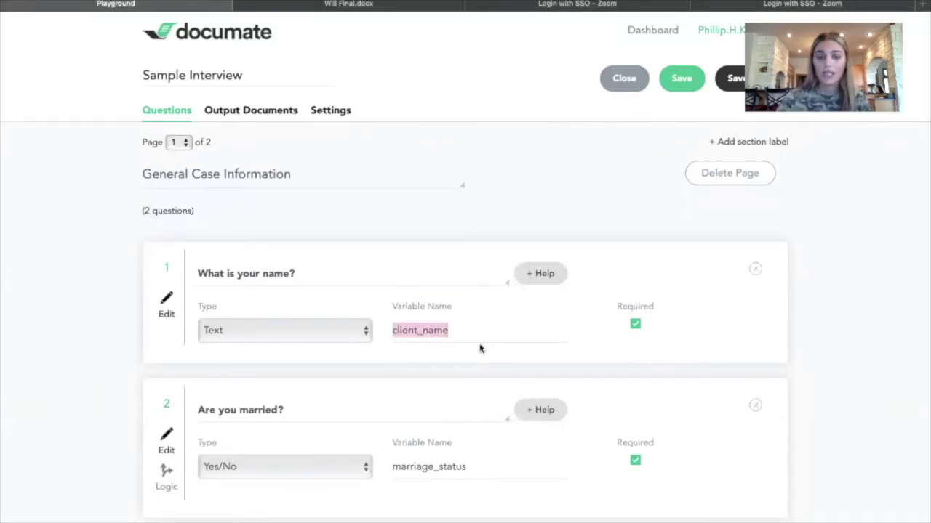
left_click(473, 333)
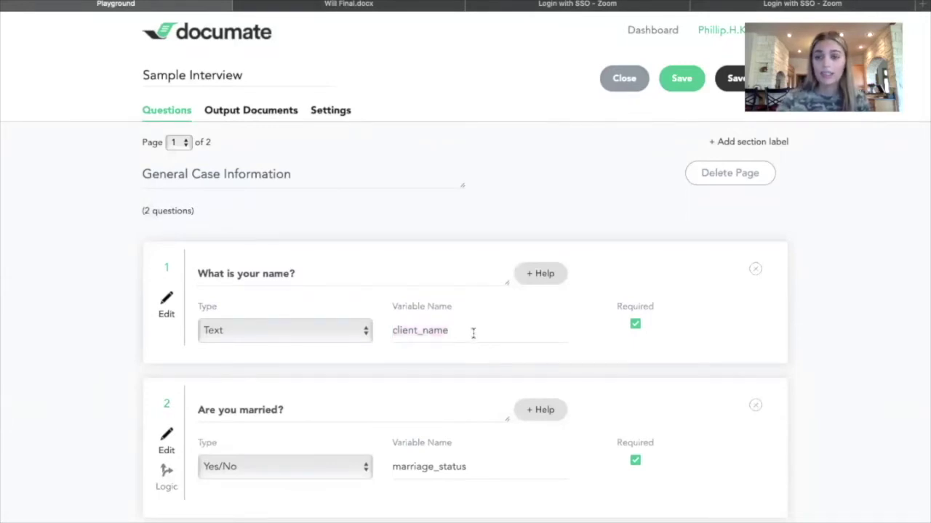
scroll(472, 333, "down", 3)
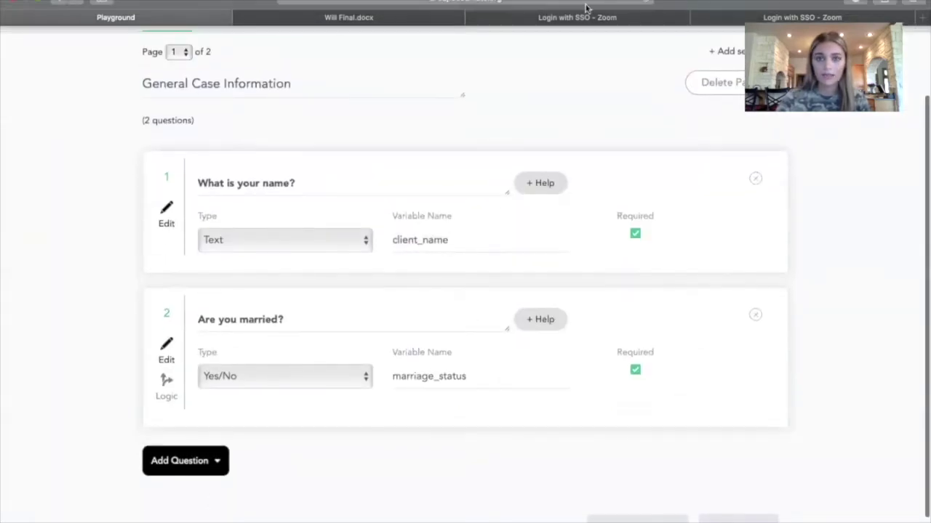
Add a Text question 'What is your spouse's name?' with variable name spouse_name.
left_click(189, 461)
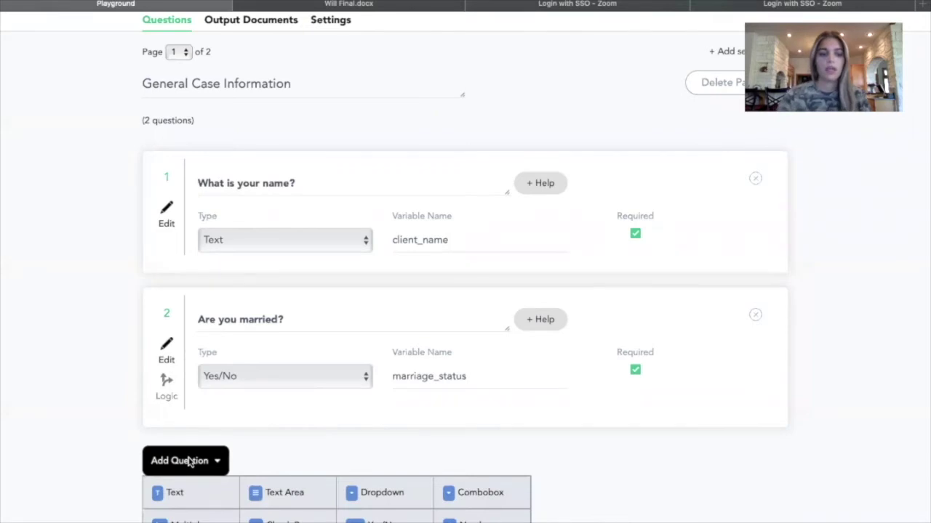
left_click(187, 493)
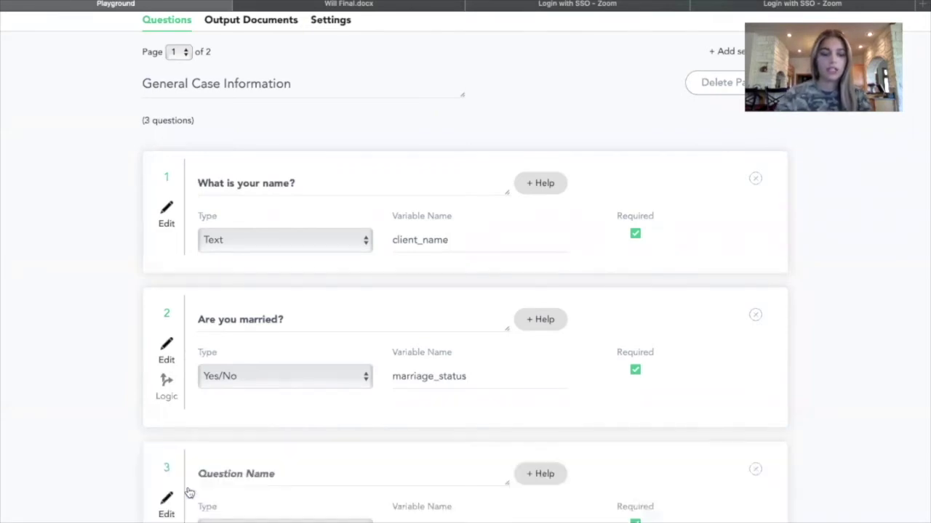
scroll(243, 471, "down", 3)
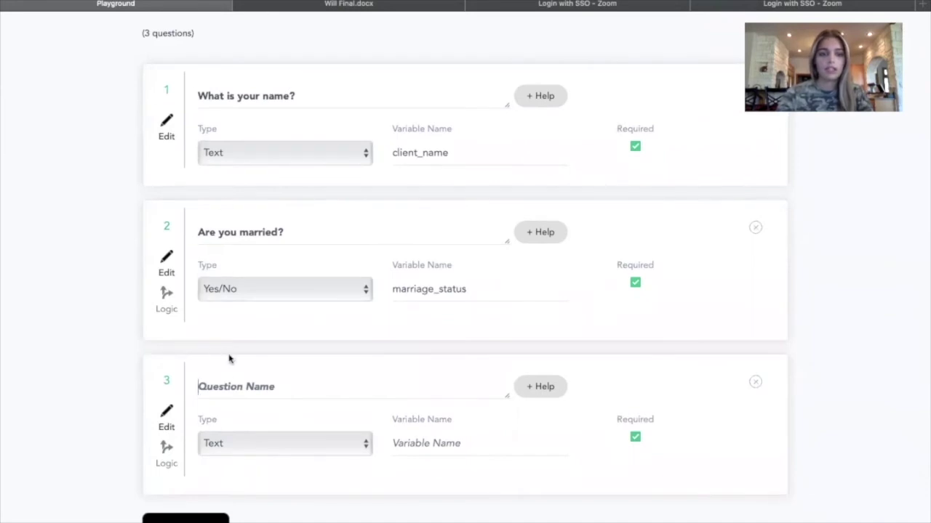
type("What ")
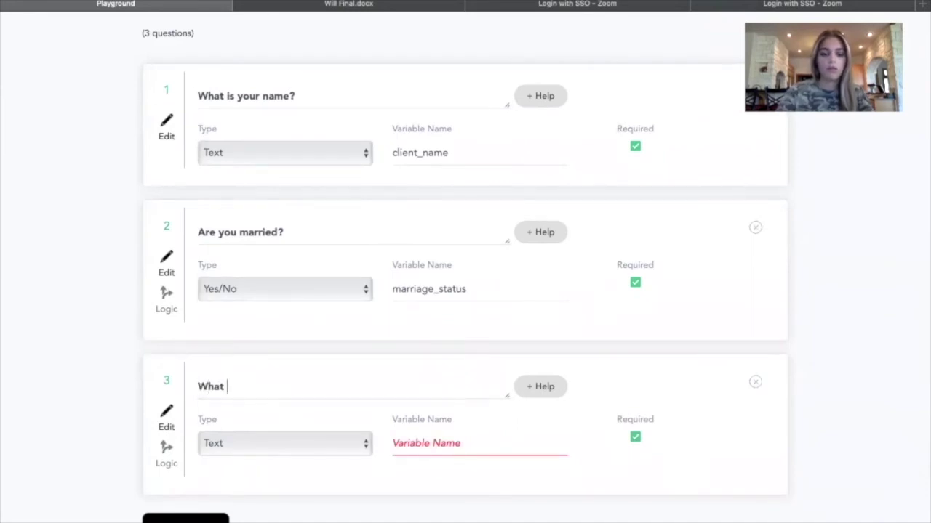
type("is your s")
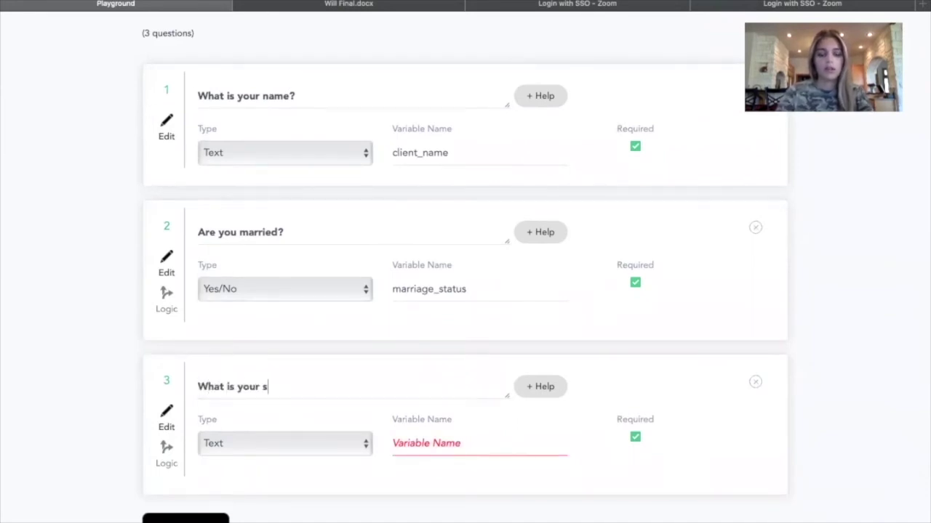
type("pouses name")
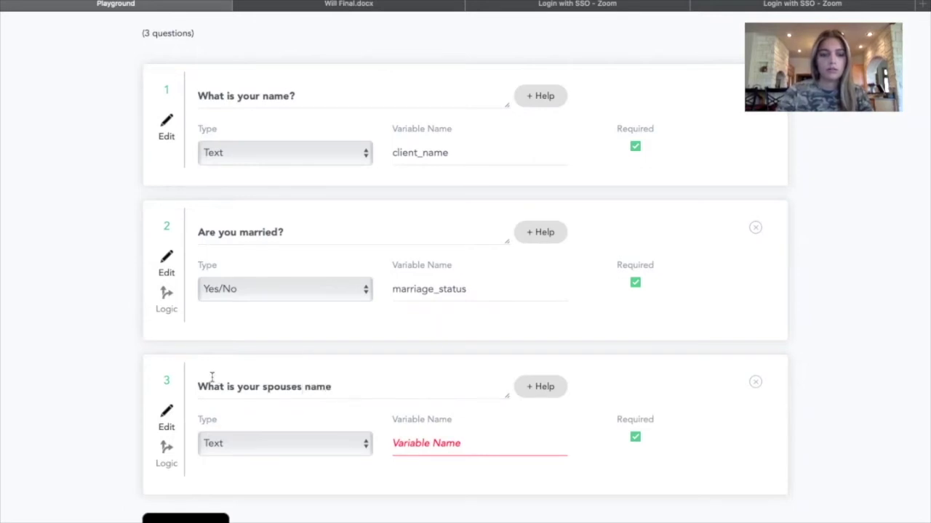
left_click(298, 387)
type("'")
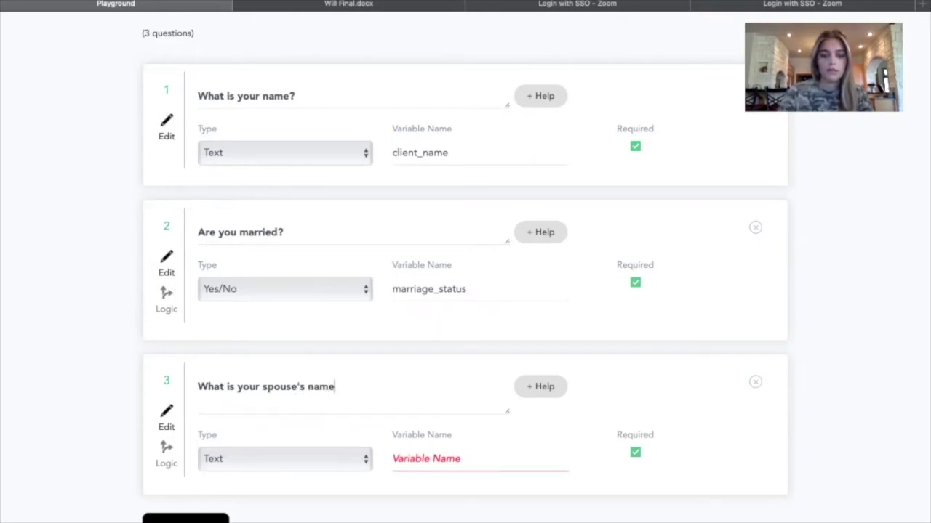
type("?")
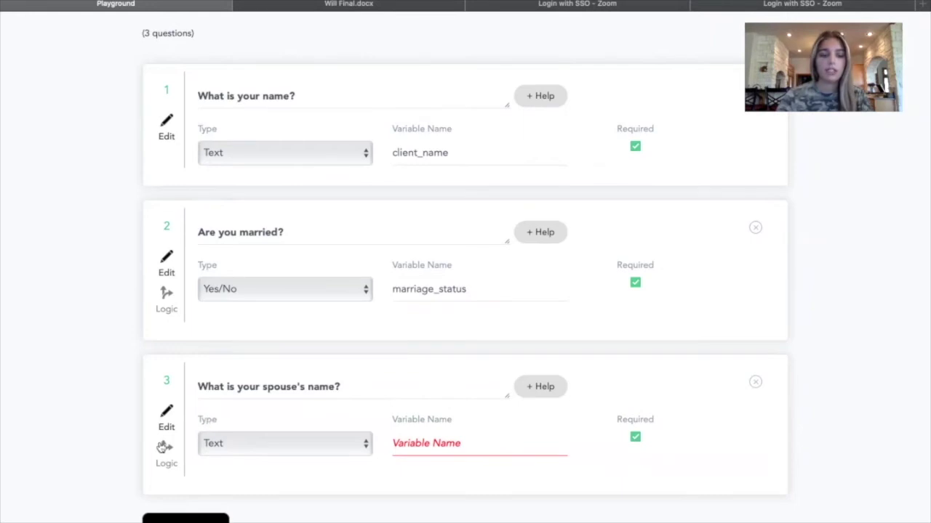
left_click(476, 446)
type("spouse_name")
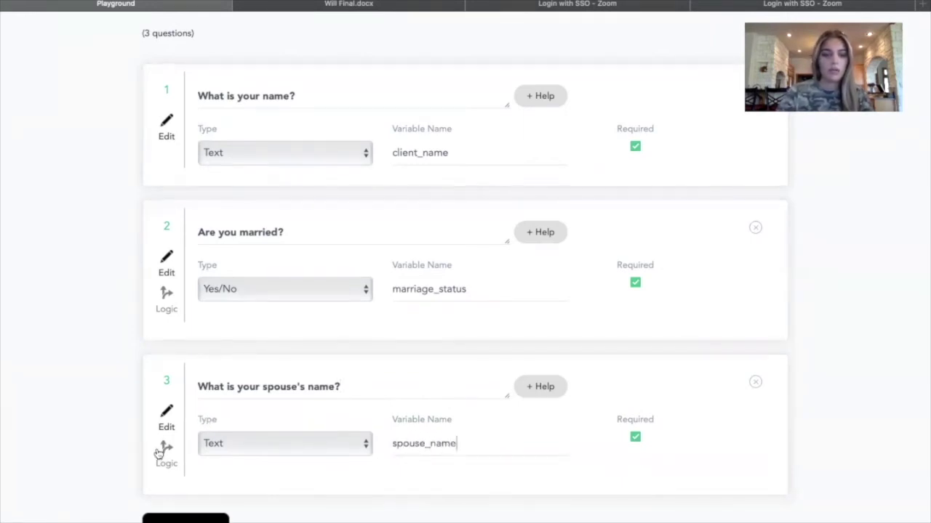
Show the spouse's-name question only when marriage_status is Yes.
left_click(167, 452)
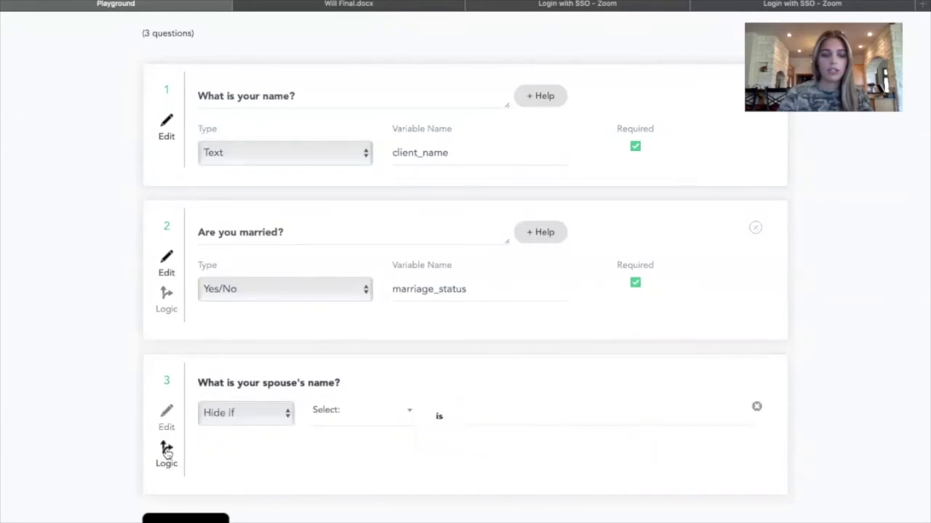
left_click(251, 412)
left_click(246, 402)
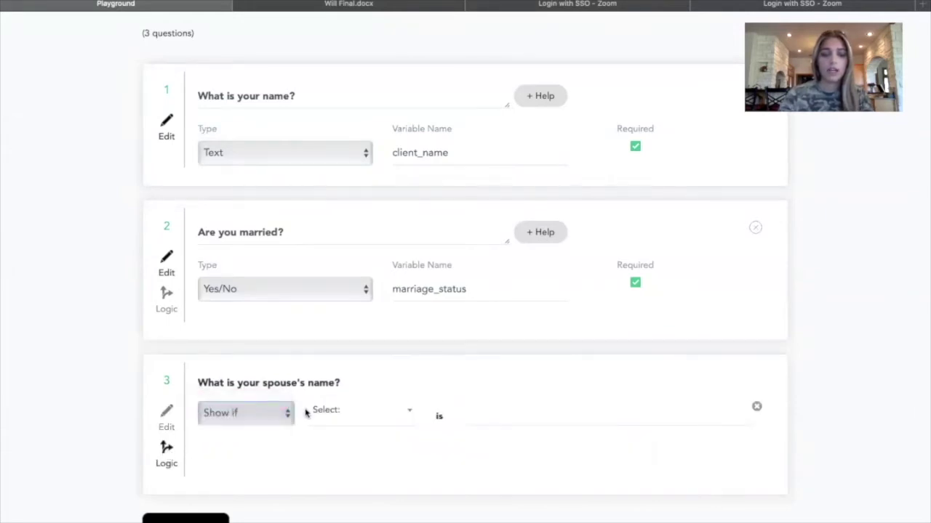
left_click(331, 420)
left_click(343, 505)
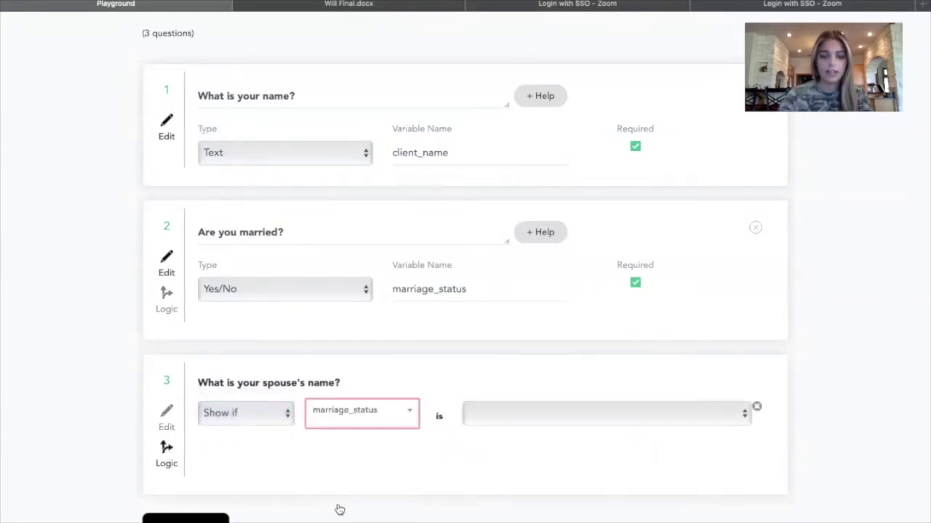
left_click(517, 414)
left_click(463, 432)
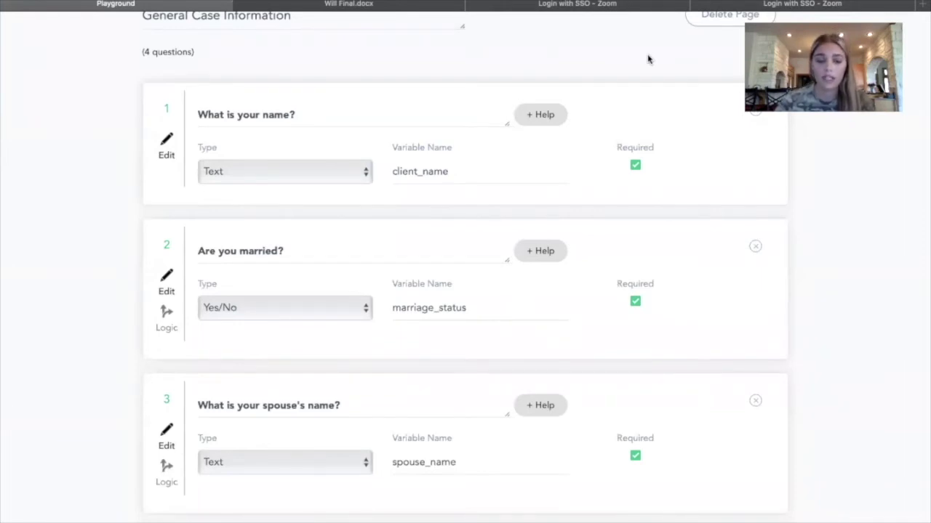
Review the page, then switch to page 2, Children Names.
scroll(394, 181, "down", 3)
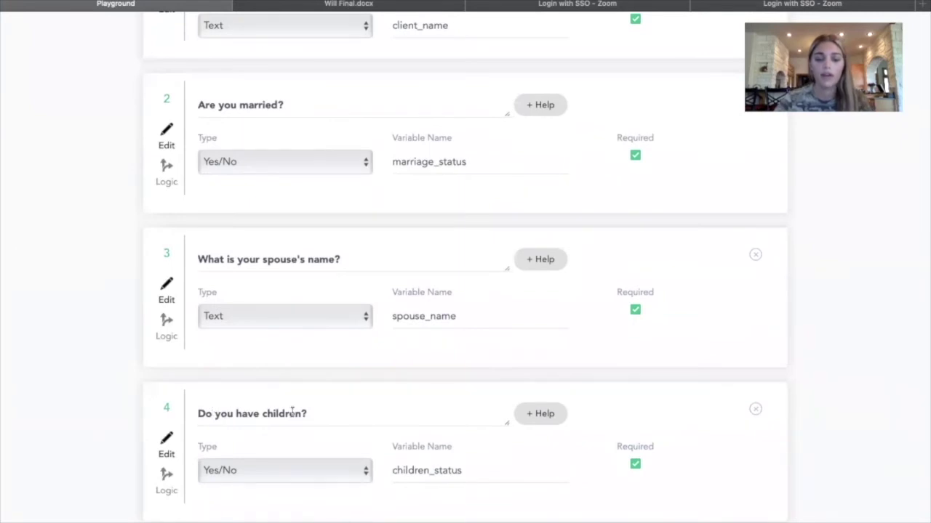
scroll(232, 471, "down", 1)
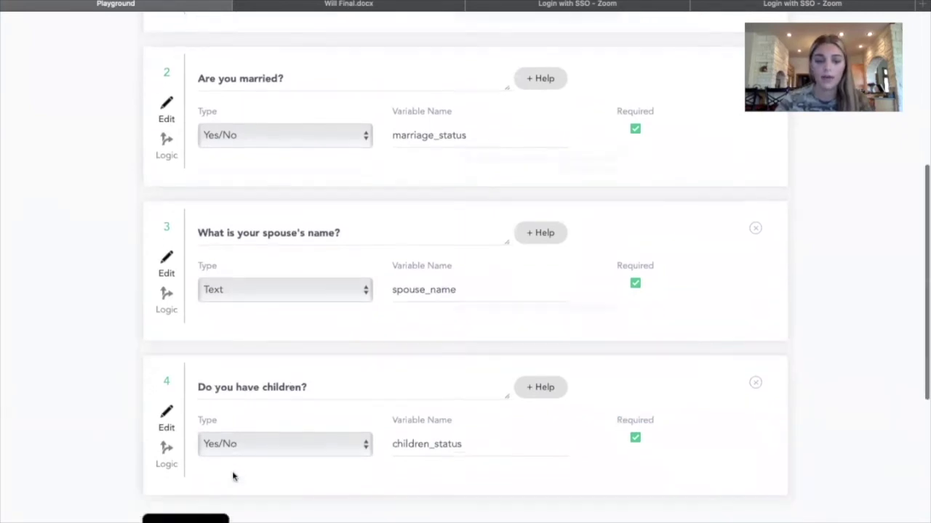
scroll(451, 446, "down", 2)
scroll(451, 447, "up", 7)
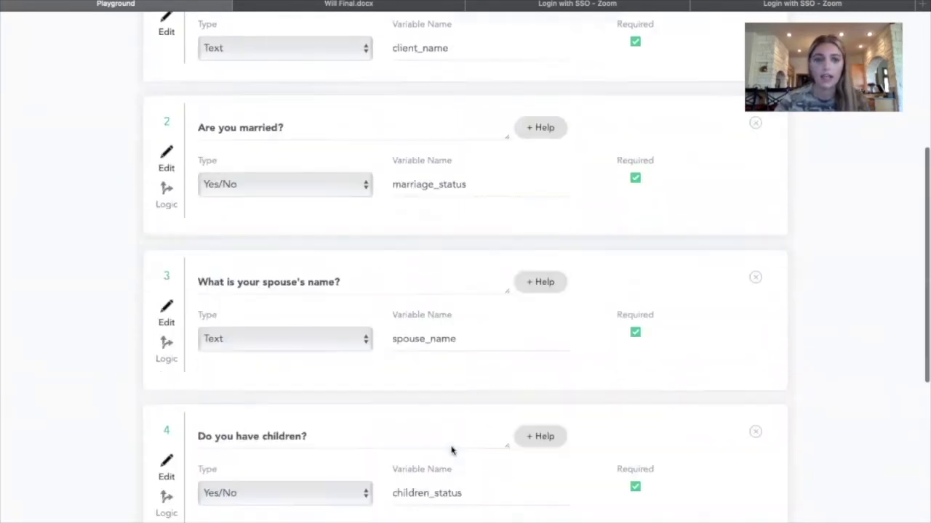
left_click(183, 89)
left_click(180, 101)
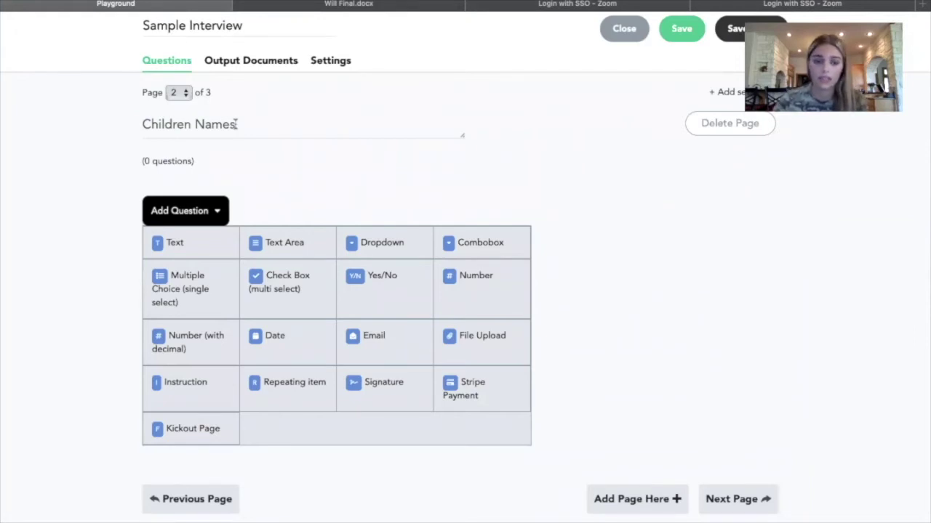
Add a repeating item with the initial question 'What are your children's name?'.
left_click(285, 393)
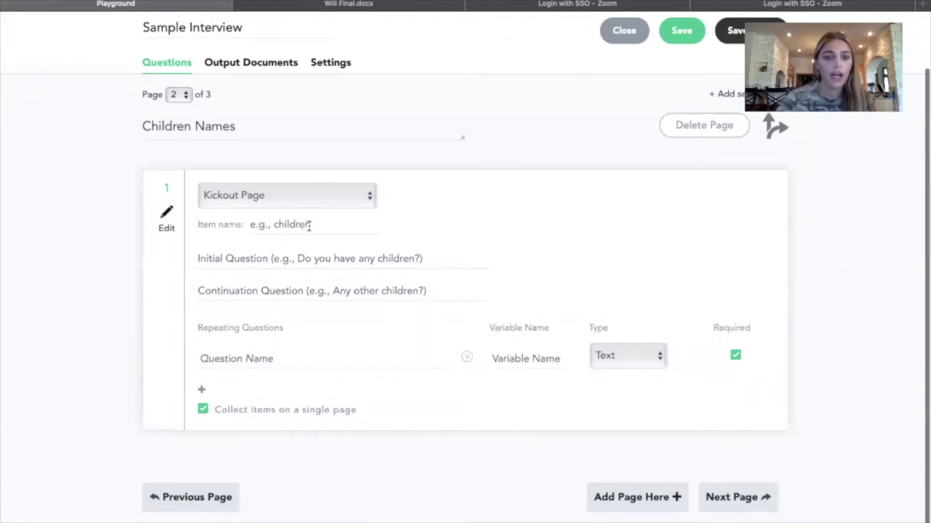
left_click(324, 256)
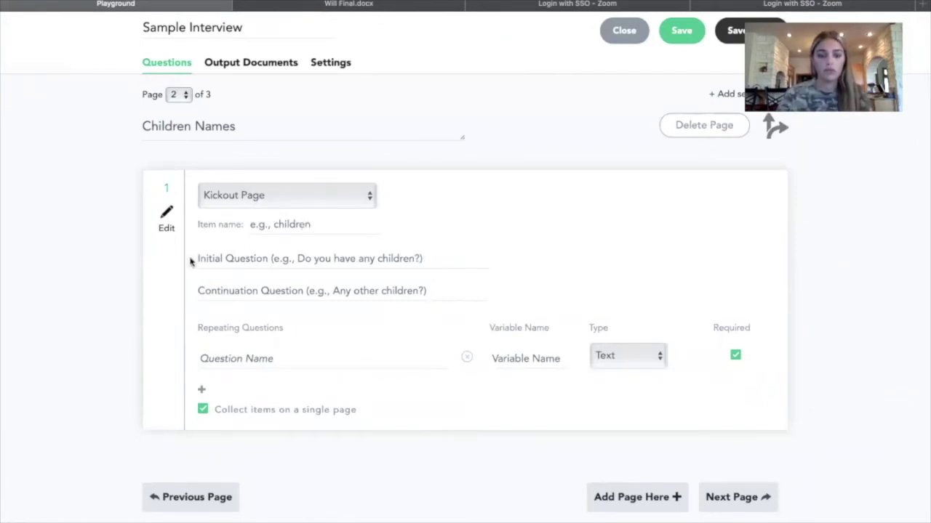
type("D")
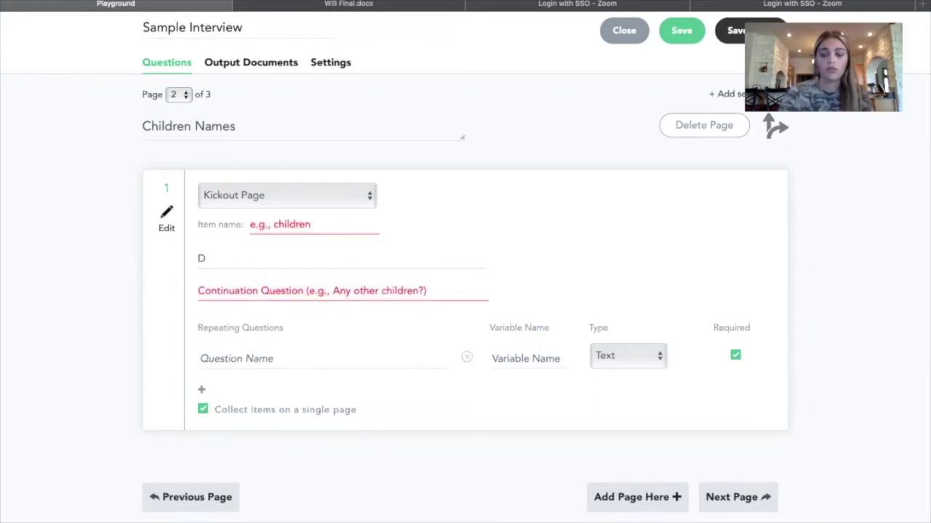
key("BackSpace")
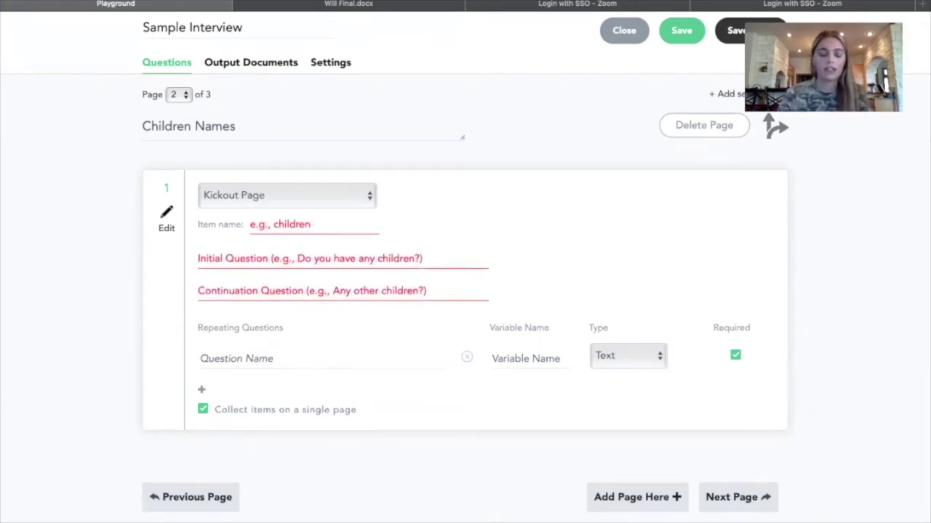
type("whe")
key("BackSpace")
key("BackSpace")
key("BackSpace")
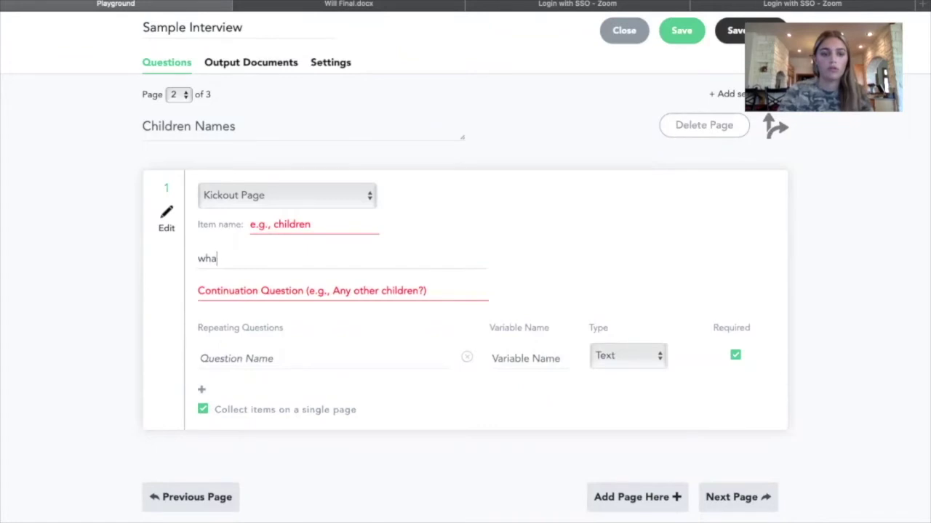
type("What are y")
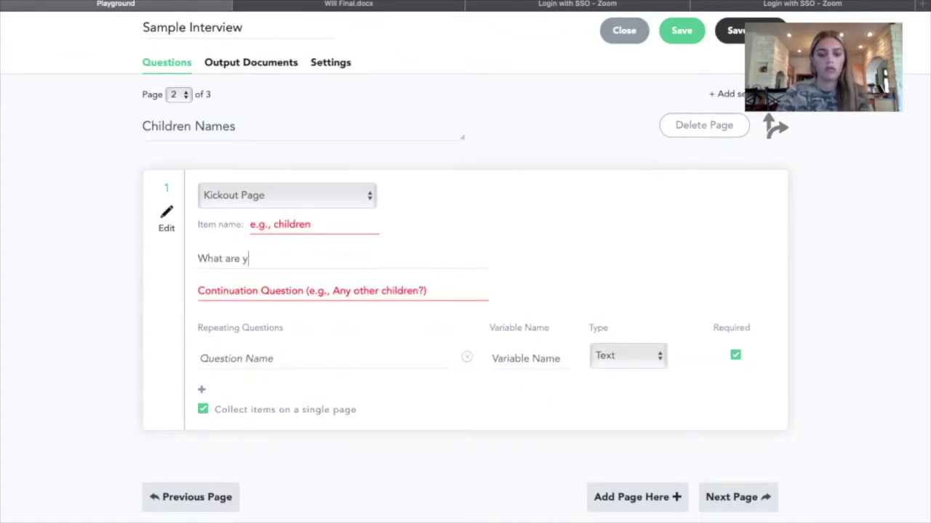
type("our child")
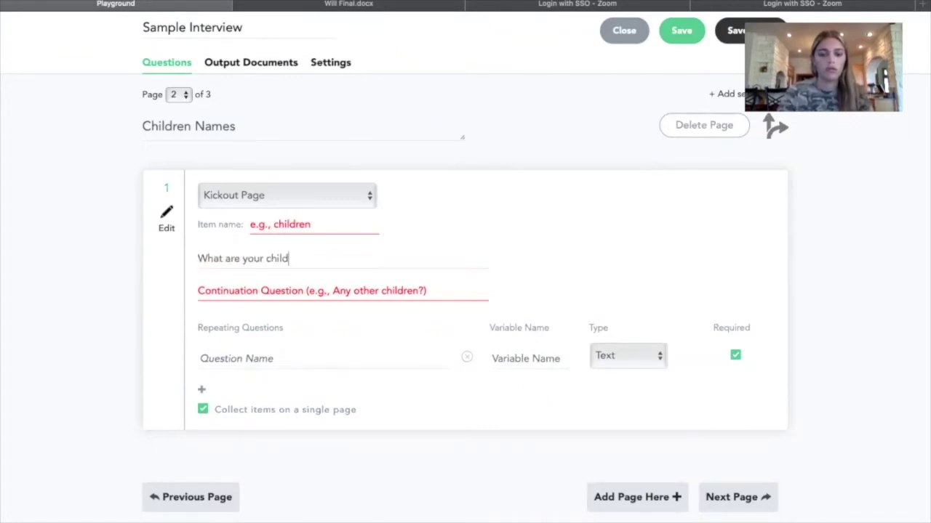
type("ren's name?")
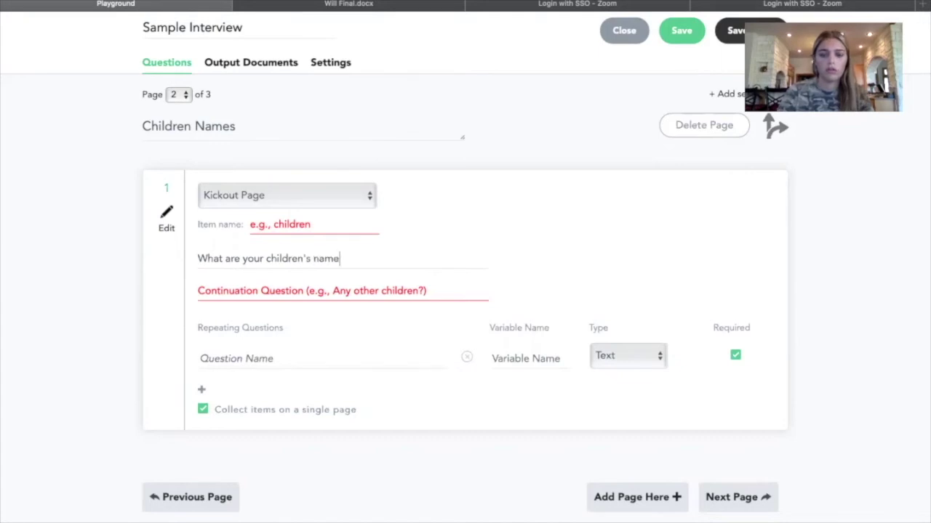
Set the repeating question 'Any other?' with variable name children_names.
left_click(263, 355)
type("Any other?")
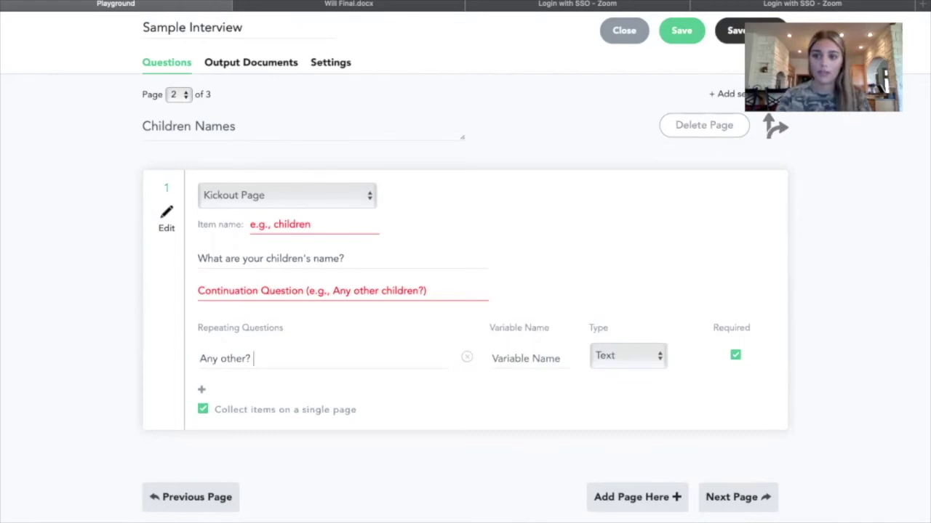
scroll(445, 259, "down", 1)
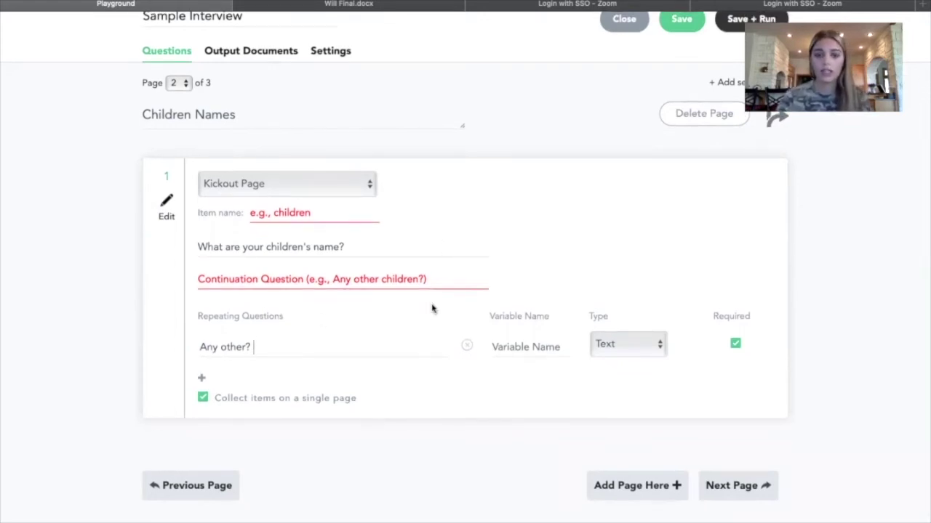
left_click(509, 345)
type("chil")
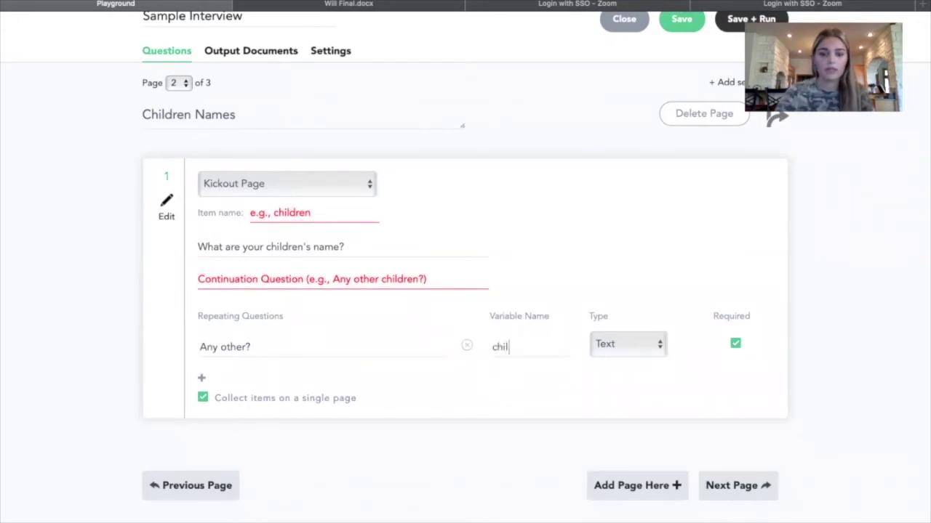
type("dren_names")
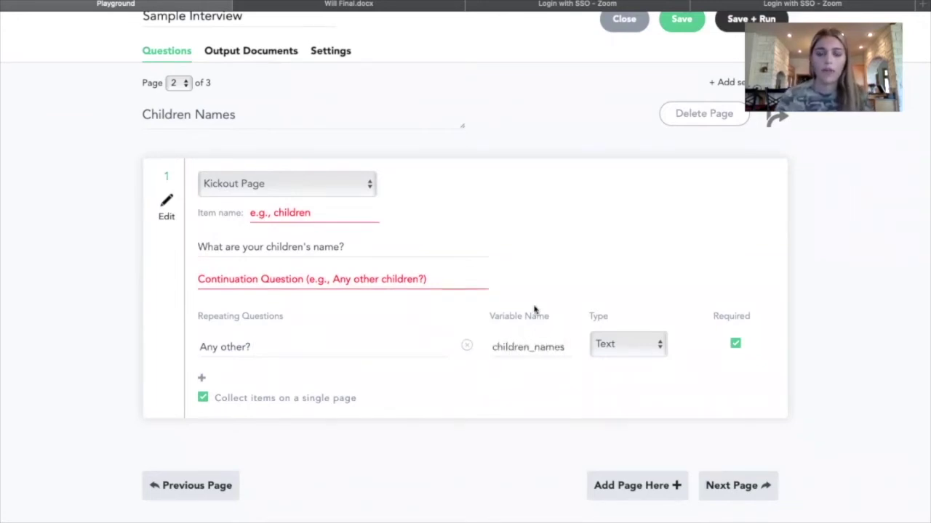
scroll(535, 311, "up", 2)
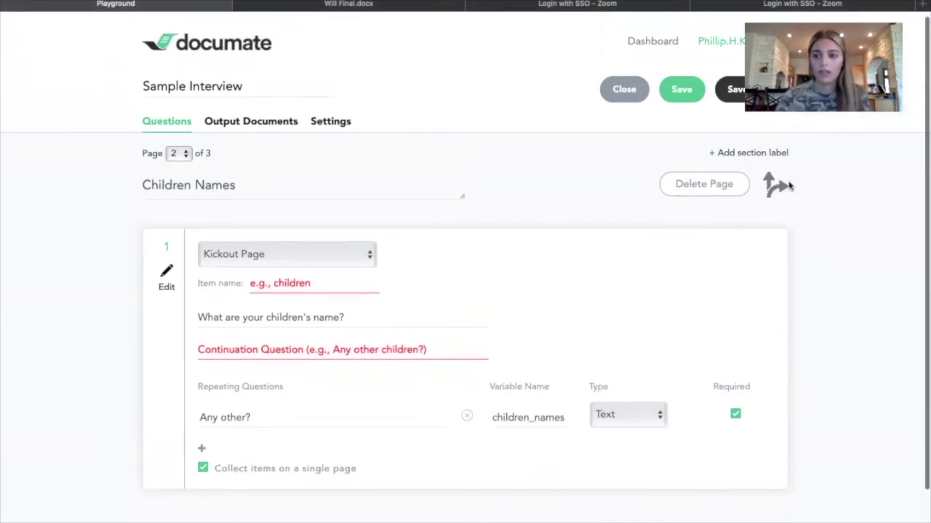
Show the Children Names page only when children_status is Yes.
left_click(777, 186)
scroll(519, 218, "down", 3)
left_click(457, 206)
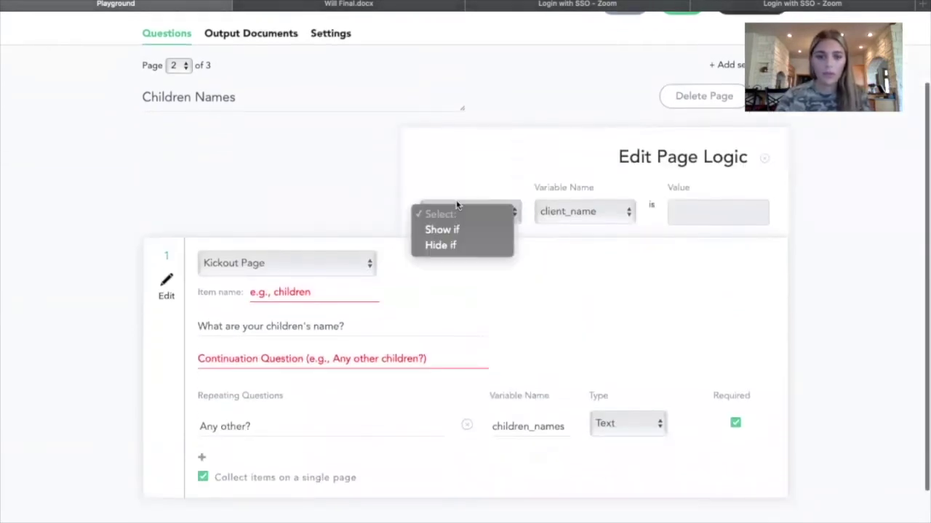
left_click(452, 229)
left_click(559, 214)
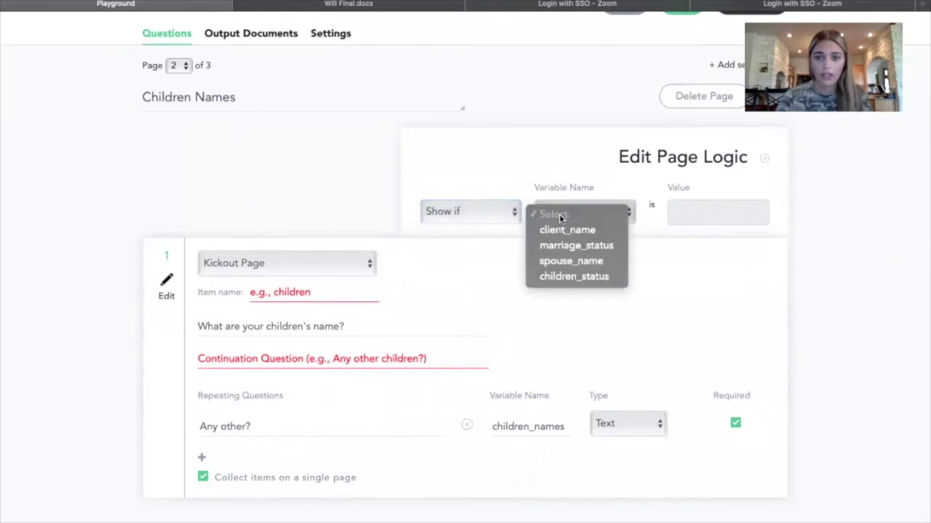
left_click(573, 276)
left_click(685, 214)
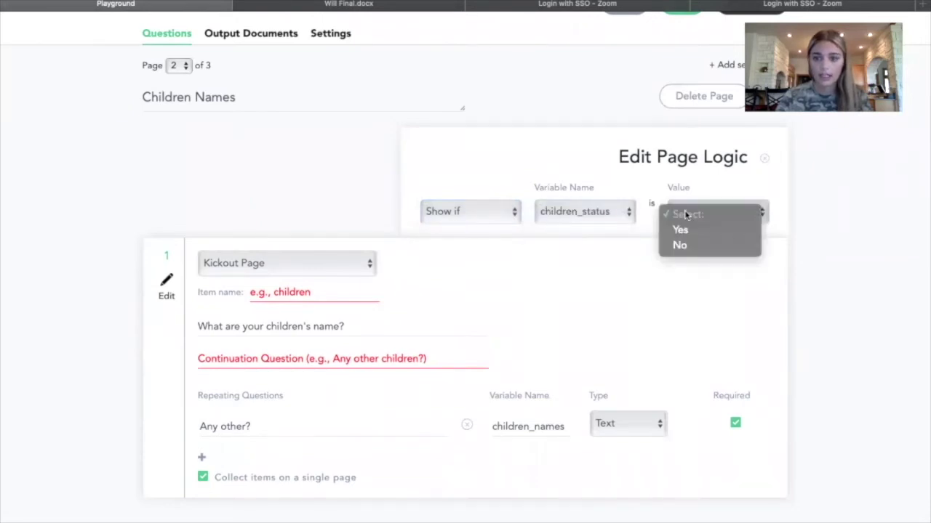
left_click(685, 230)
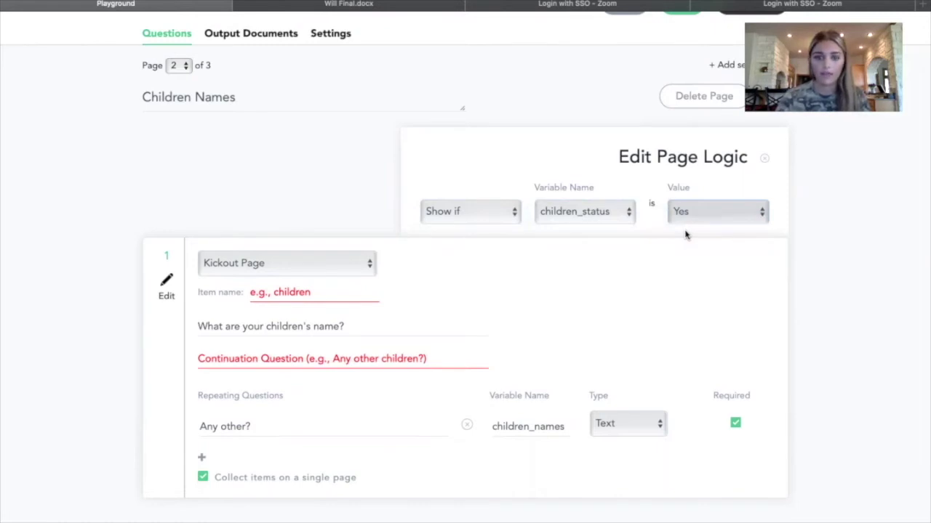
Save the Sample Interview.
scroll(778, 203, "up", 2)
left_click(678, 58)
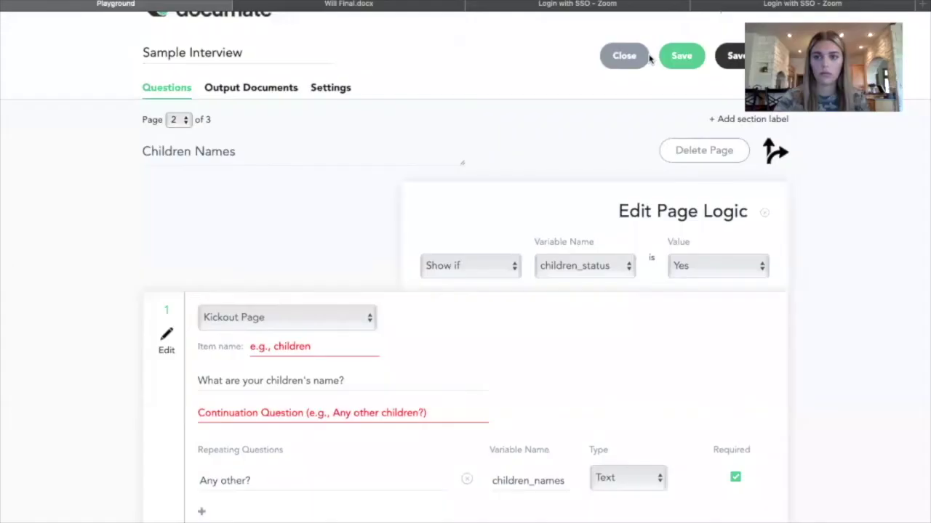
scroll(432, 309, "down", 2)
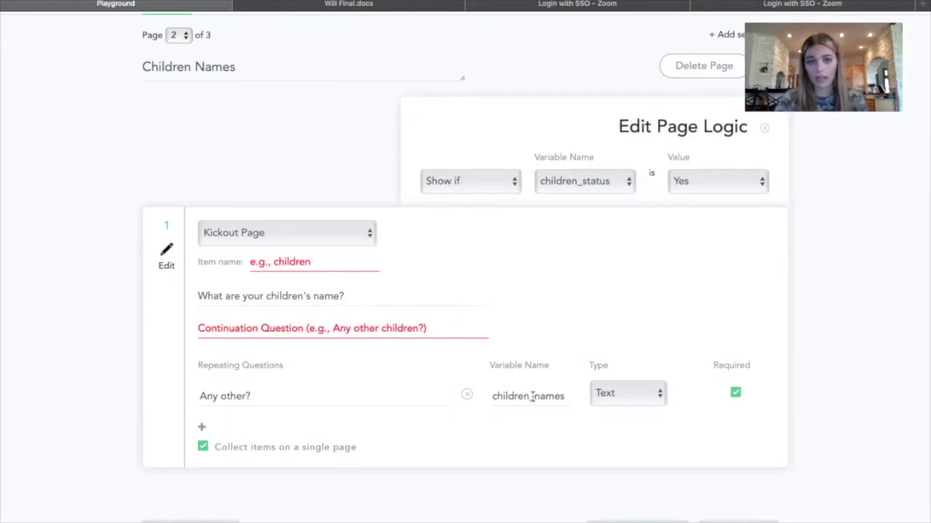
scroll(334, 299, "up", 4)
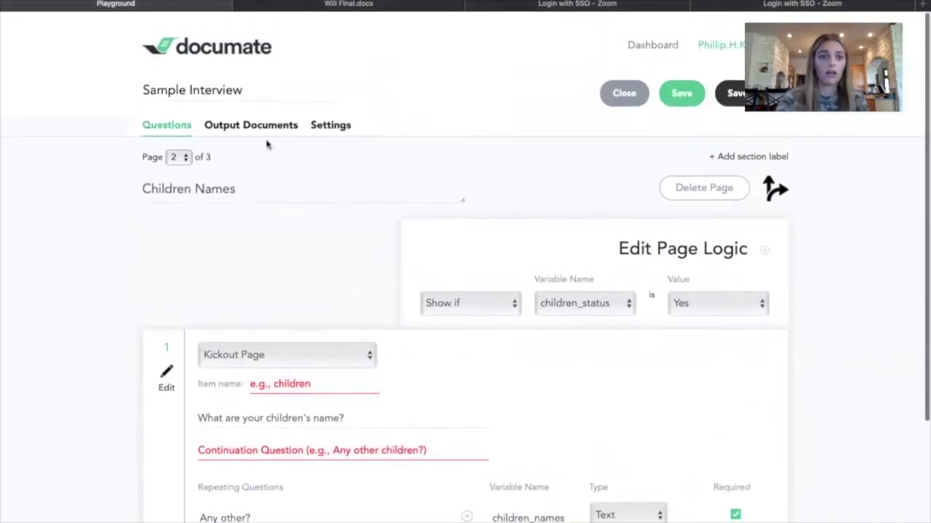
Close the Sample Interview and open Estate Planning Intake Interview at page 5, Children Information.
left_click(263, 125)
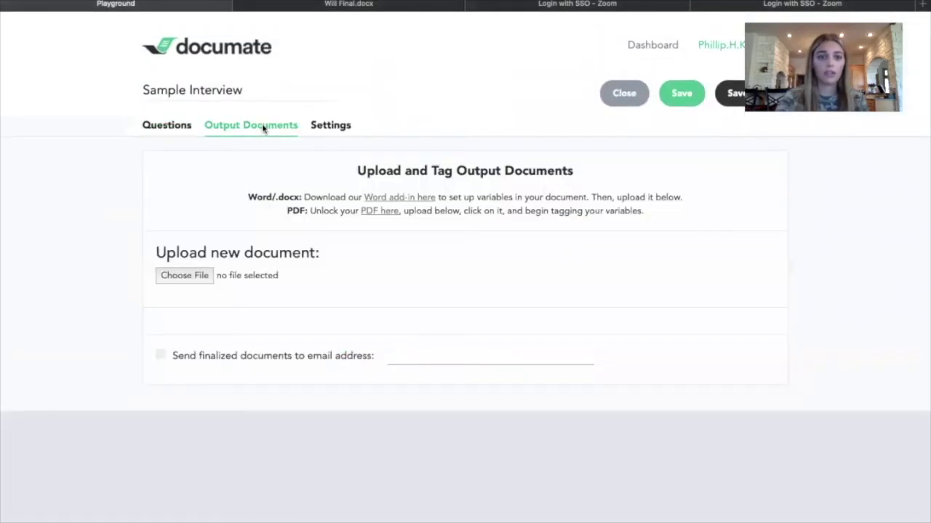
left_click(617, 104)
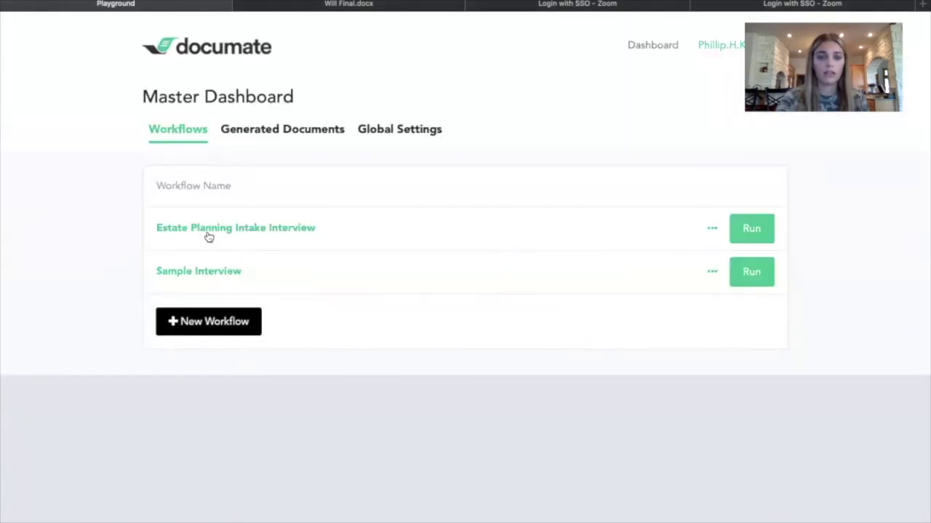
left_click(211, 232)
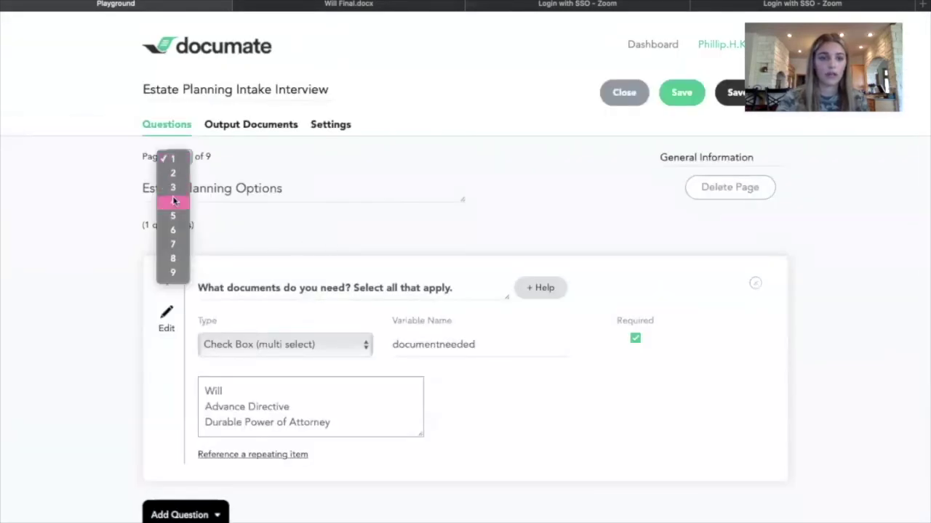
left_click(175, 201)
left_click(180, 157)
left_click(182, 177)
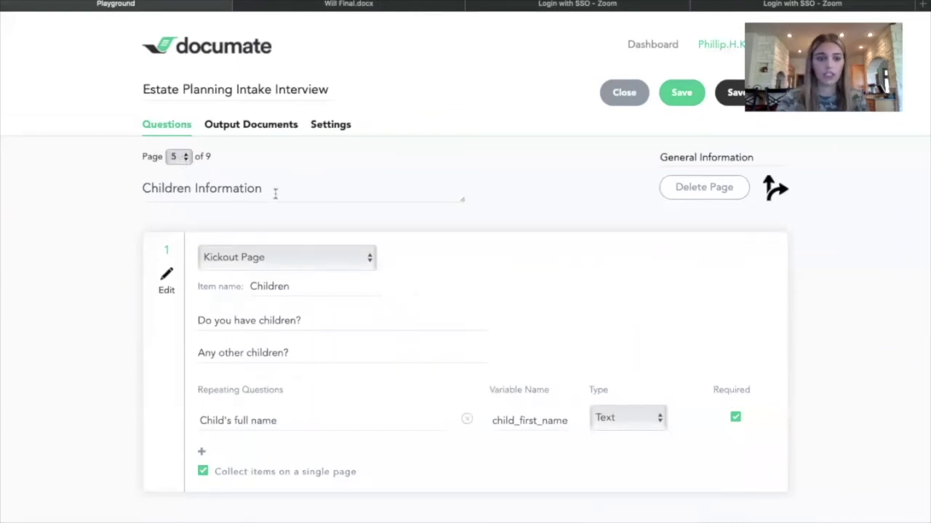
Browse the Business Information and Will Information pages, reviewing question 1's wording.
left_click(180, 160)
left_click(182, 170)
left_click(181, 158)
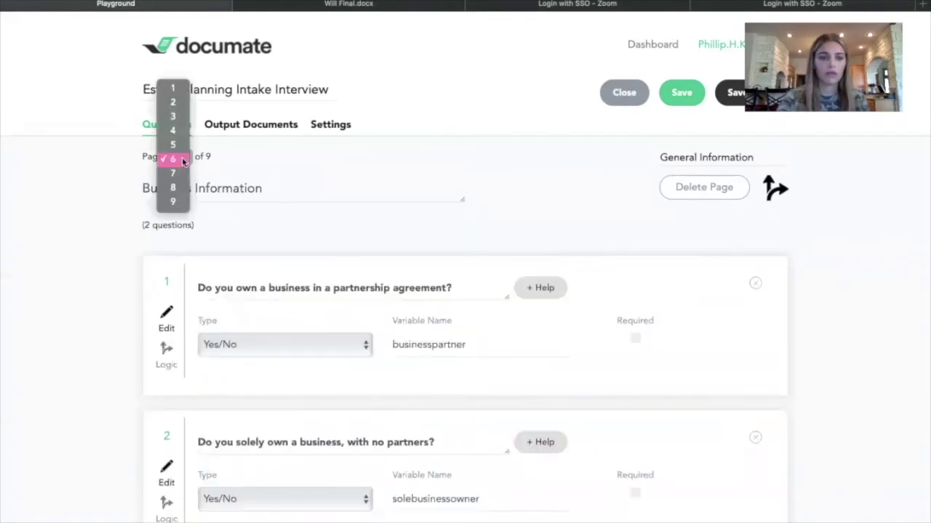
left_click(182, 171)
scroll(182, 174, "down", 1)
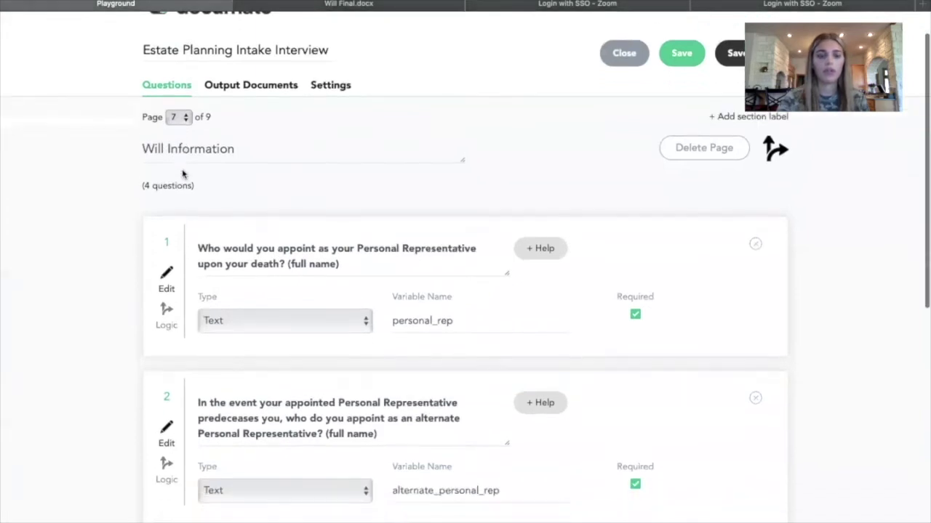
scroll(214, 247, "down", 1)
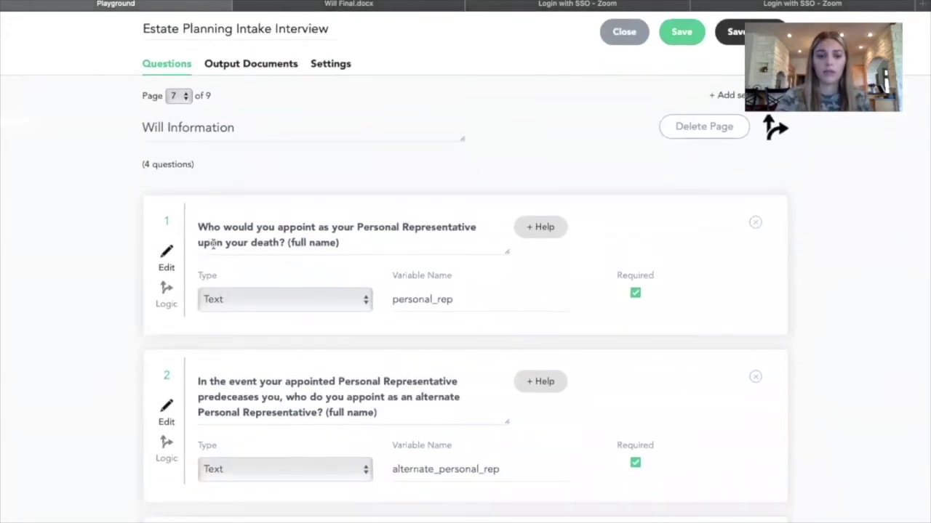
left_click_drag(357, 242, 185, 226)
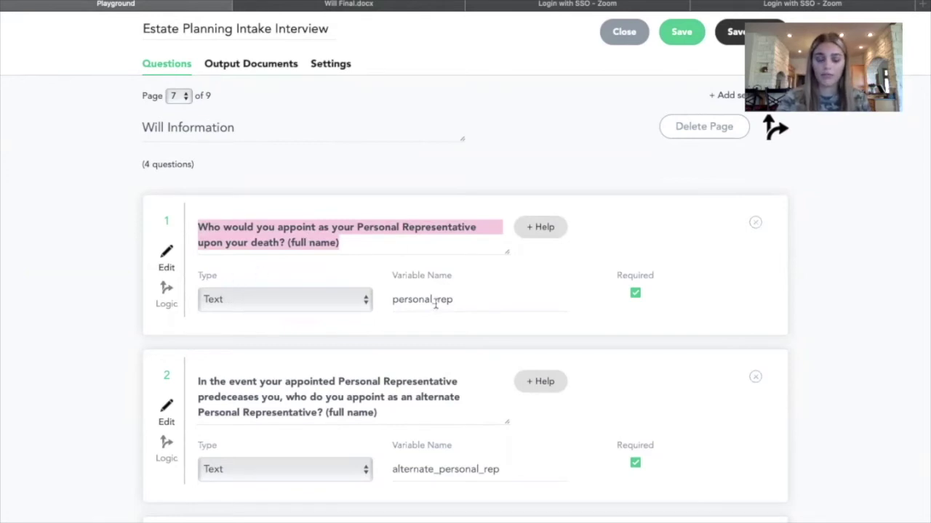
scroll(310, 352, "up", 1)
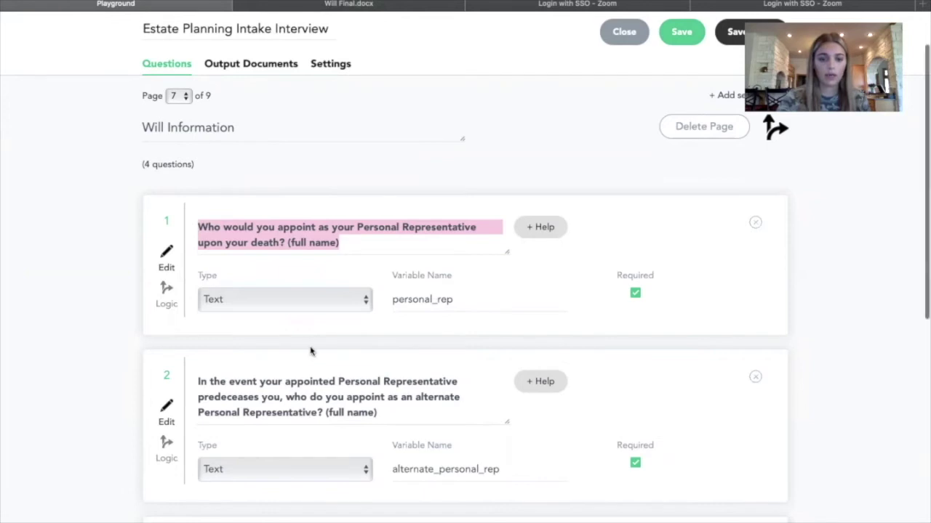
scroll(310, 352, "down", 2)
scroll(450, 411, "down", 3)
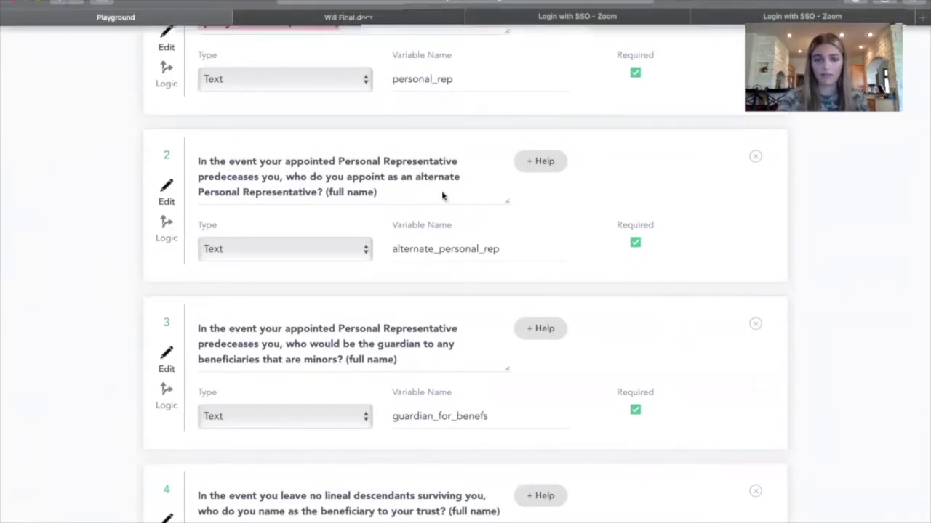
scroll(445, 197, "up", 5)
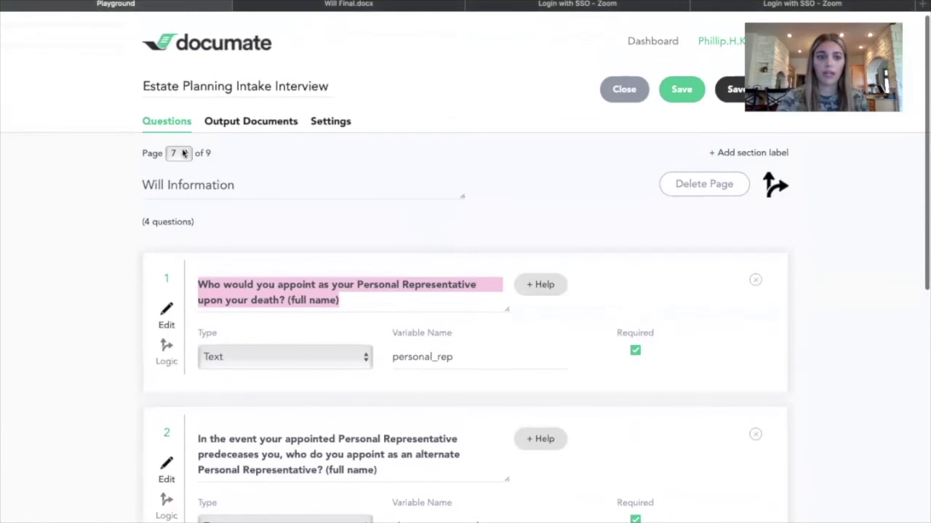
Move through Advanced Directive to Signature and confirm its Signature type and signature variable.
left_click(182, 154)
left_click(181, 168)
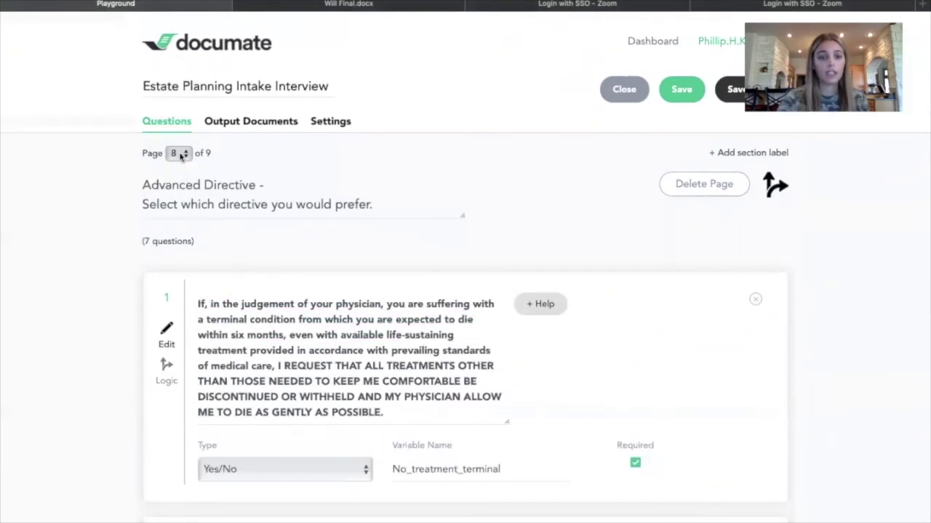
left_click(181, 156)
left_click(181, 169)
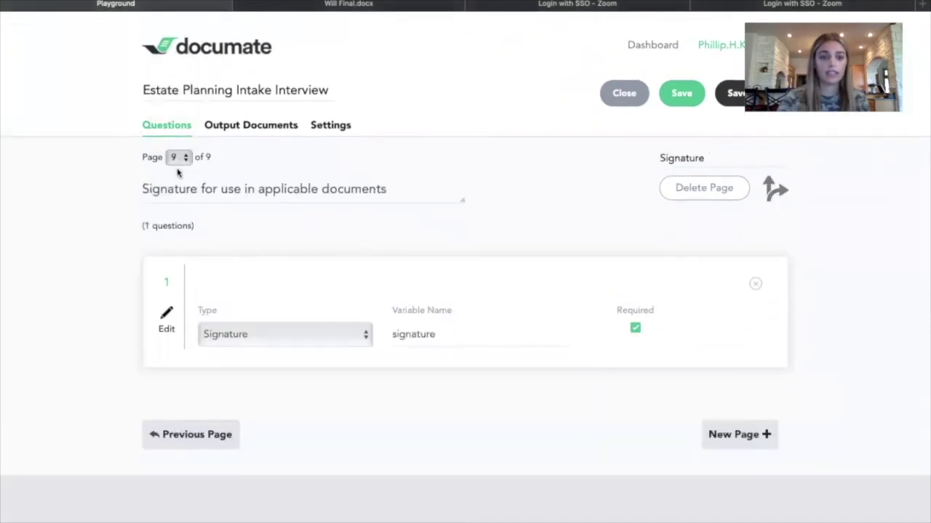
left_click(255, 332)
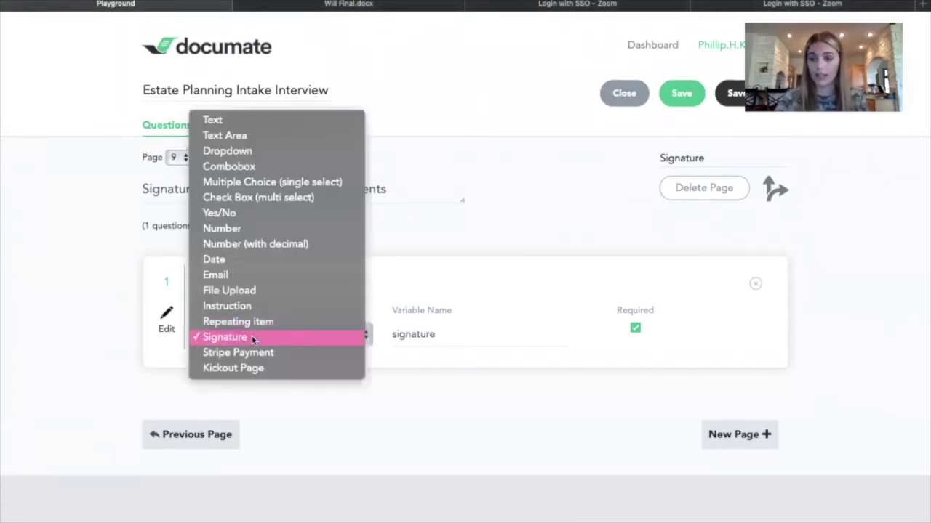
left_click(252, 337)
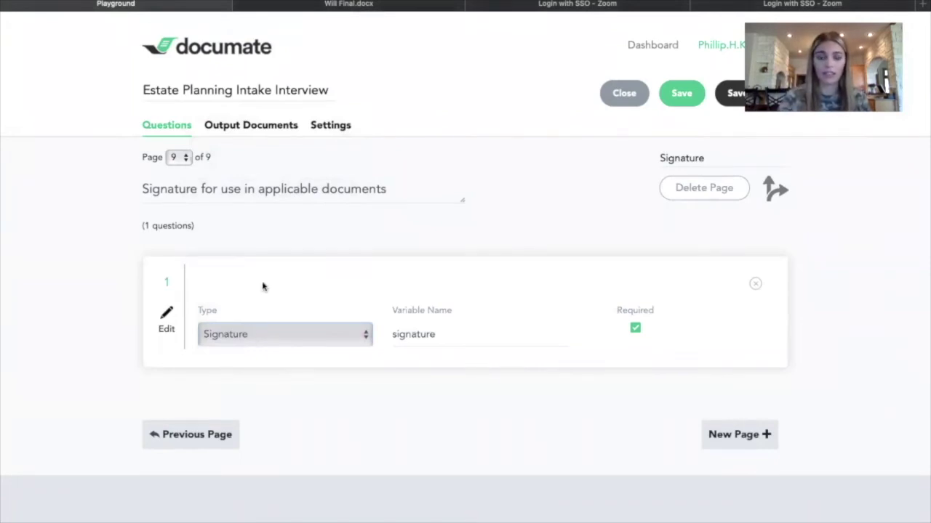
mouse_move(551, 11)
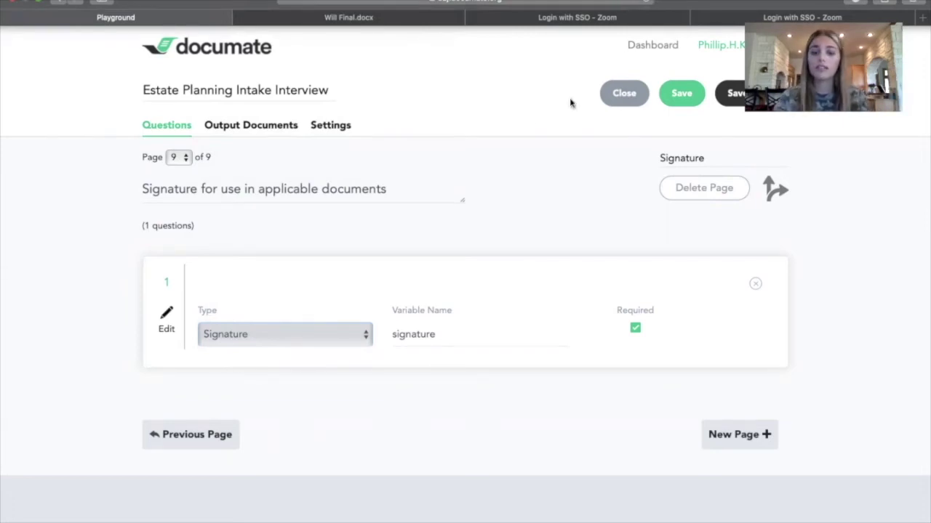
left_click_drag(392, 335, 453, 334)
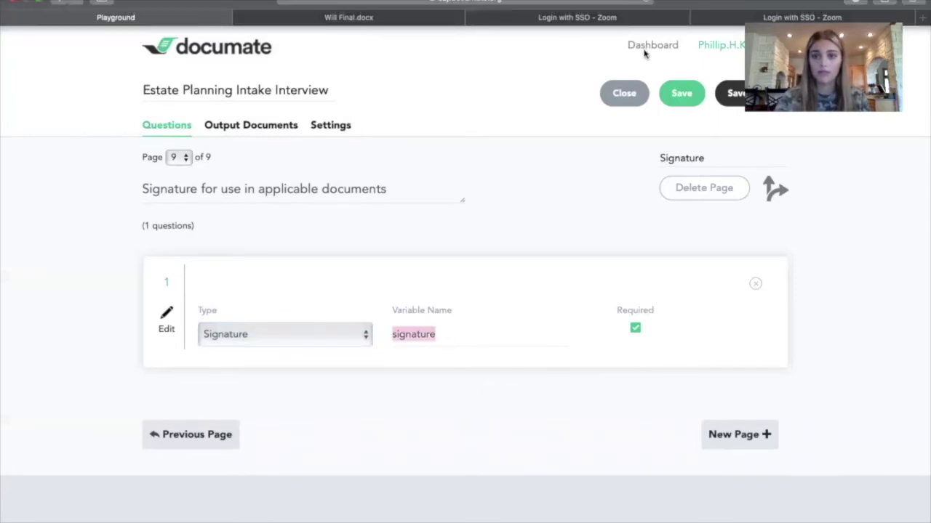
key("ctrl+Tab")
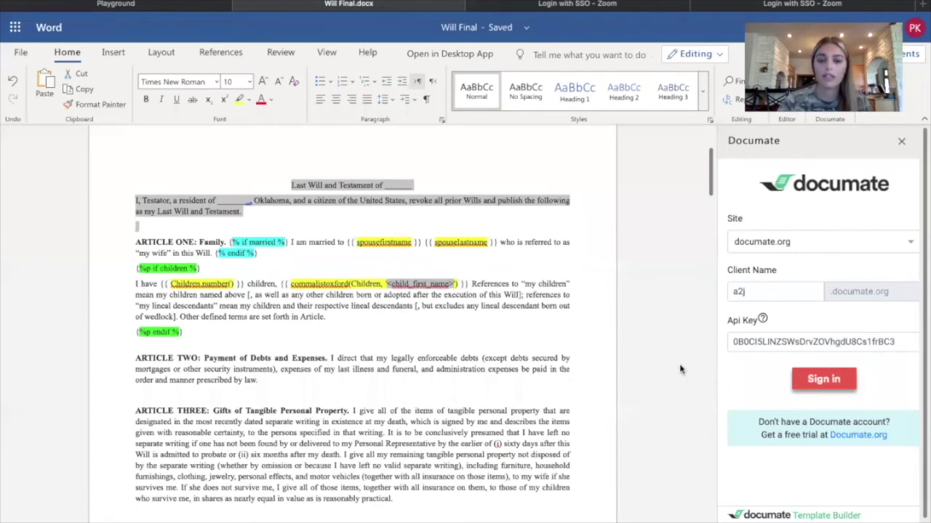
Select the blank after 'Last Will and Testament of' and sign in to the Documate add-in.
left_click(250, 211)
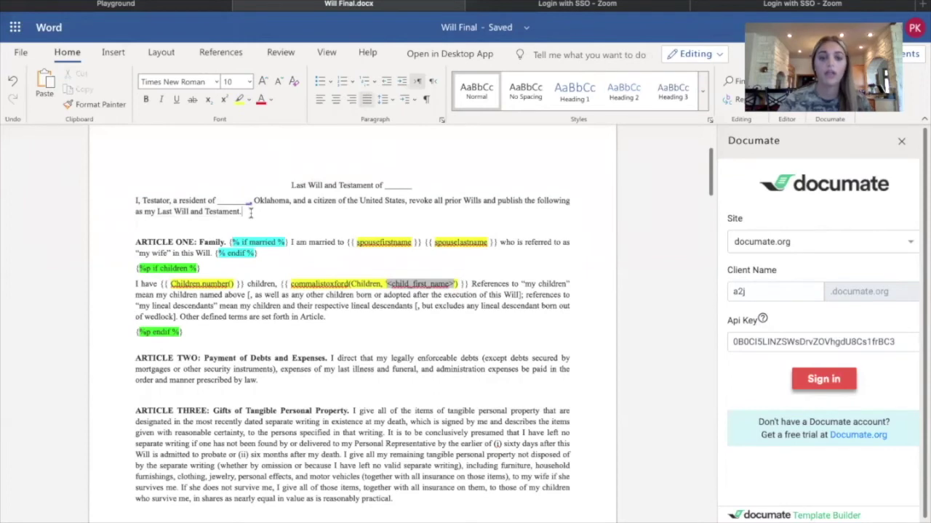
left_click_drag(291, 185, 573, 218)
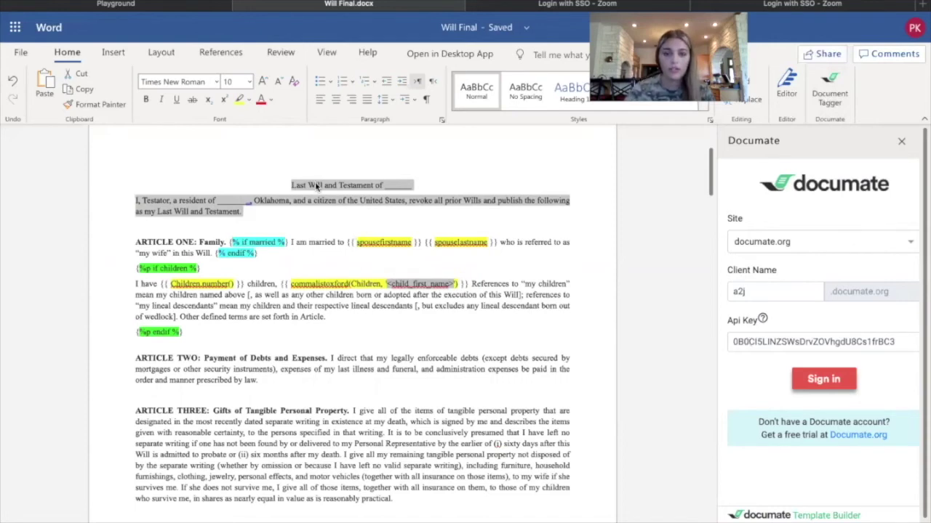
left_click(396, 185)
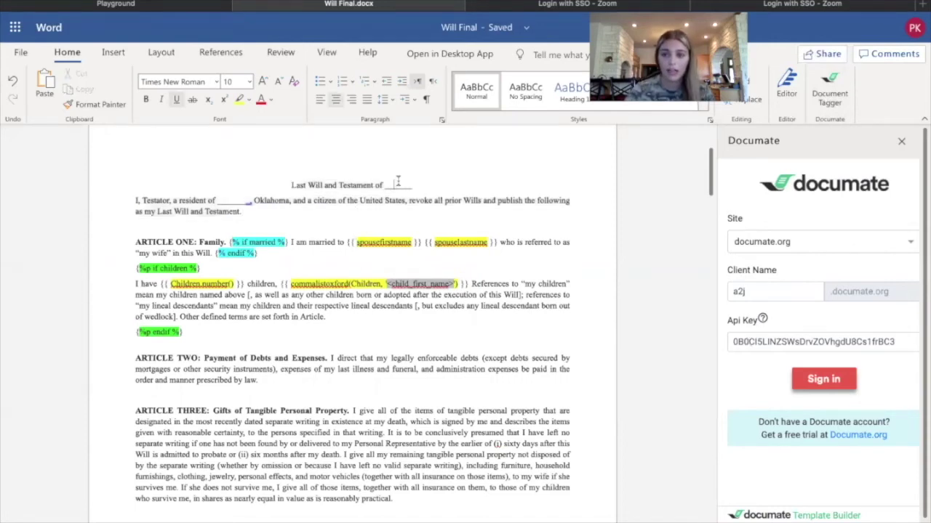
left_click_drag(413, 184, 386, 185)
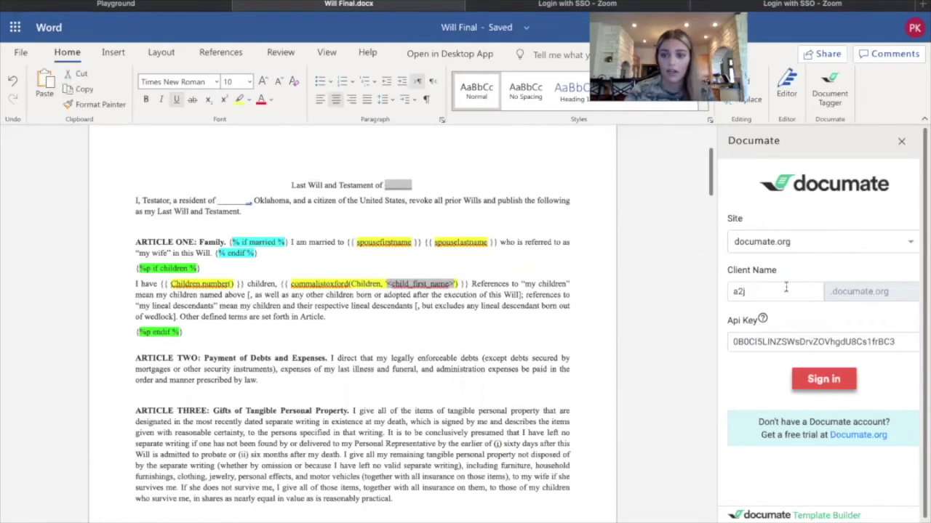
left_click(815, 379)
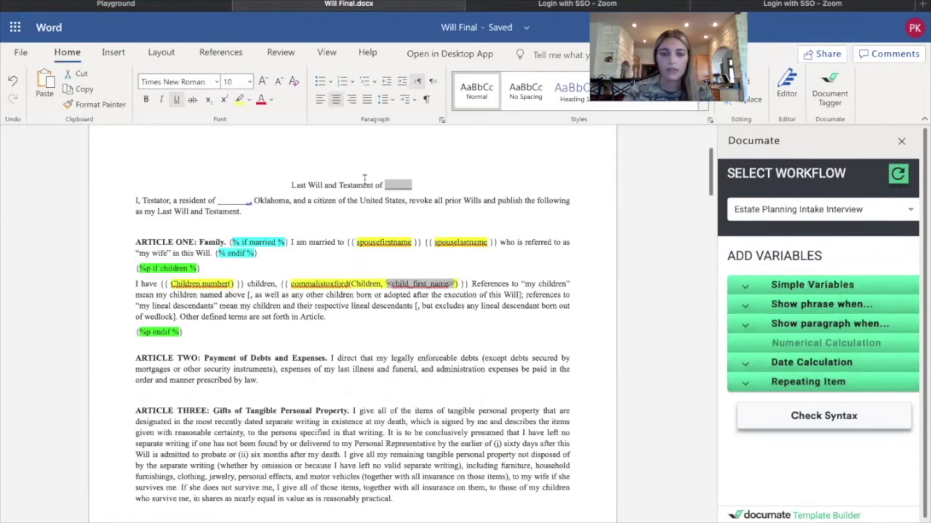
Insert the Clientname variable into the title blank.
left_click(769, 285)
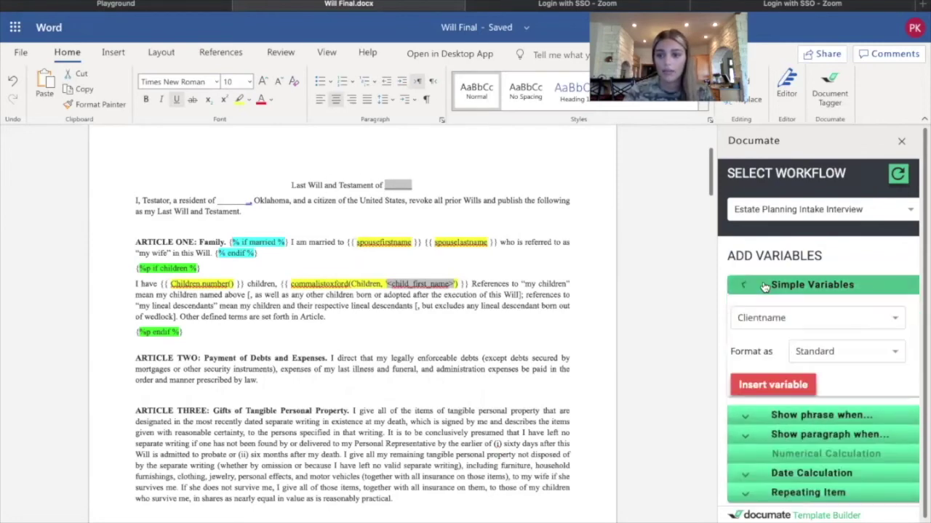
left_click(770, 319)
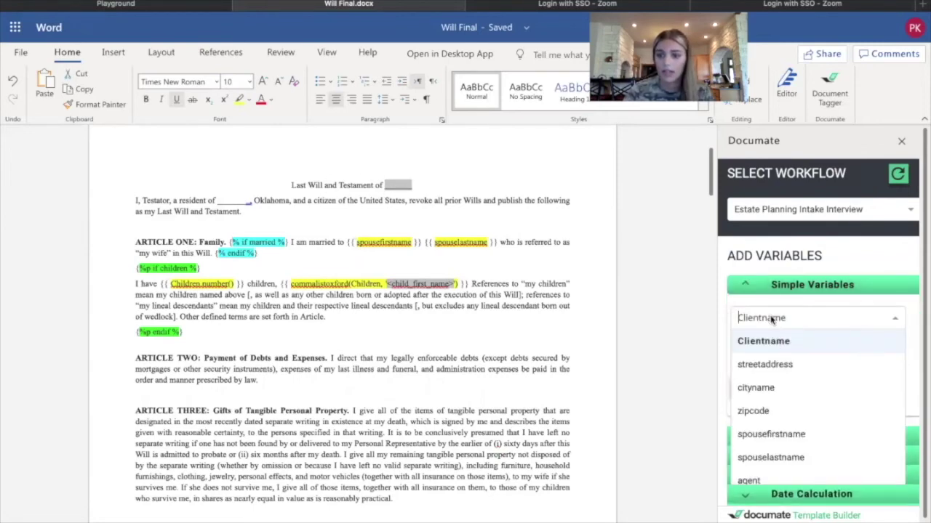
left_click(777, 341)
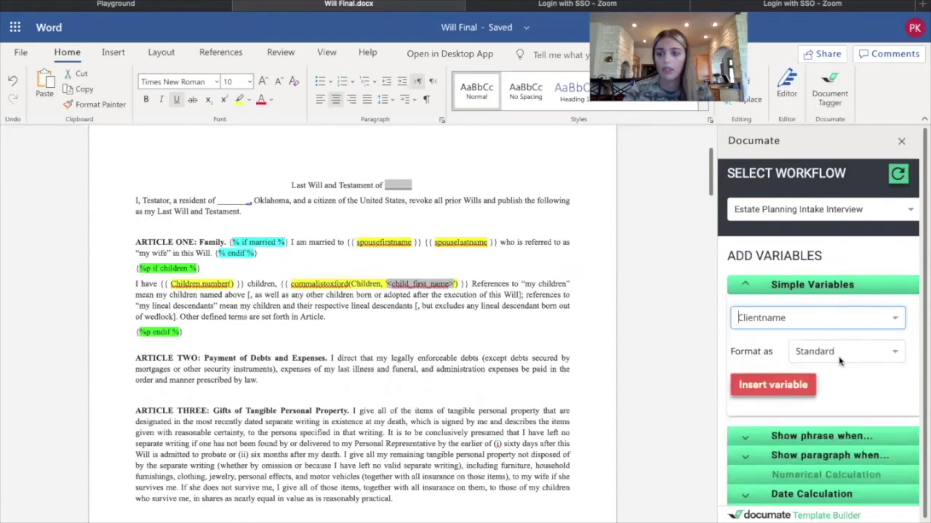
left_click(793, 381)
left_click(336, 199)
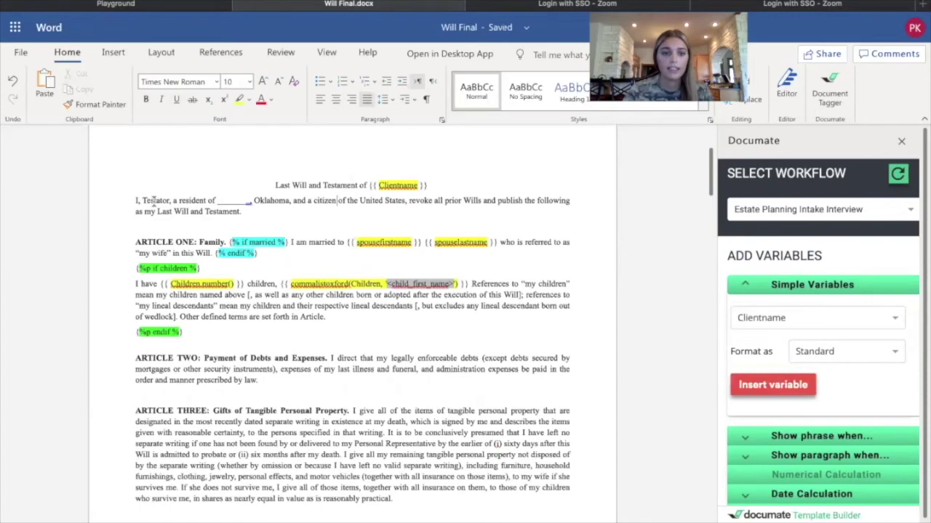
Replace the blank after 'resident of' with the {{ county }} variable.
left_click_drag(253, 202, 218, 202)
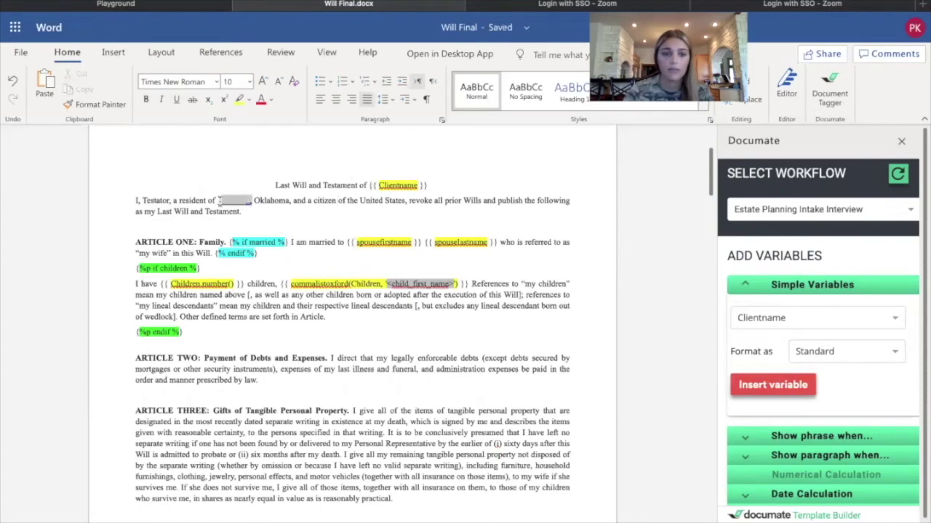
left_click(775, 318)
scroll(773, 313, "down", 10)
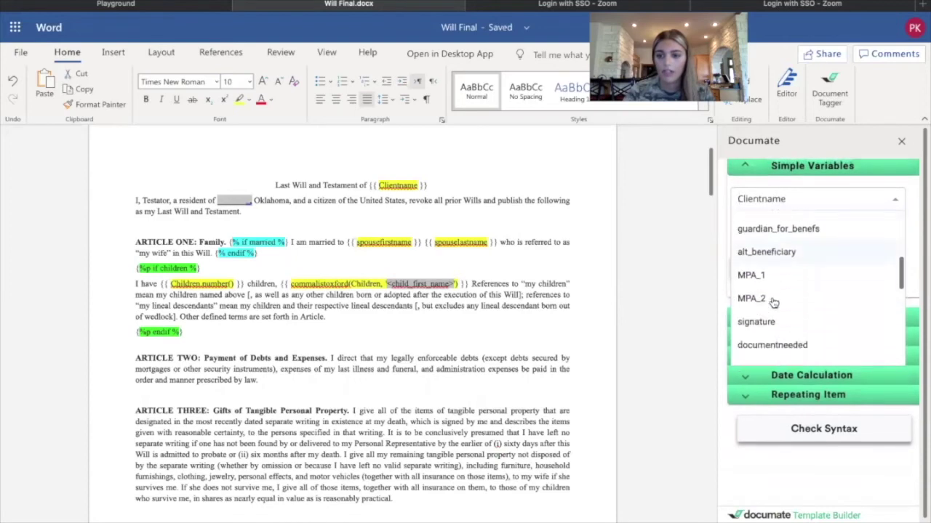
scroll(773, 304, "down", 8)
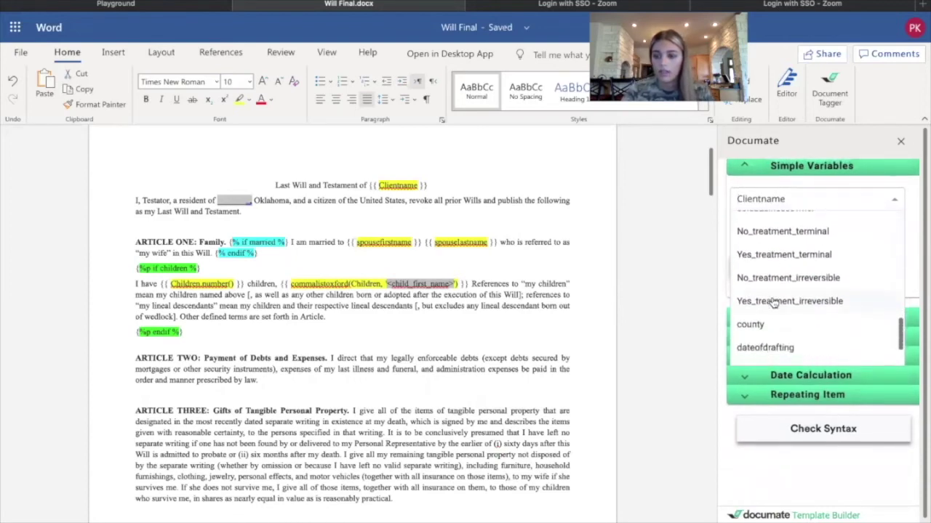
left_click(761, 267)
left_click(763, 268)
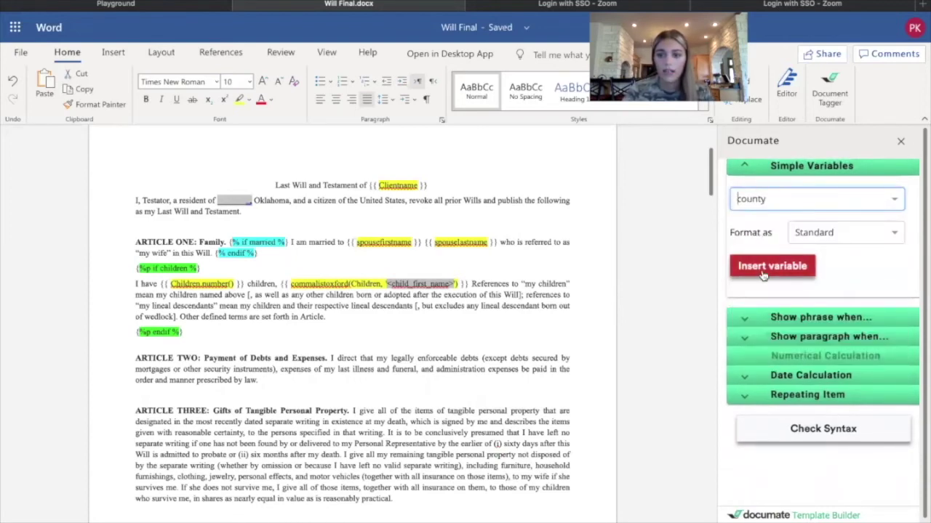
left_click(296, 219)
scroll(312, 234, "down", 2)
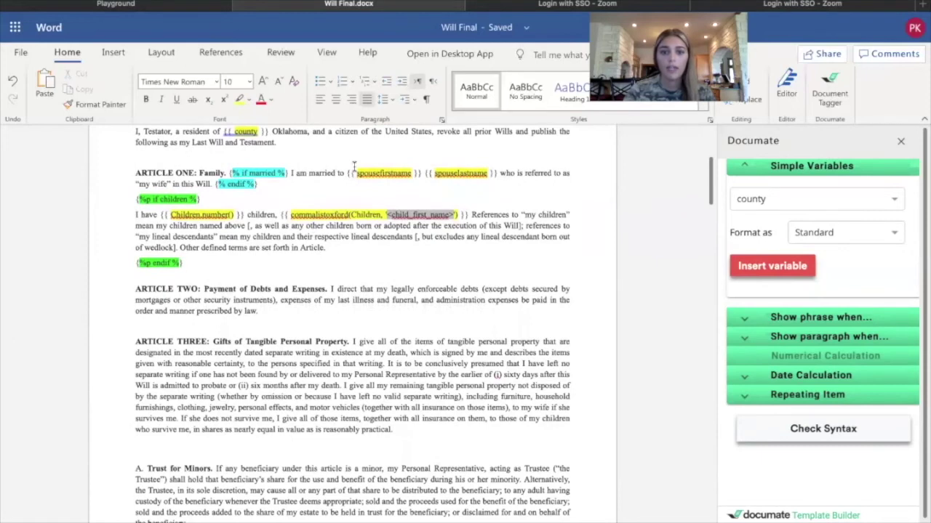
left_click_drag(285, 171, 547, 190)
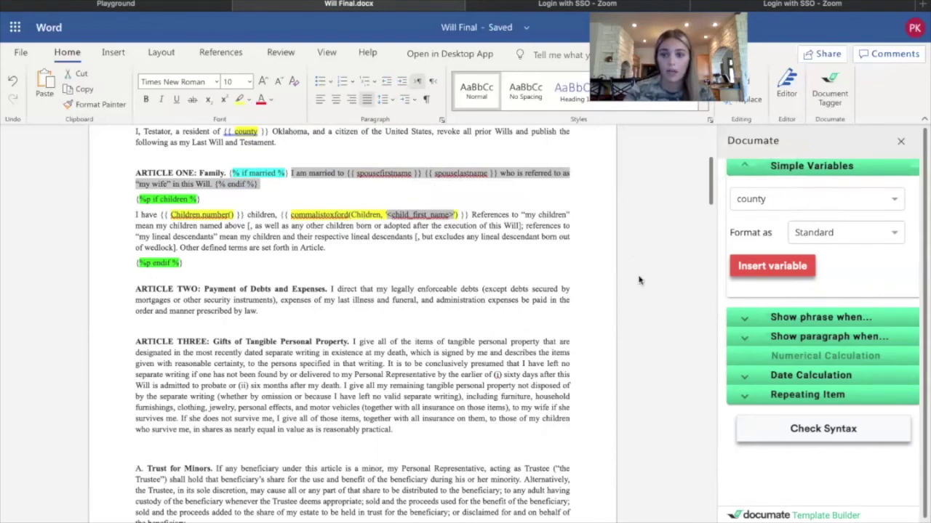
Make the married clause a conditional phrase shown when married is yes.
left_click(808, 320)
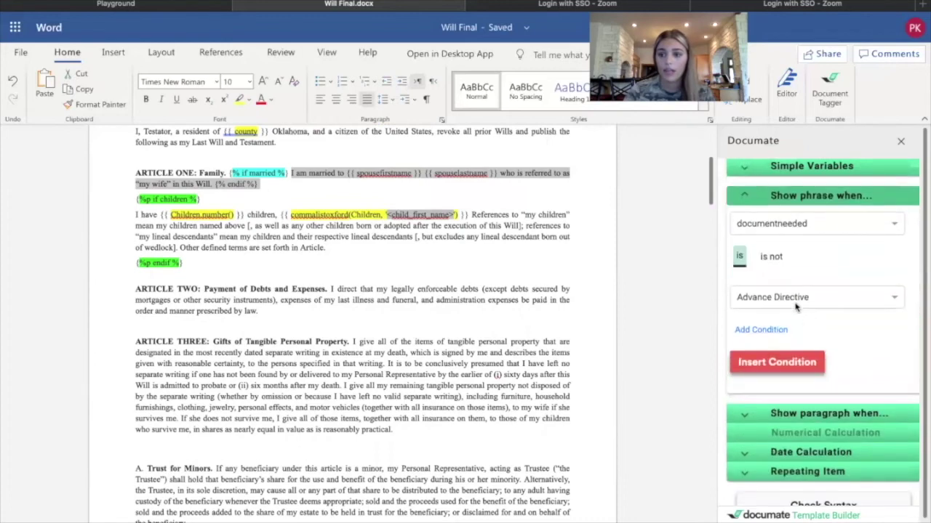
left_click(774, 228)
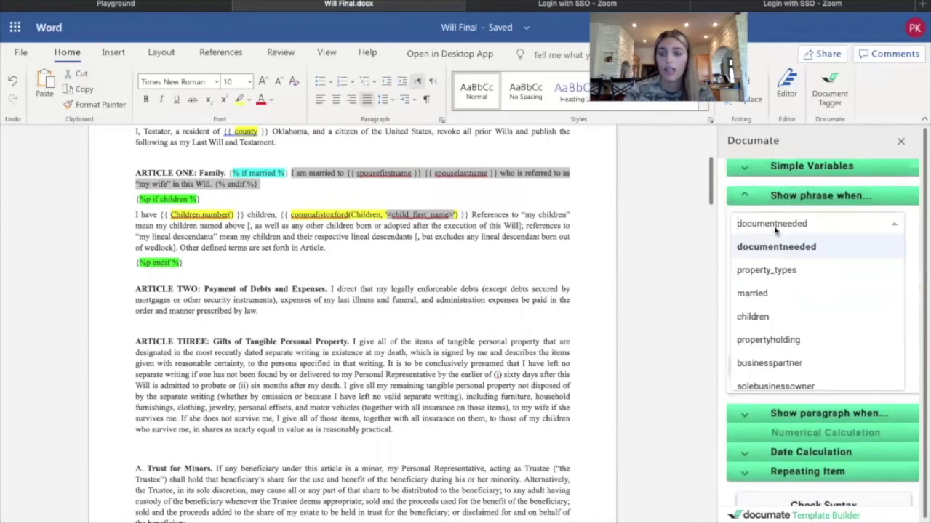
left_click(775, 293)
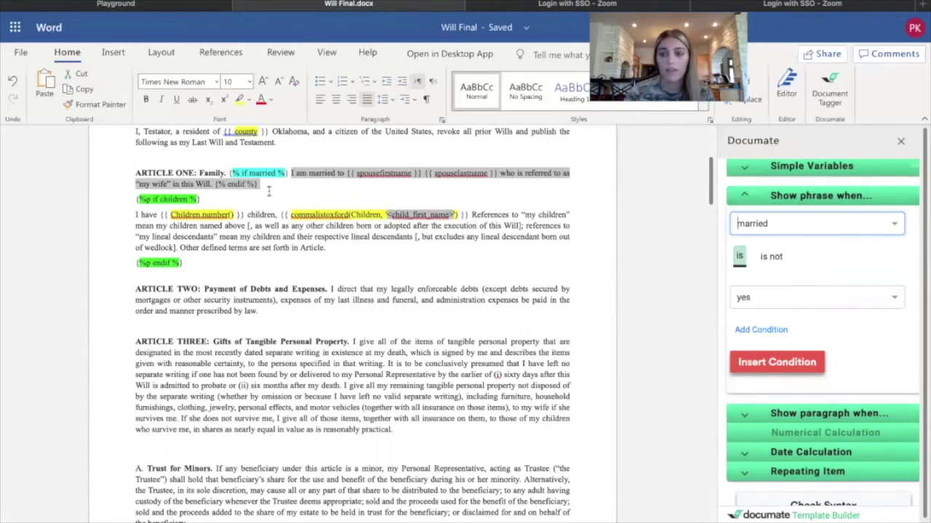
Select the whole children paragraph and bring up the Show paragraph when... options.
left_click(256, 261)
left_click_drag(135, 216, 302, 256)
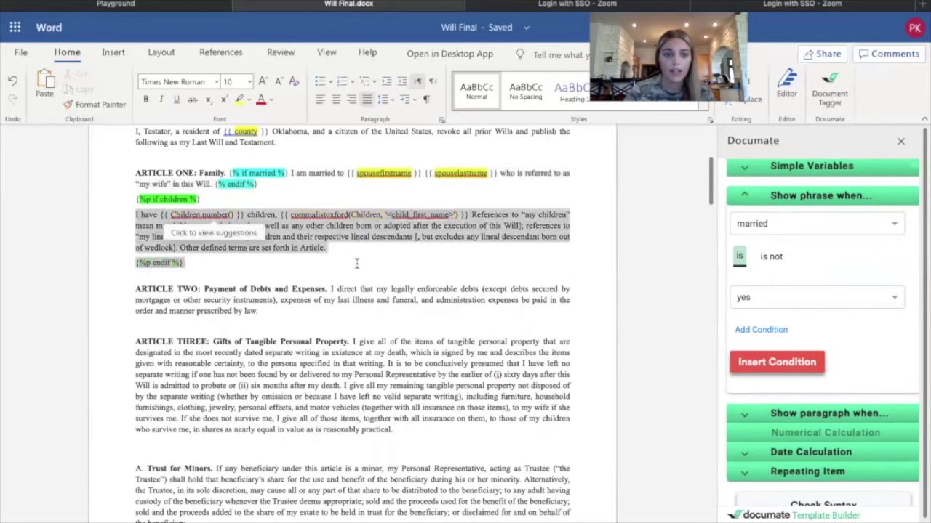
left_click(302, 256)
left_click(781, 413)
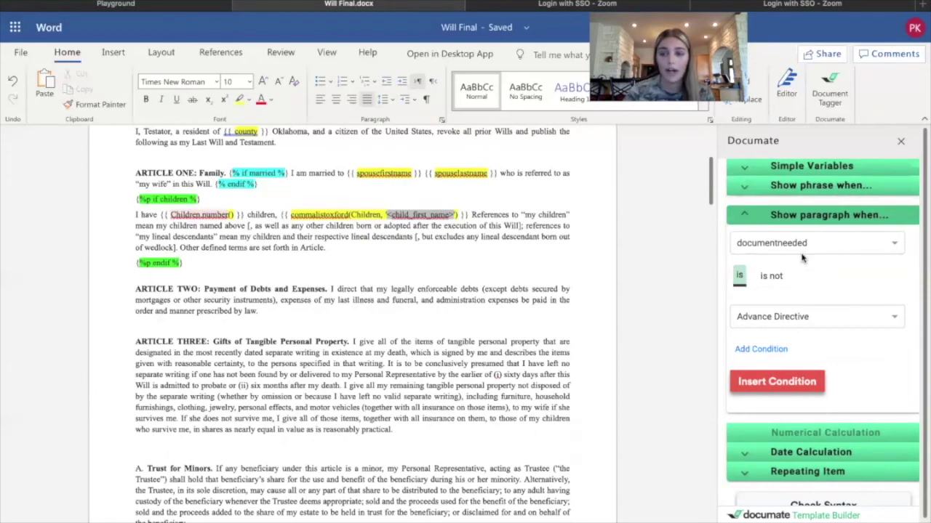
Base the children paragraph's condition on children being yes, then review the will from the top.
left_click(800, 254)
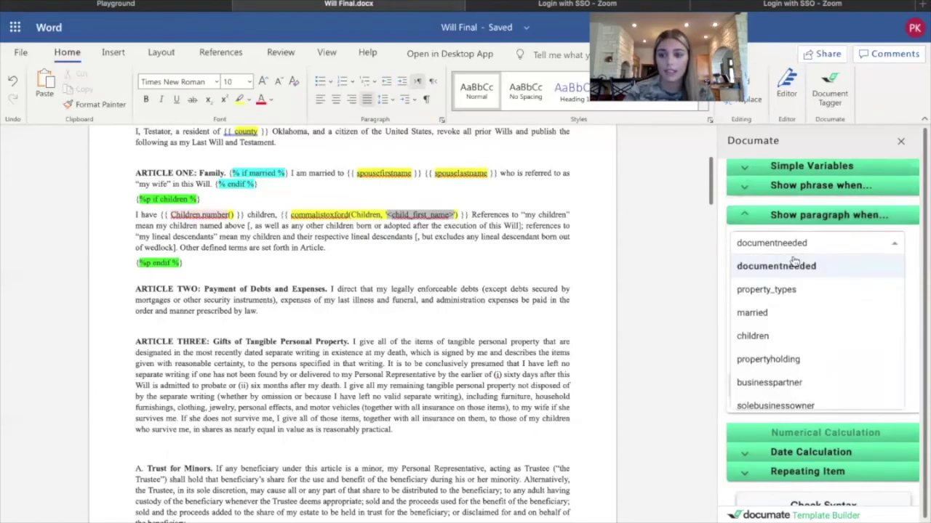
left_click(771, 336)
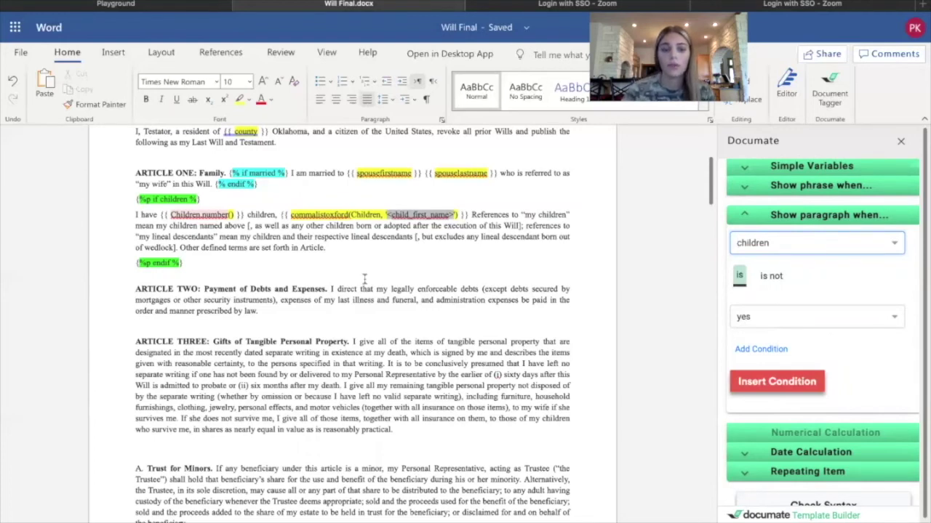
scroll(364, 278, "down", 2)
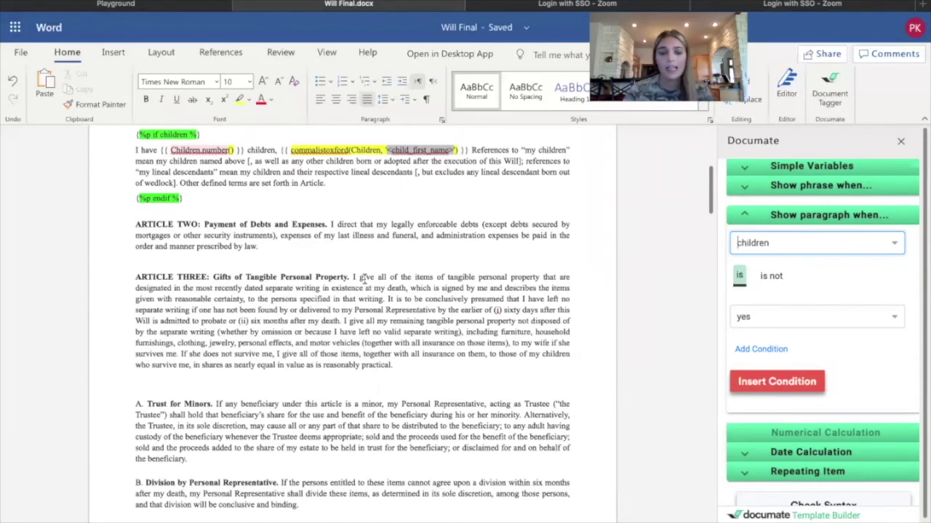
scroll(363, 278, "down", 3)
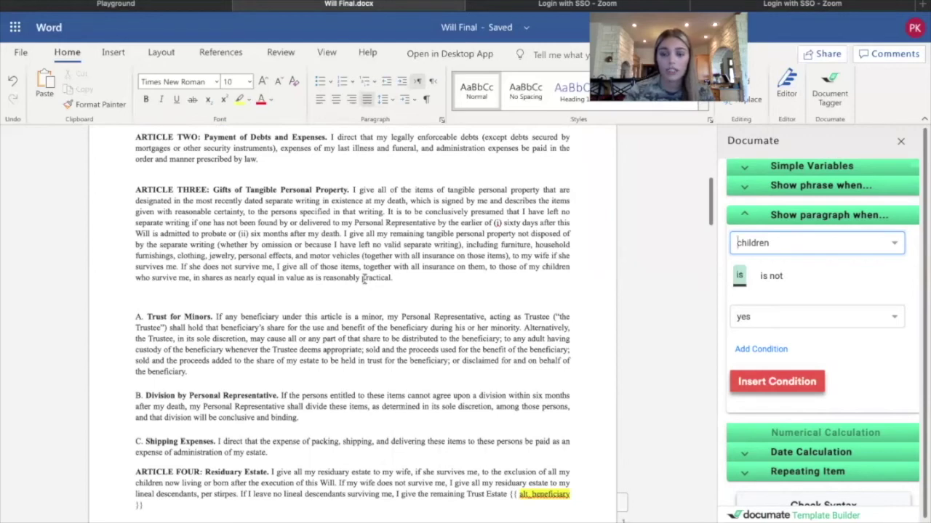
scroll(364, 280, "down", 5)
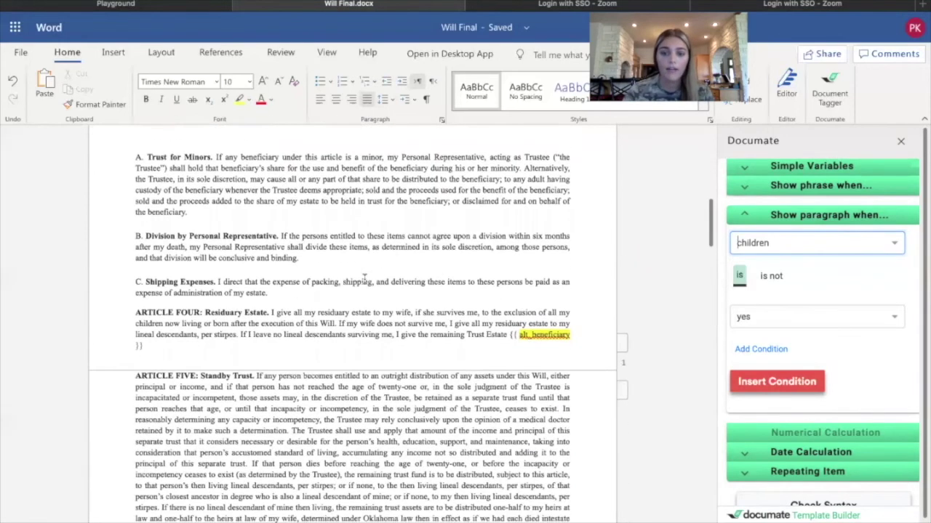
scroll(498, 322, "down", 2)
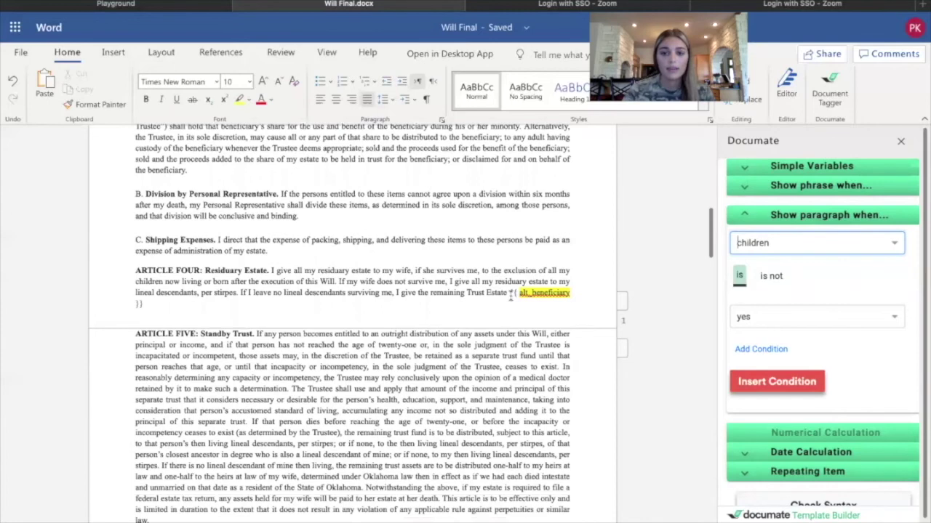
scroll(509, 302, "down", 3)
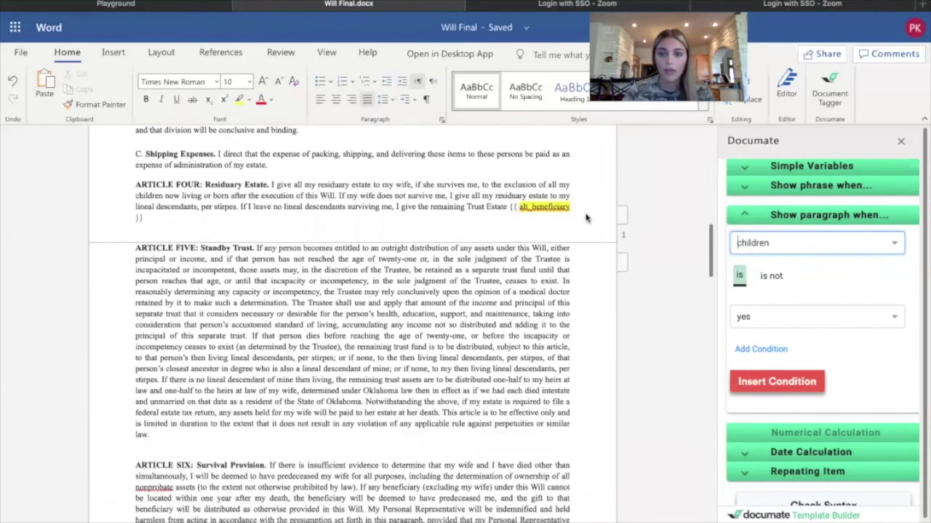
key("ctrl+Home")
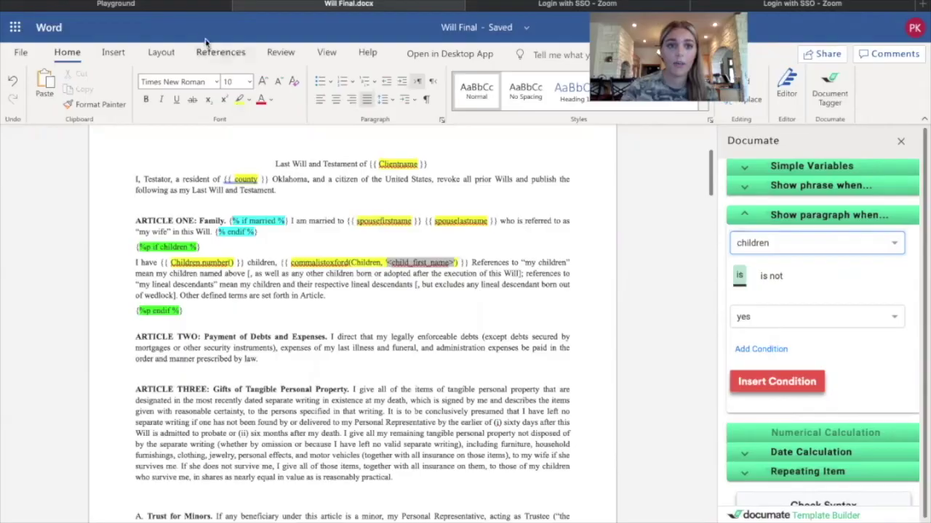
Switch to the Documate intake interview and review its output documents, including Final_Will.
left_click(195, 8)
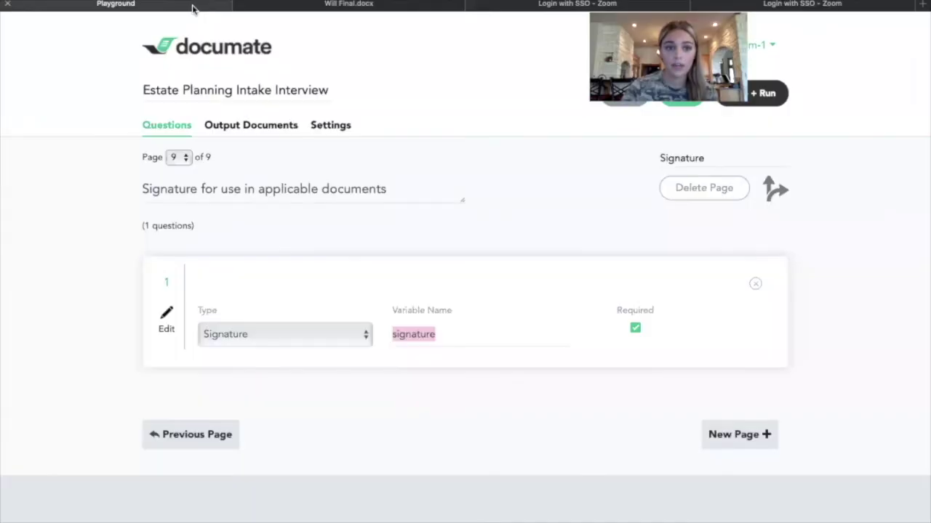
left_click(266, 129)
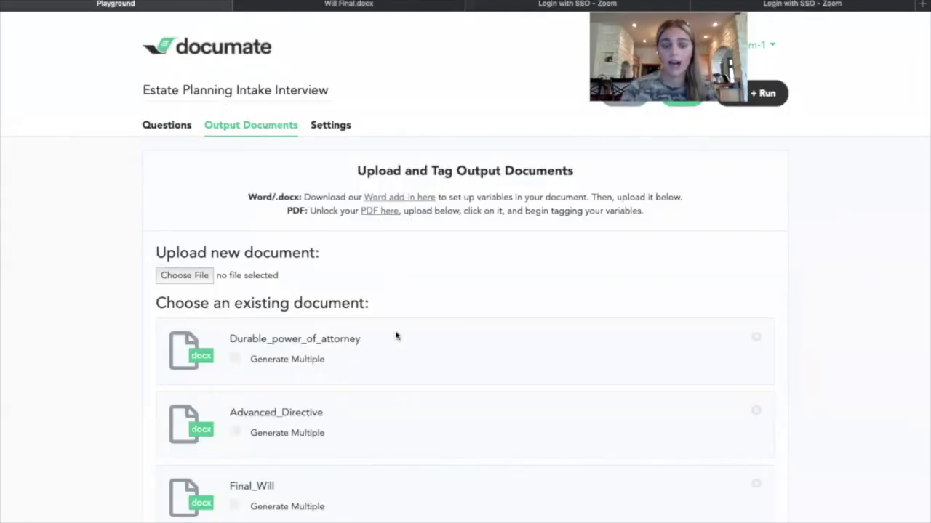
scroll(389, 348, "down", 4)
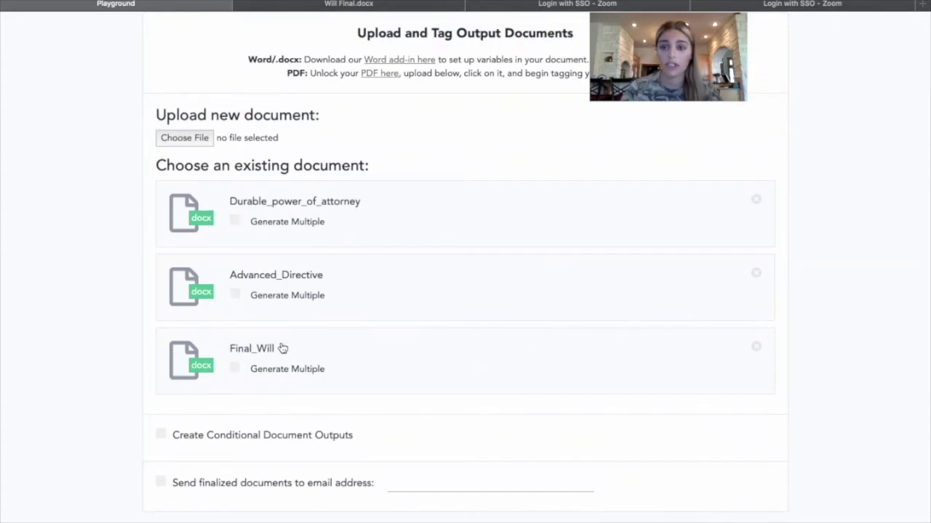
left_click(350, 6)
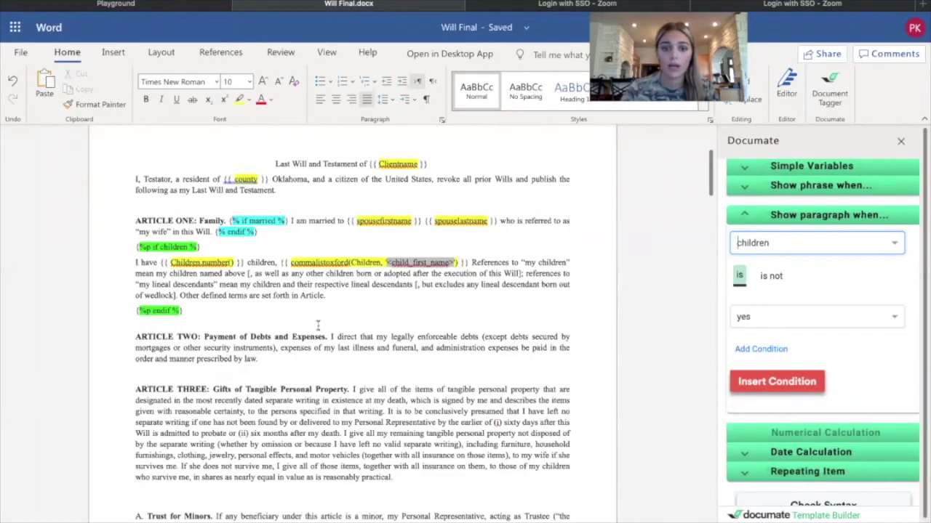
left_click(173, 6)
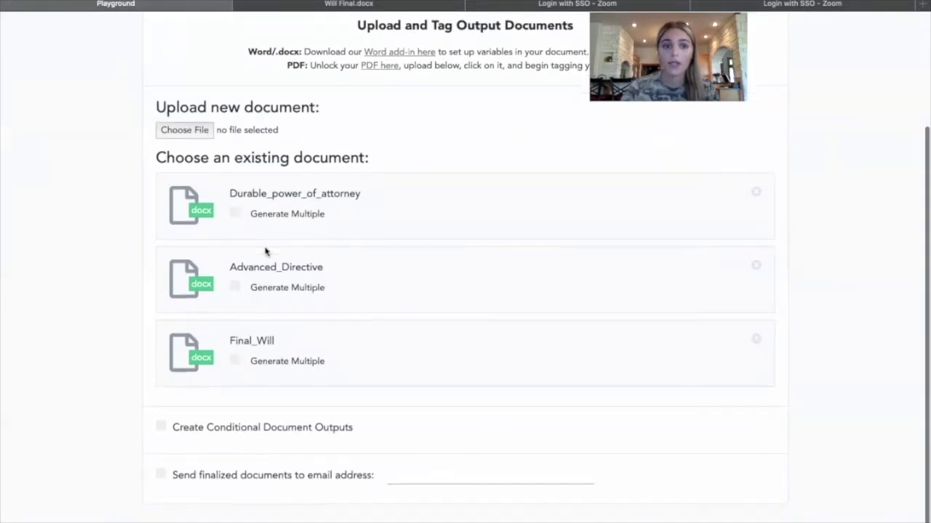
scroll(265, 252, "up", 2)
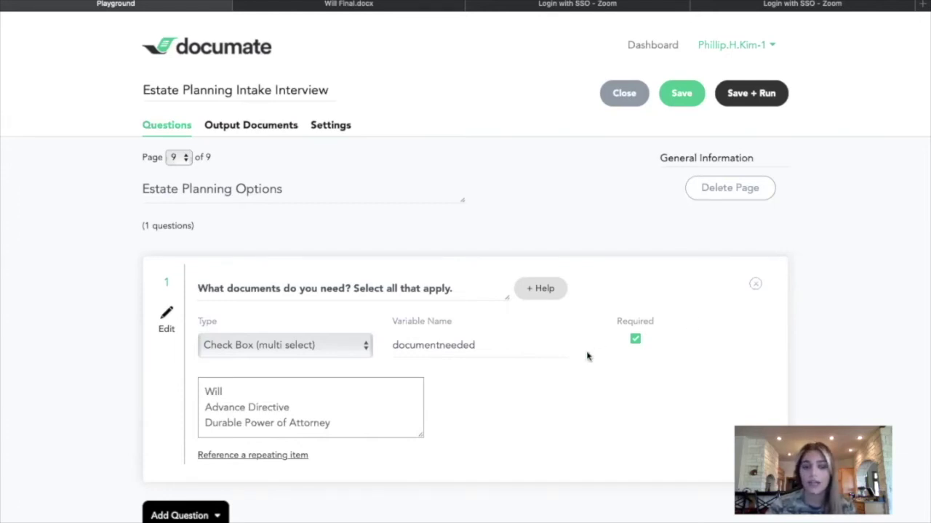
Save and test-run the interview, choosing the Will as the needed document.
left_click(756, 92)
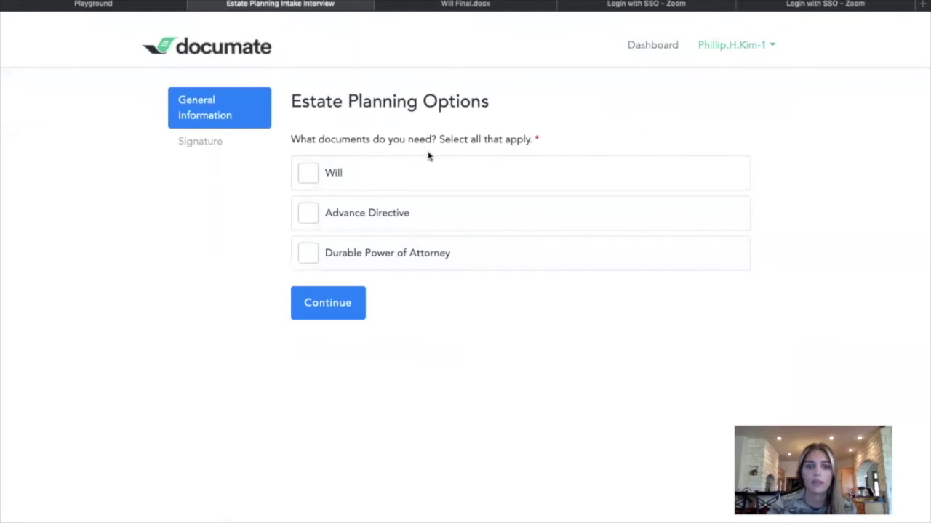
left_click(390, 177)
left_click(336, 307)
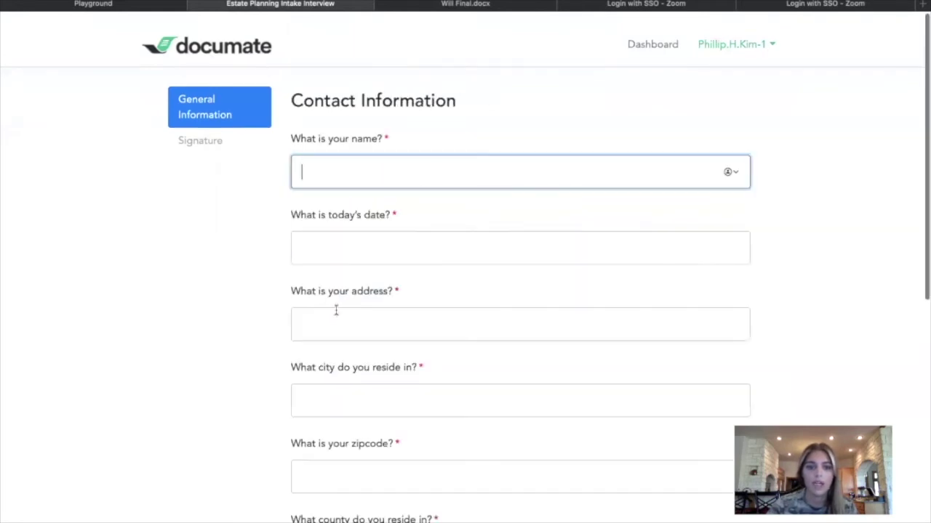
Fill in the contact's name, answer Yes to children and property, and continue.
type("as")
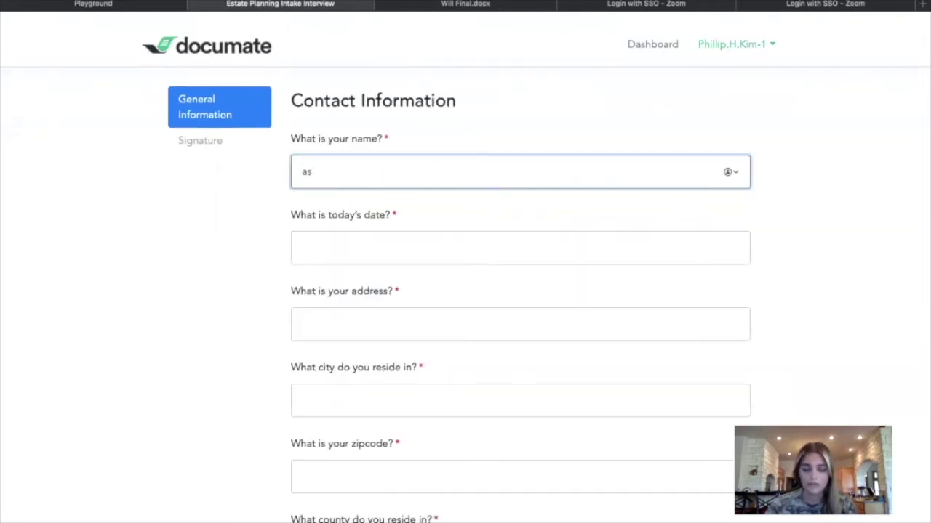
key("BackSpace")
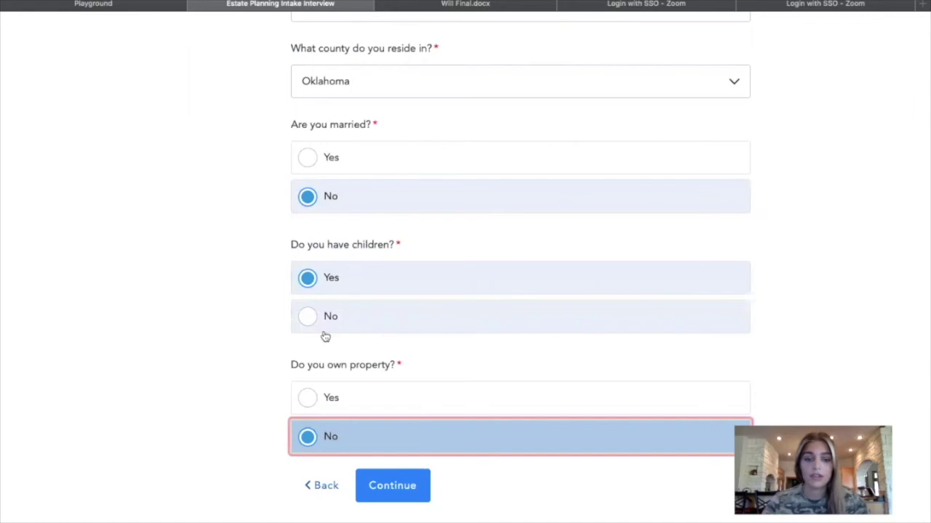
left_click(328, 280)
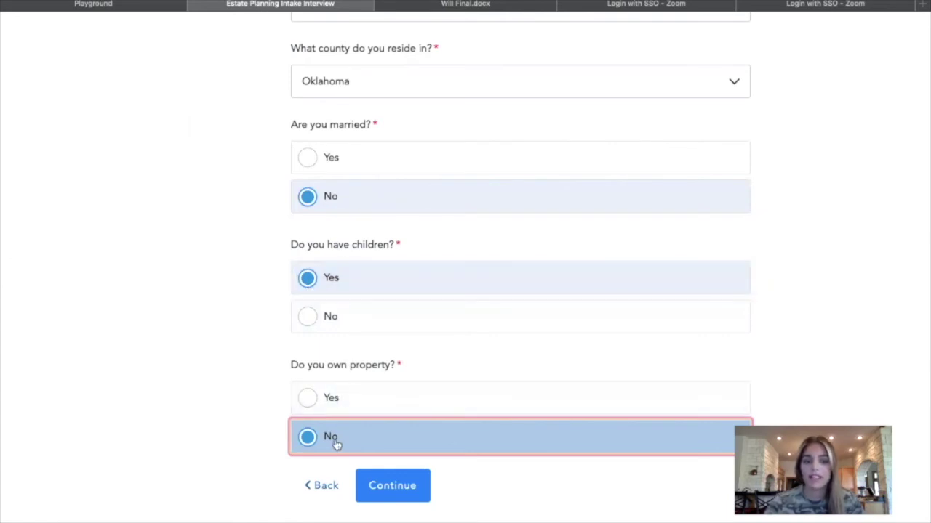
left_click(345, 393)
scroll(345, 392, "down", 5)
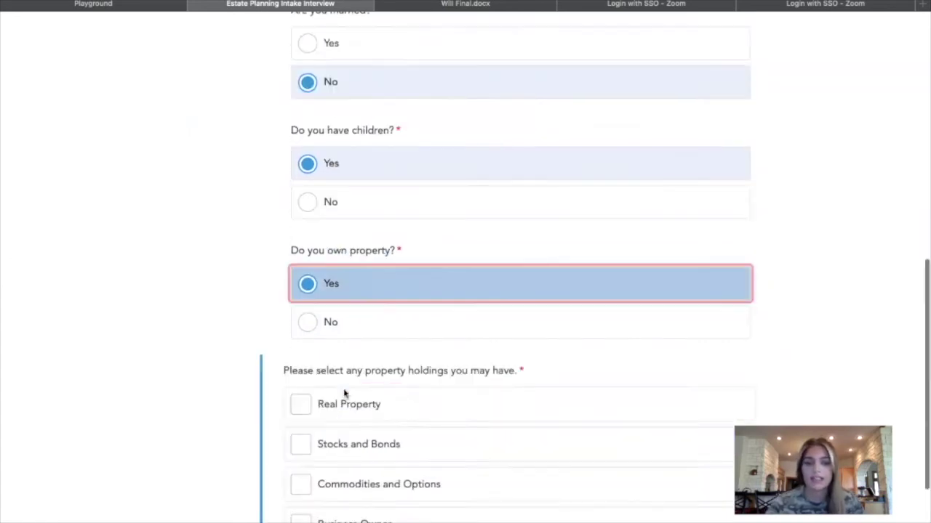
left_click(393, 494)
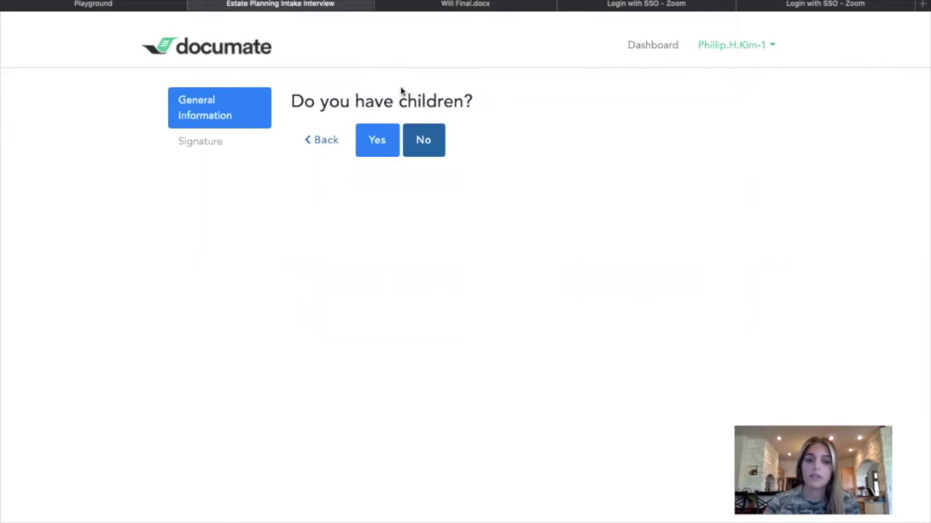
Answer Yes to having children, enter both children's names, and confirm the list.
left_click(376, 140)
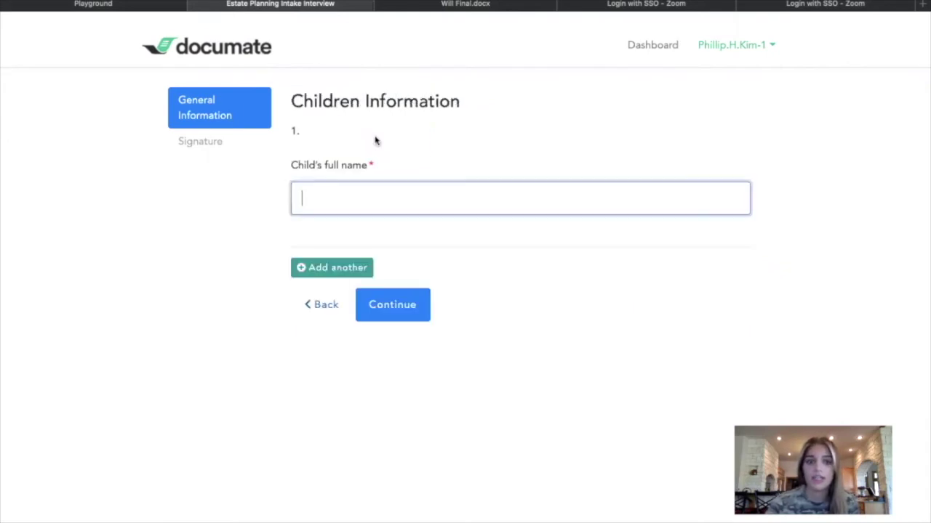
type("John")
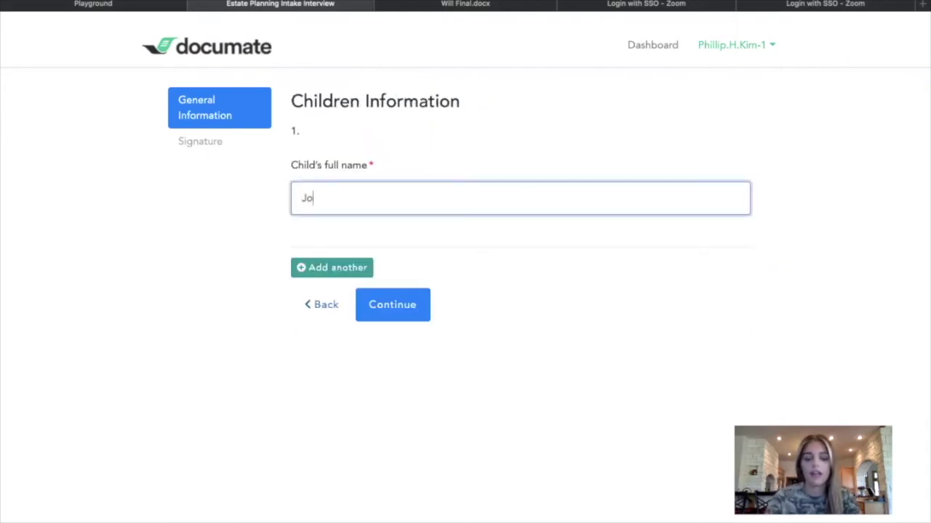
left_click(342, 271)
type("Chris")
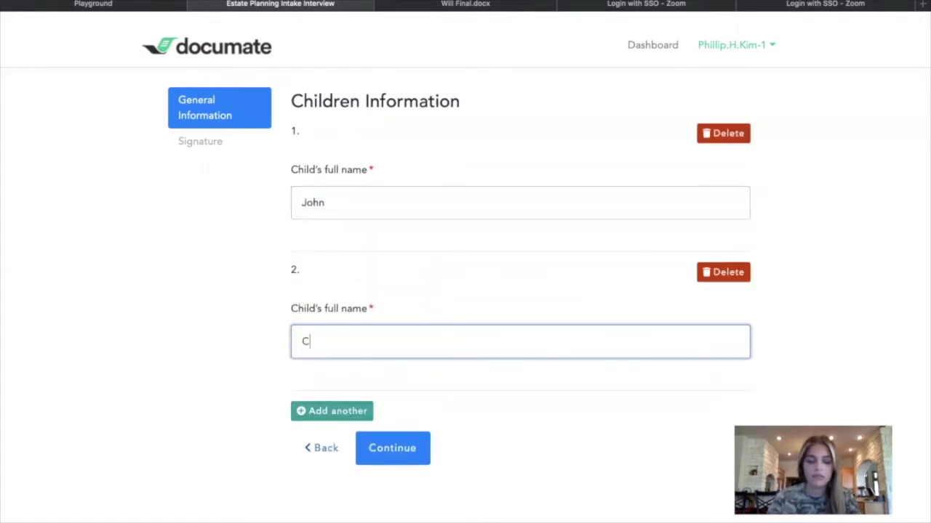
left_click(411, 446)
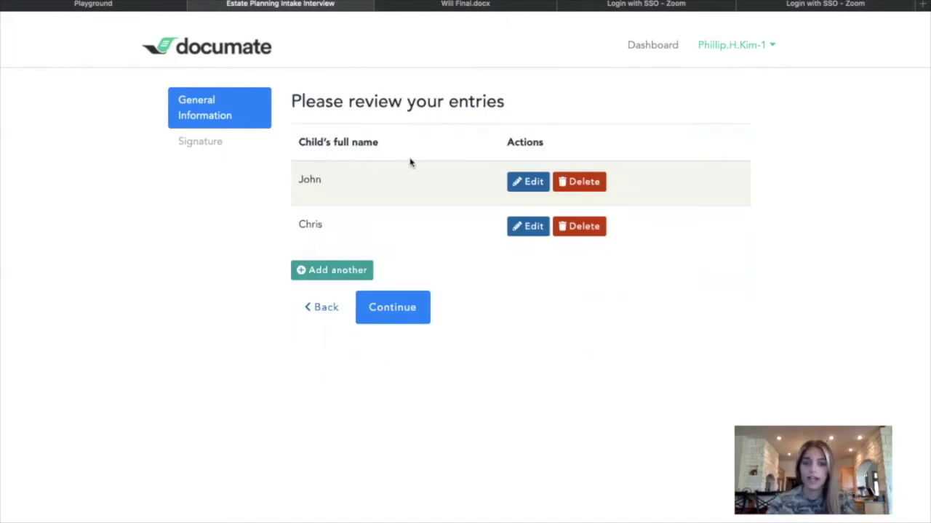
left_click(392, 307)
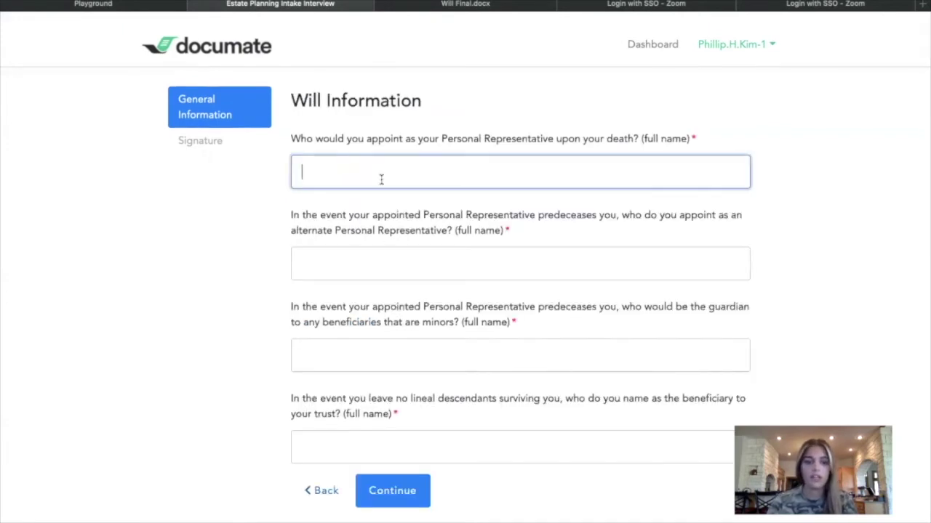
Review every answer down the review page and submit them to generate the documents.
scroll(381, 179, "down", 1)
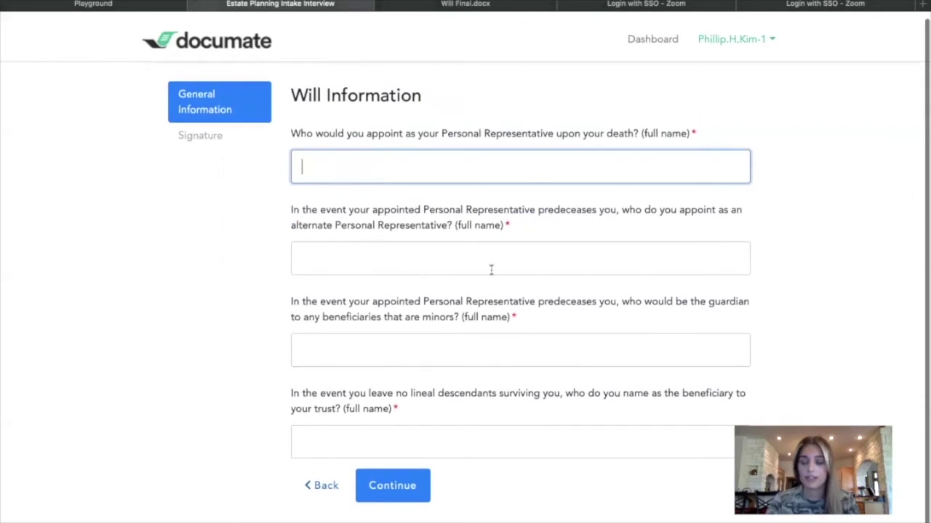
left_click(683, 517)
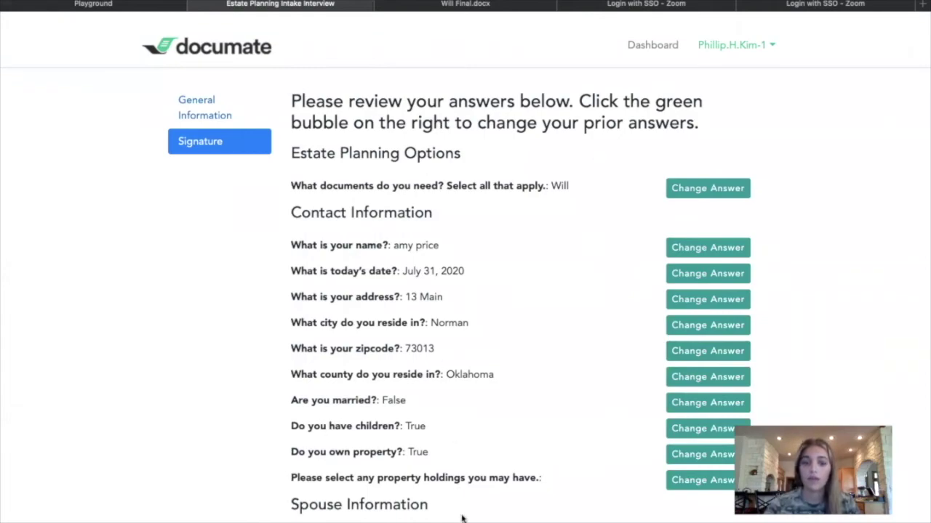
scroll(516, 375, "down", 8)
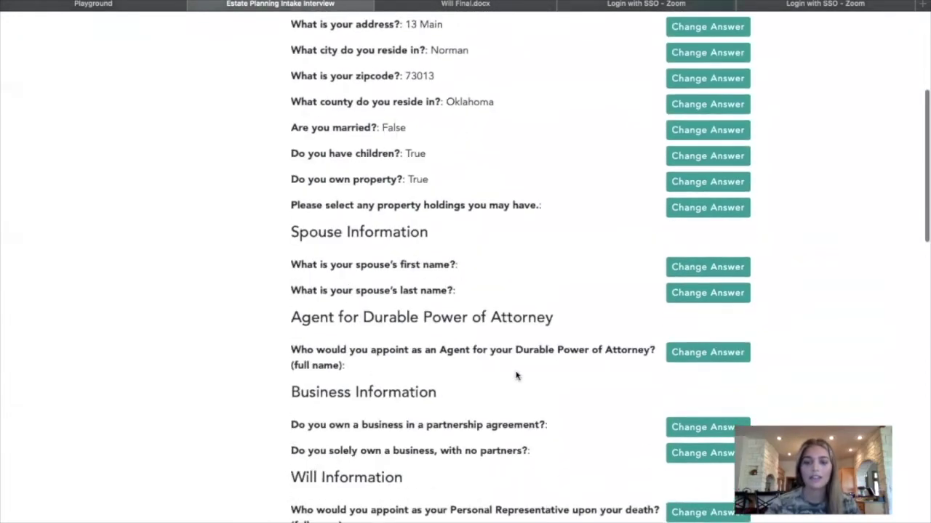
scroll(516, 375, "down", 8)
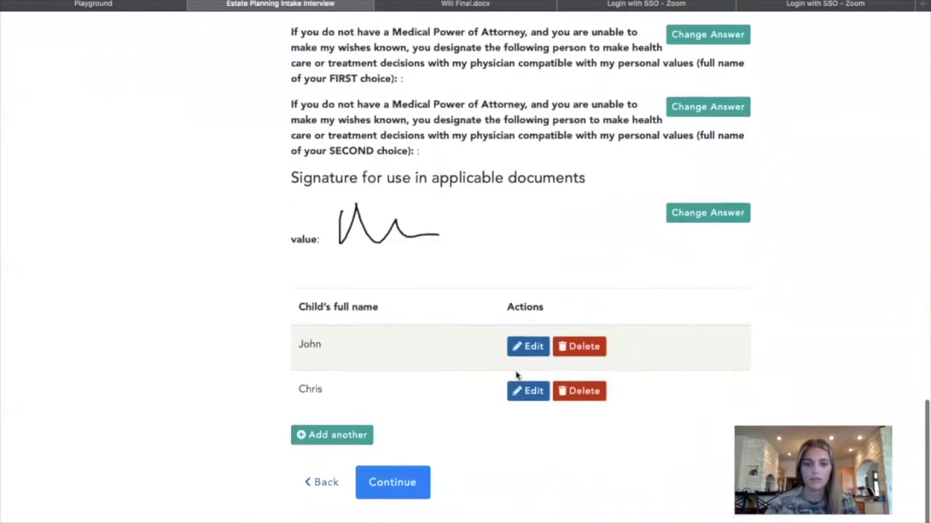
left_click(403, 486)
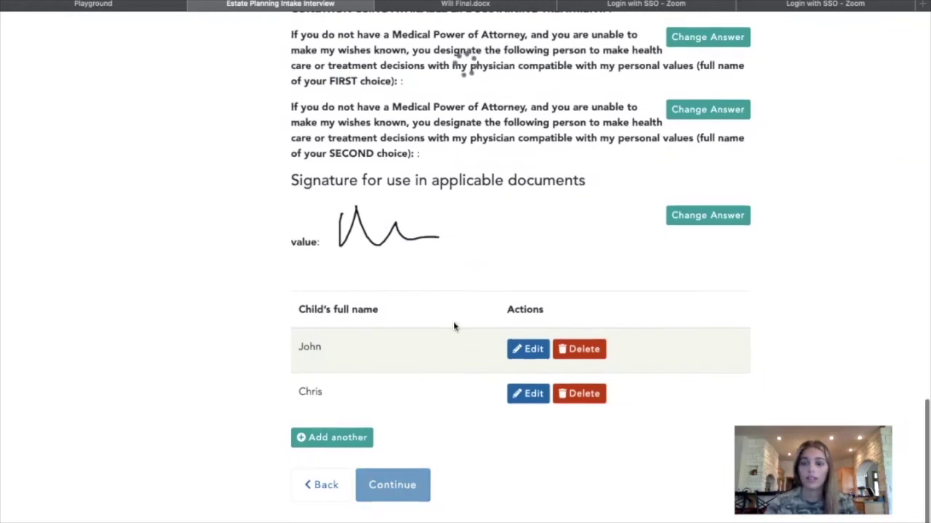
Replace the prefilled e-mail address with the client's address and send the generated documents.
scroll(469, 314, "down", 10)
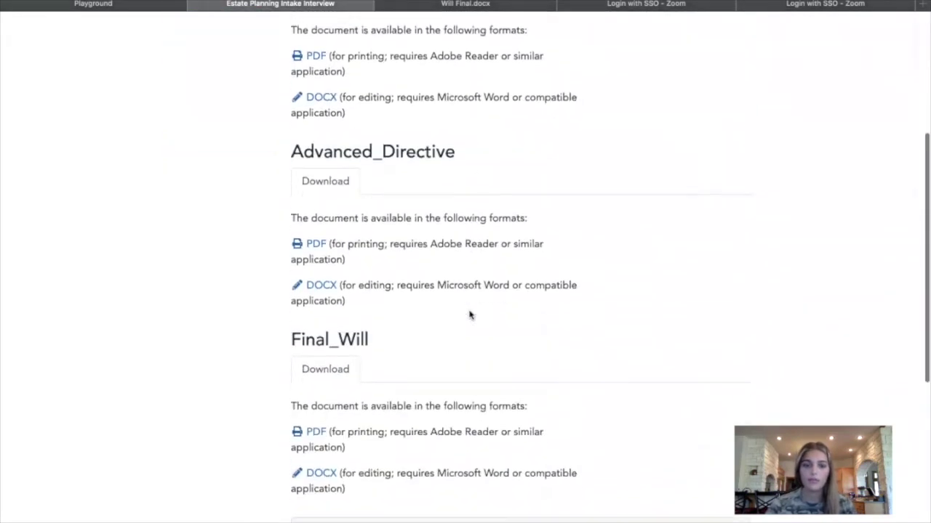
scroll(469, 314, "up", 8)
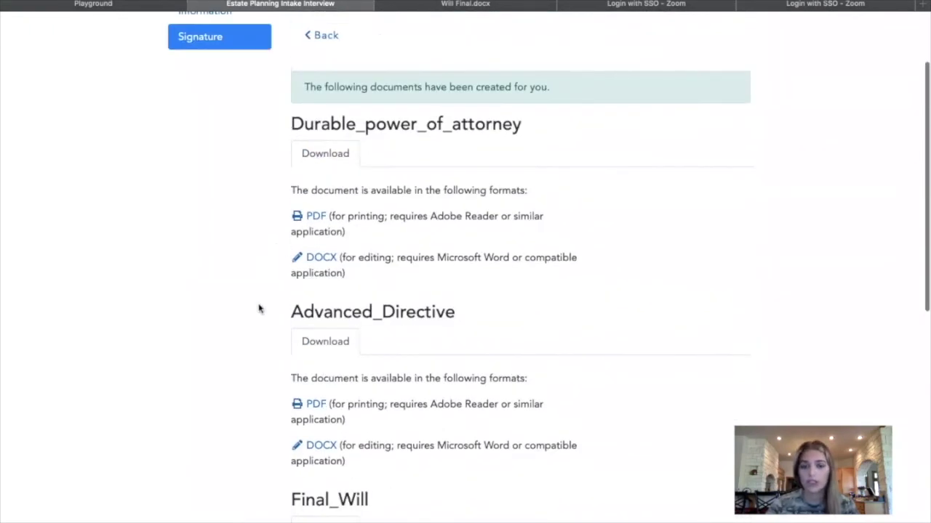
scroll(448, 309, "down", 5)
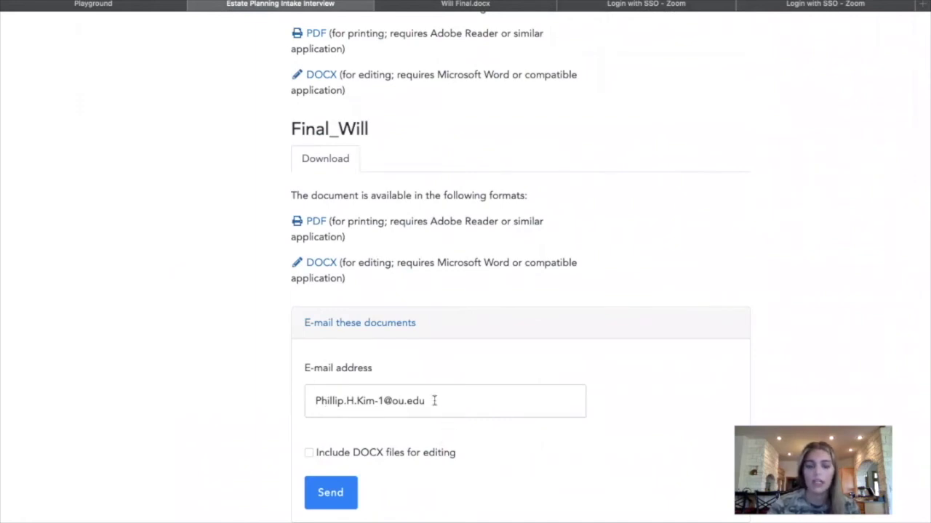
left_click_drag(434, 401, 223, 401)
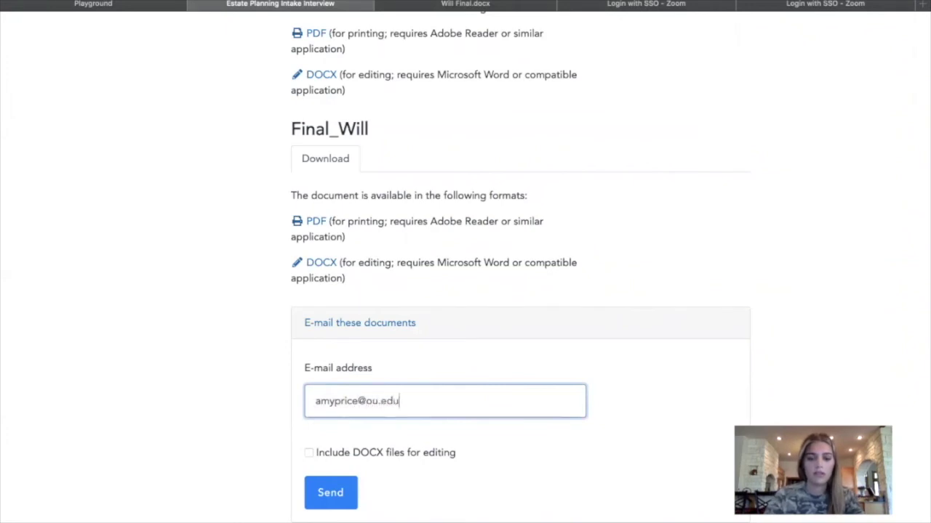
left_click(328, 492)
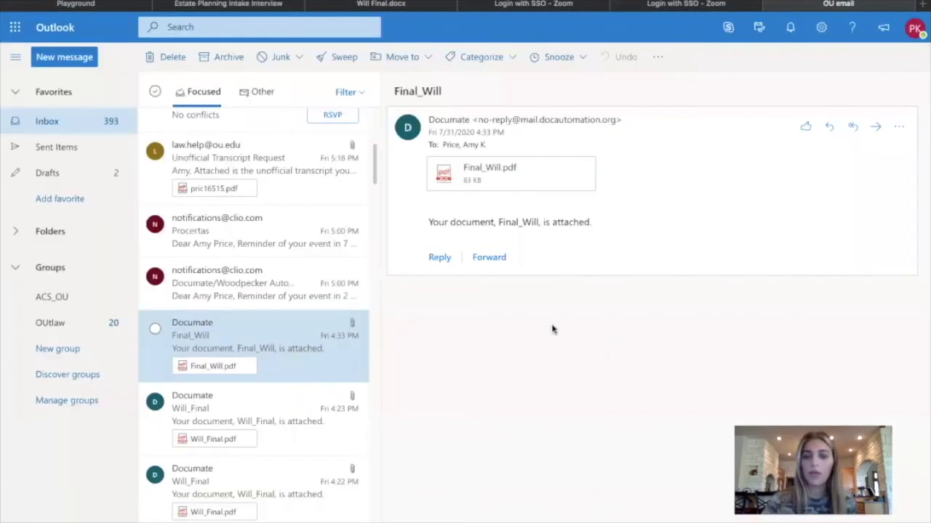
Preview the Final_Will.pdf attachment and scroll through the generated will.
left_click(466, 175)
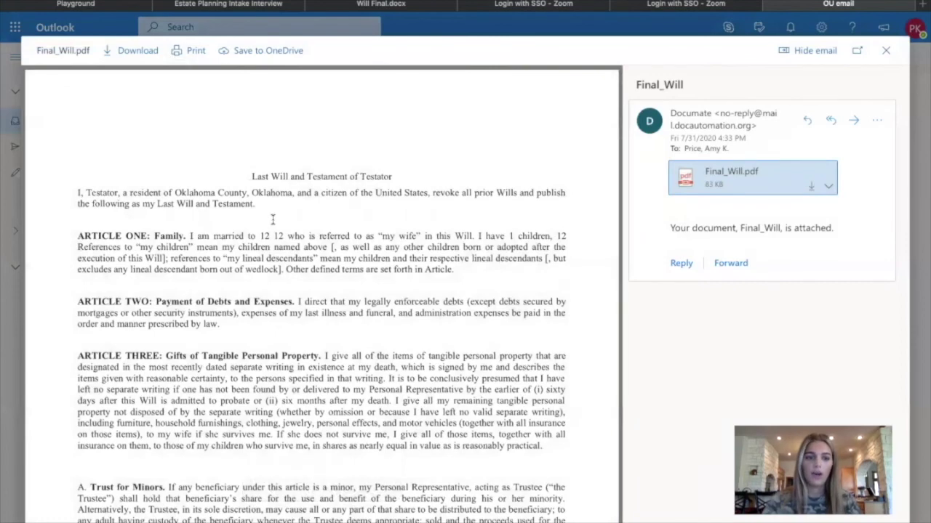
scroll(272, 219, "down", 3)
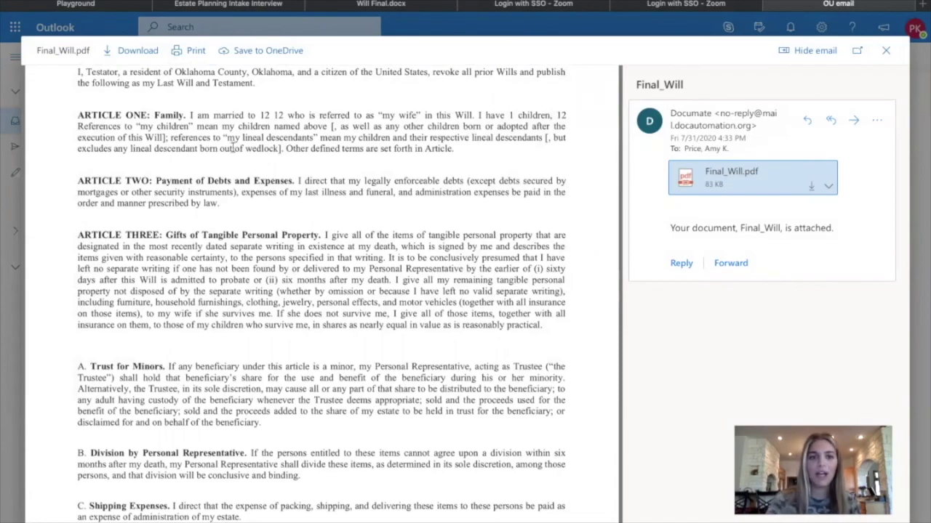
scroll(415, 432, "down", 20)
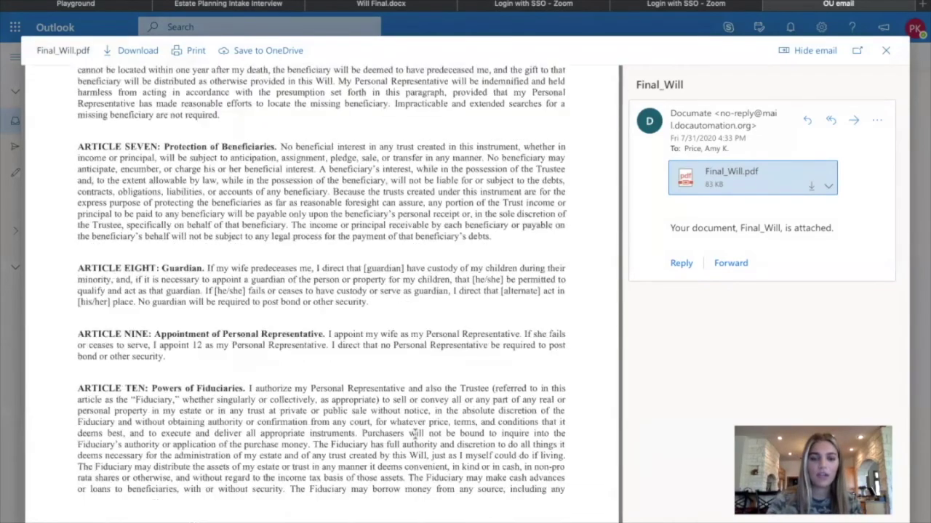
scroll(449, 268, "up", 10)
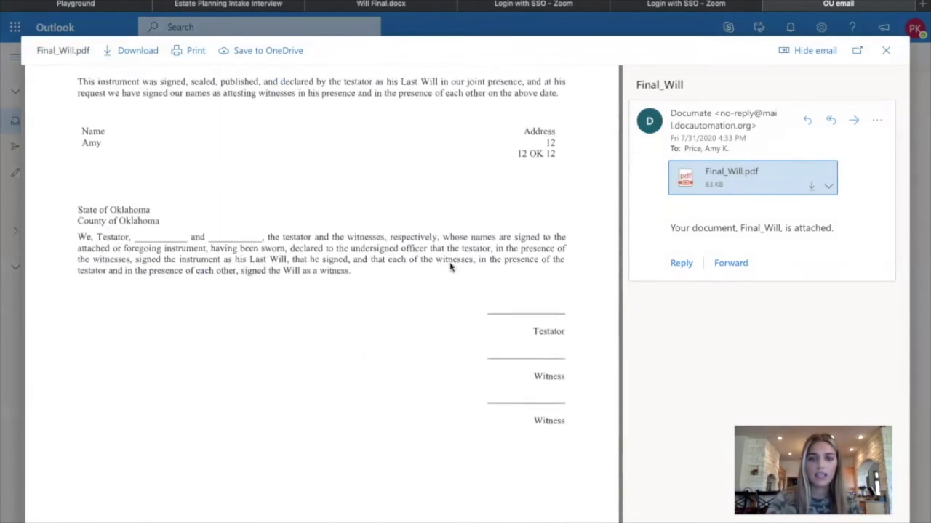